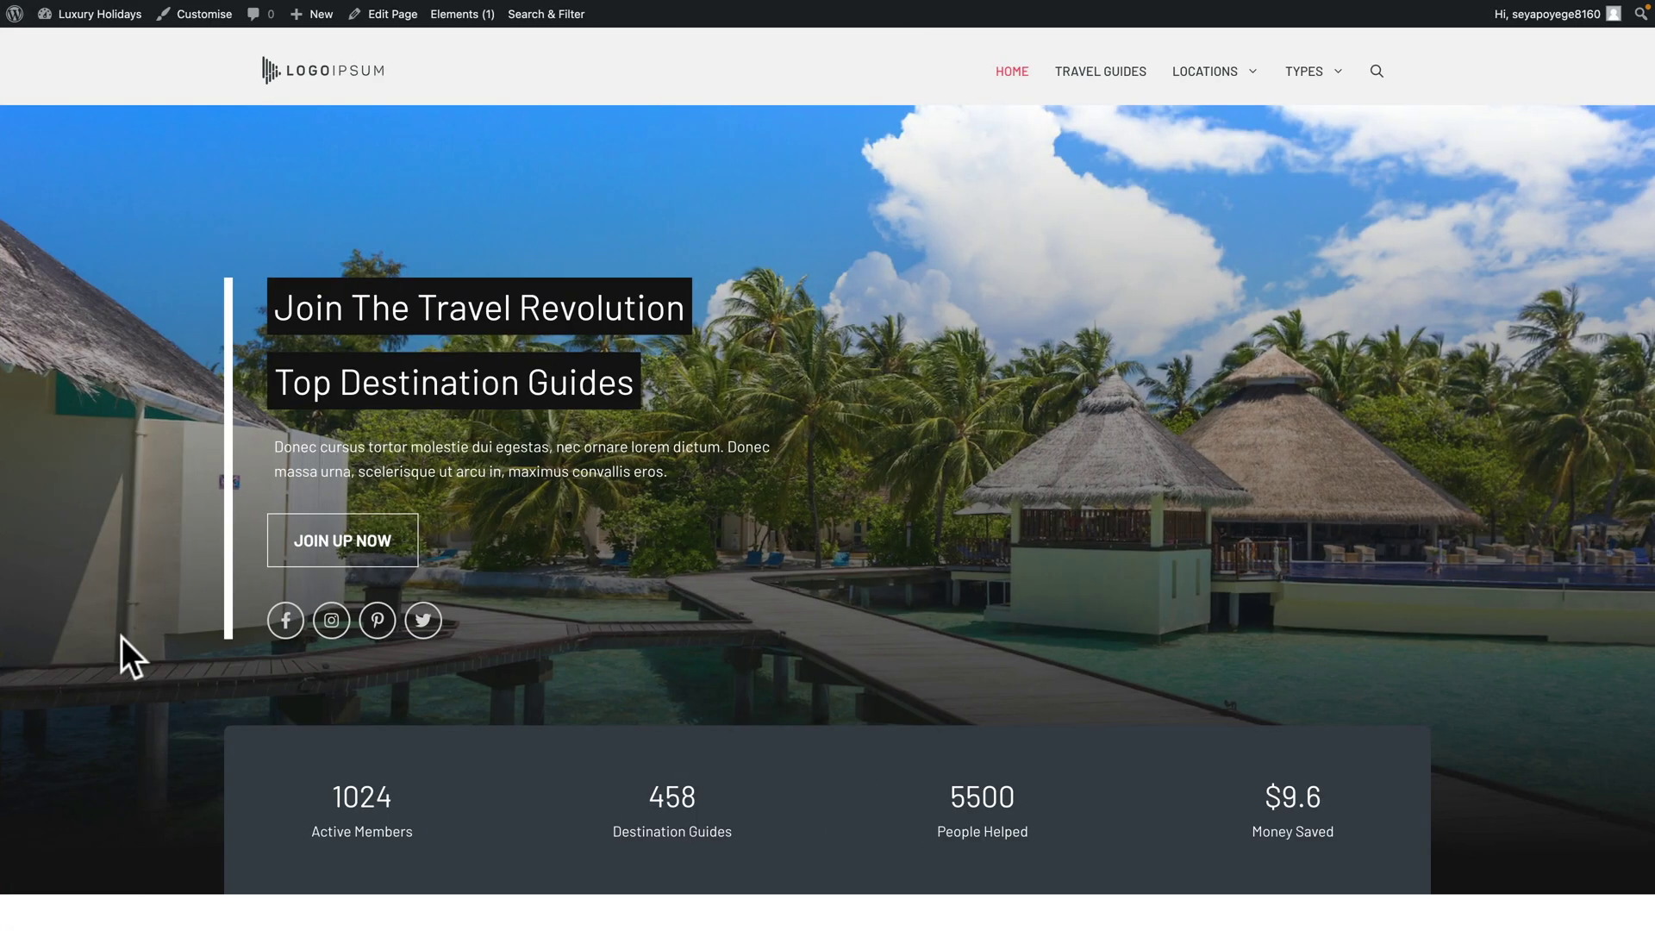
Scroll down the homepage past the destination and travel guide cards.
scroll(121, 638, "down", 5)
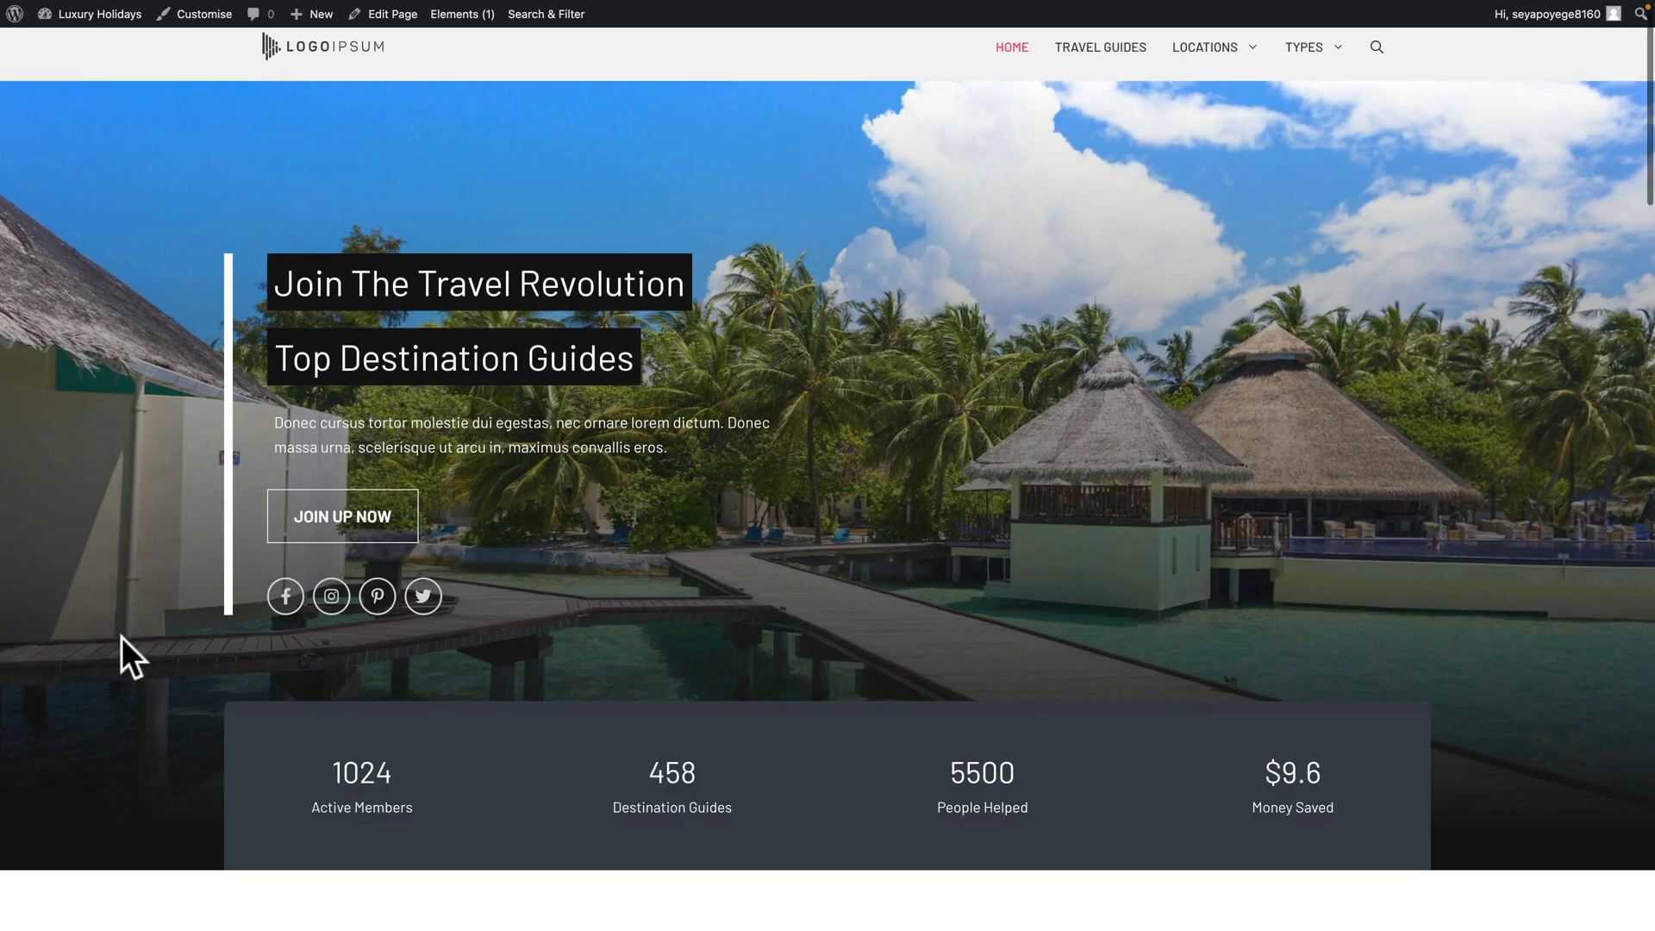
scroll(121, 638, "down", 4)
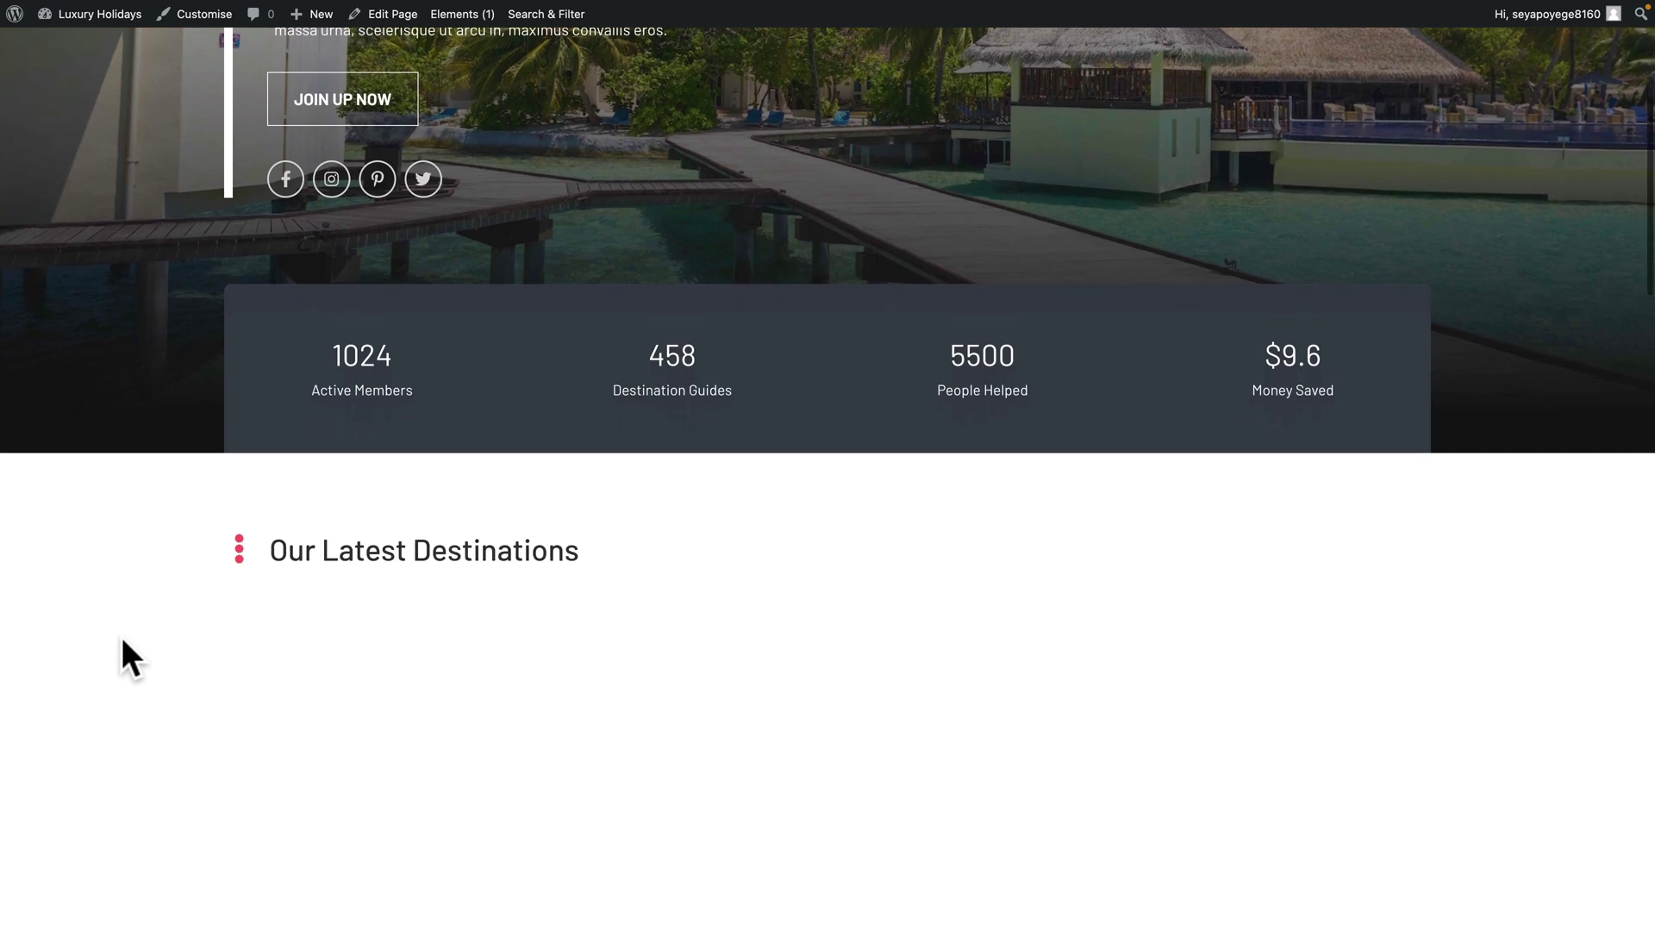
scroll(121, 638, "down", 6)
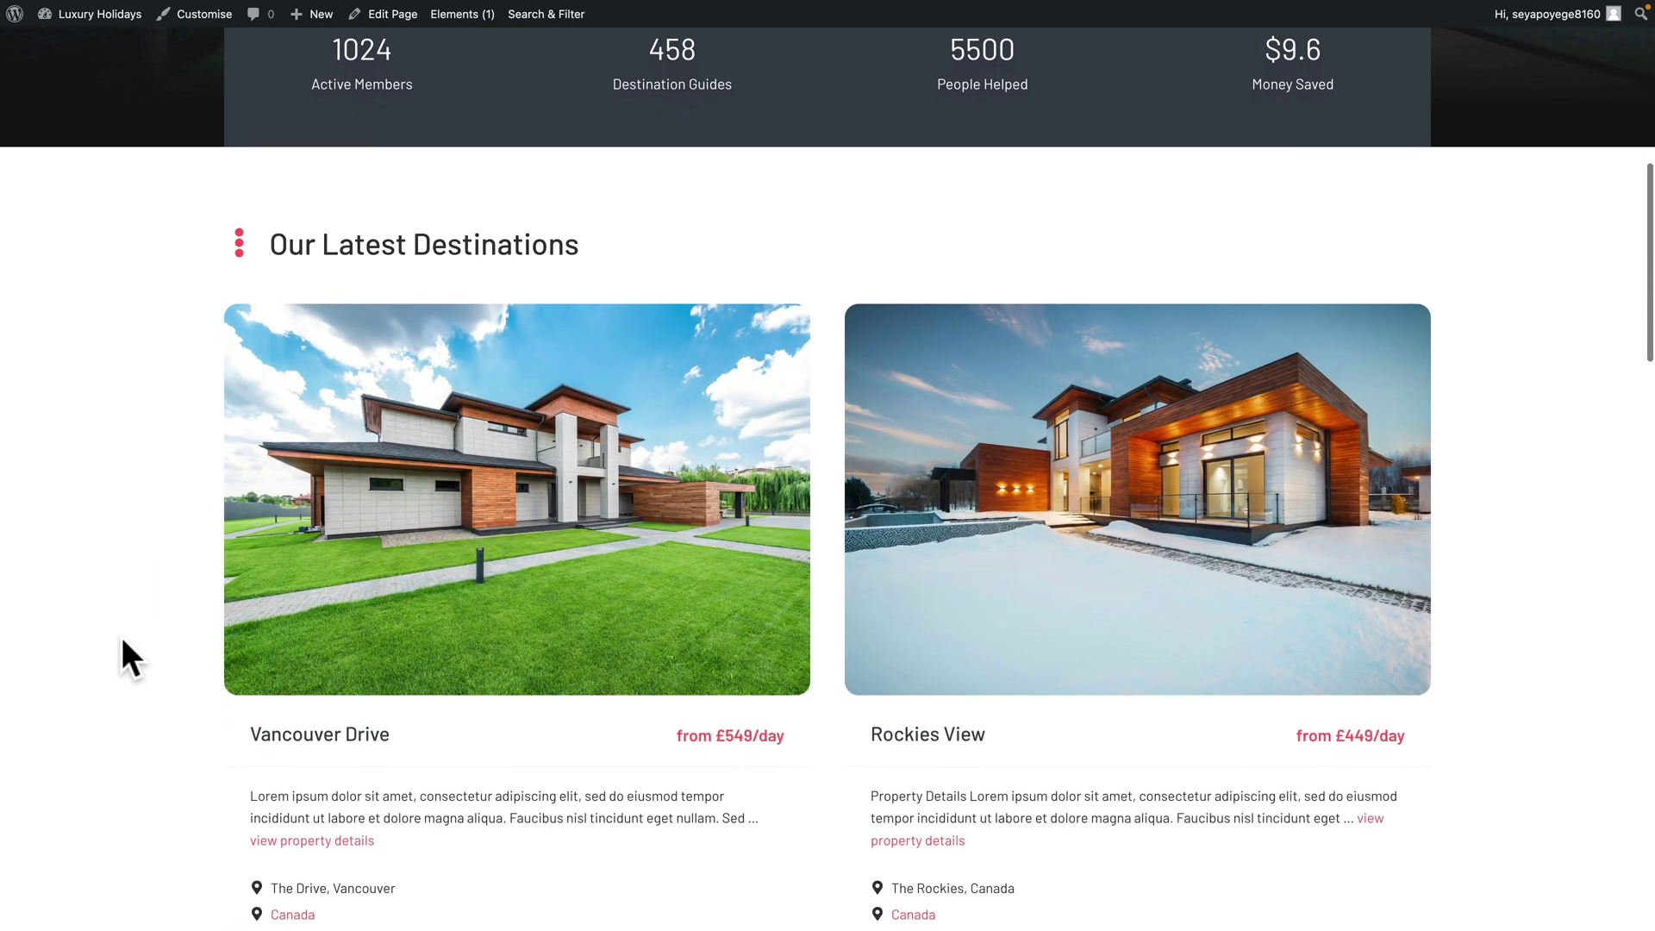
scroll(122, 638, "down", 6)
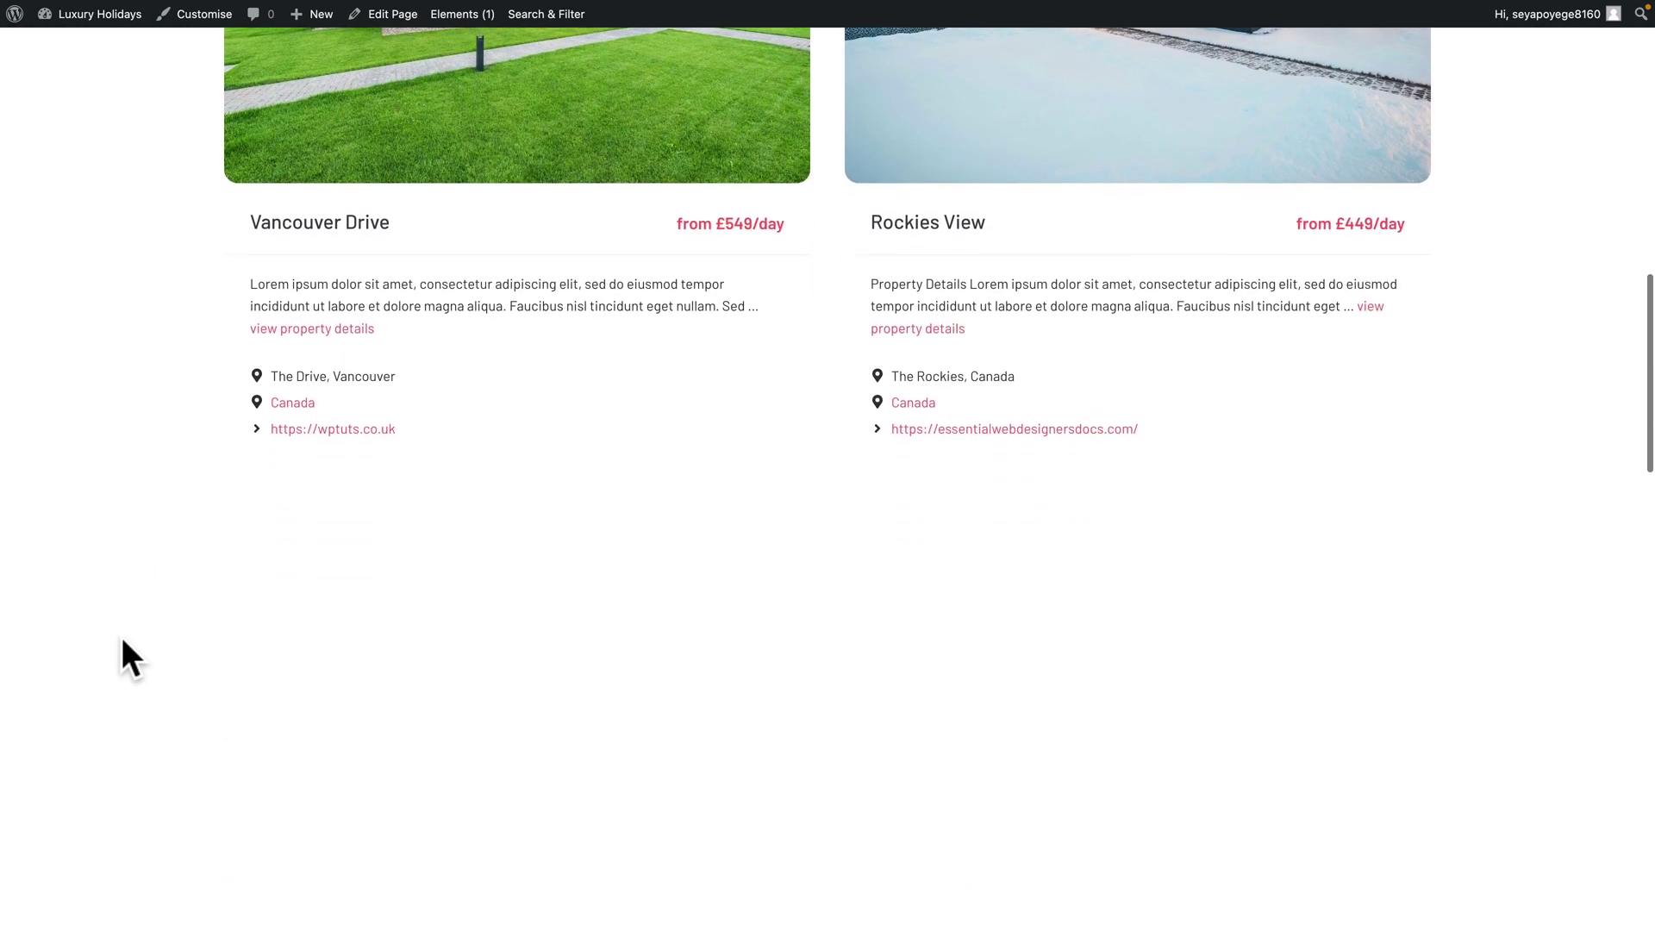
scroll(122, 640, "down", 11)
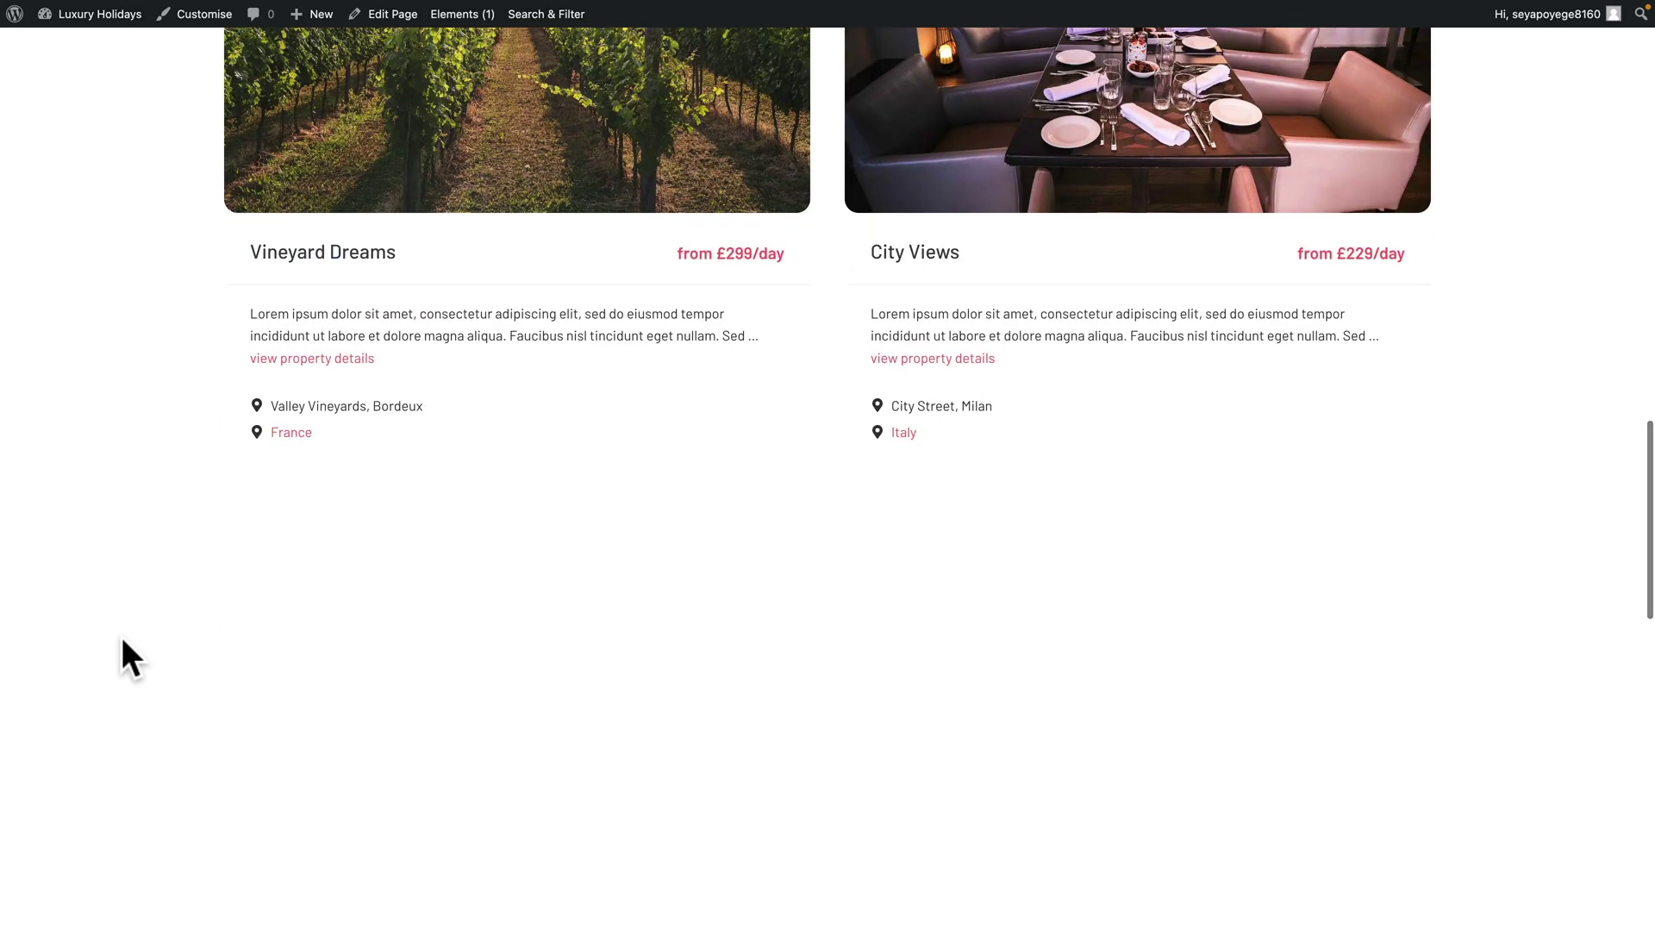
scroll(122, 642, "down", 6)
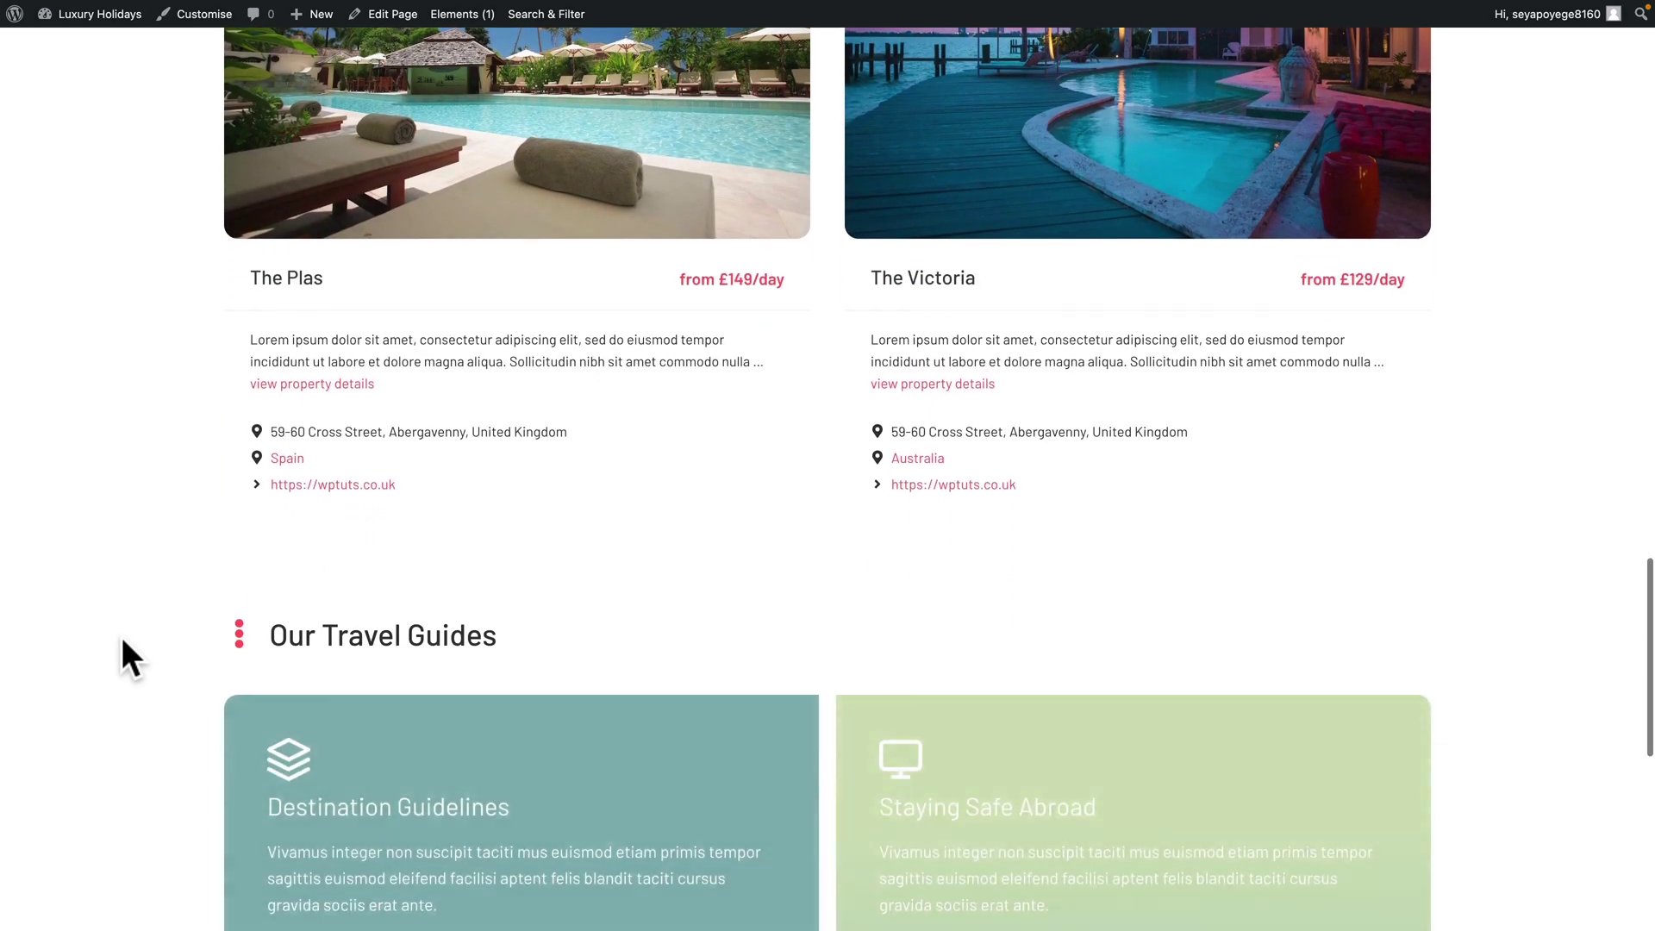
scroll(122, 641, "down", 2)
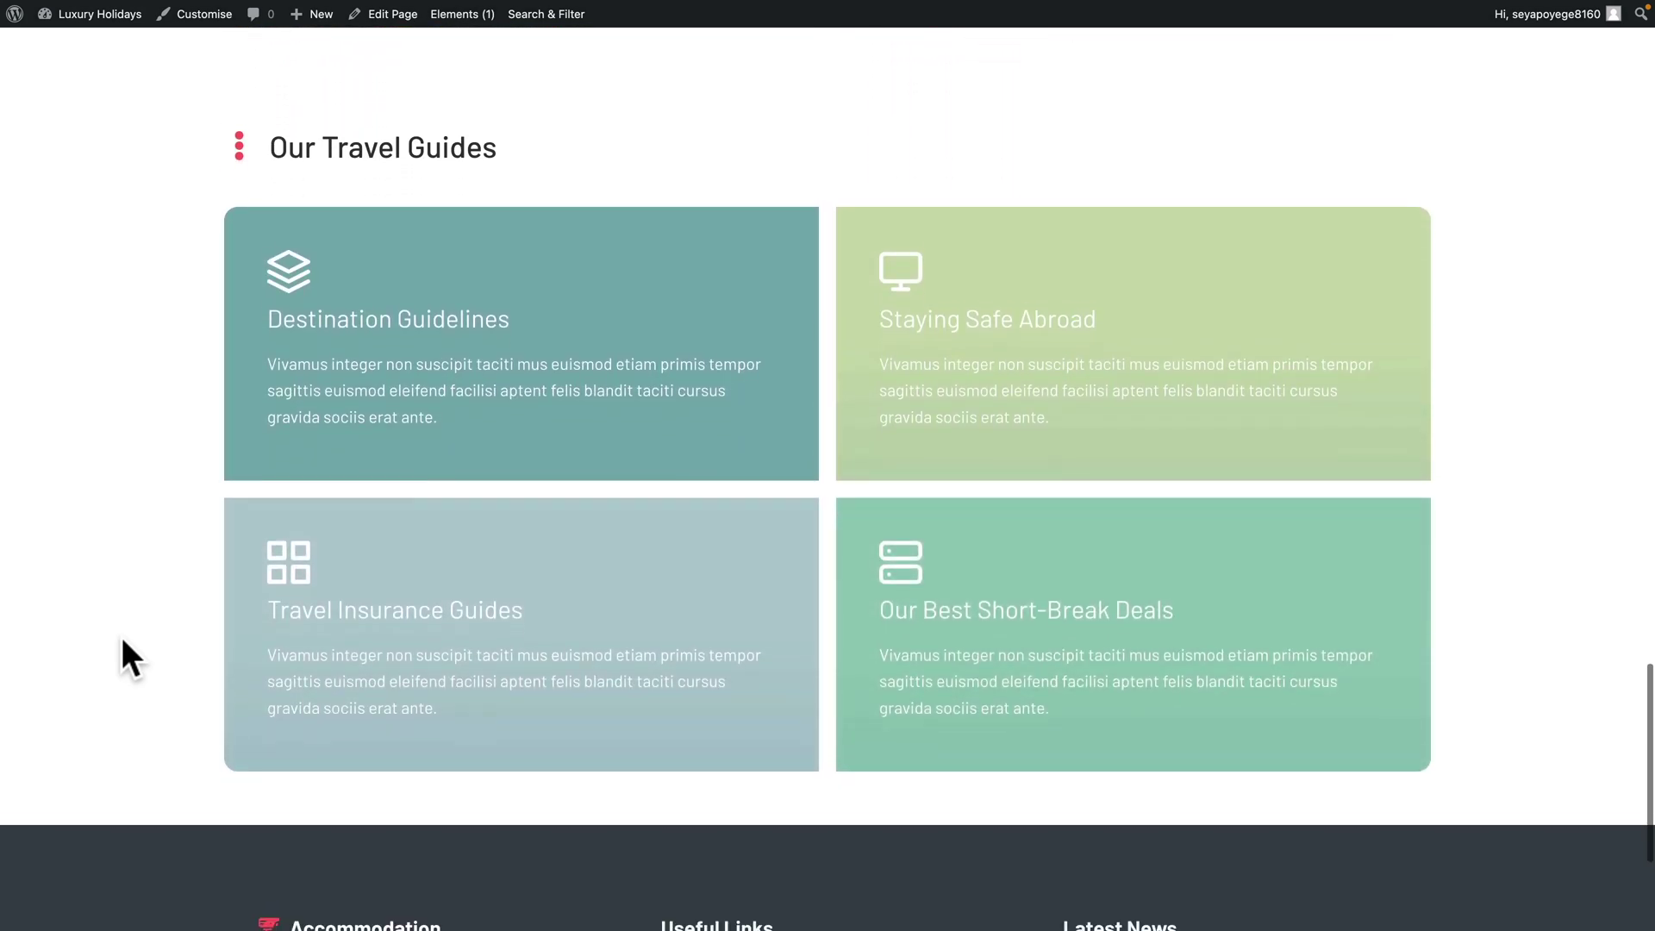
scroll(123, 641, "up", 15)
scroll(121, 640, "up", 7)
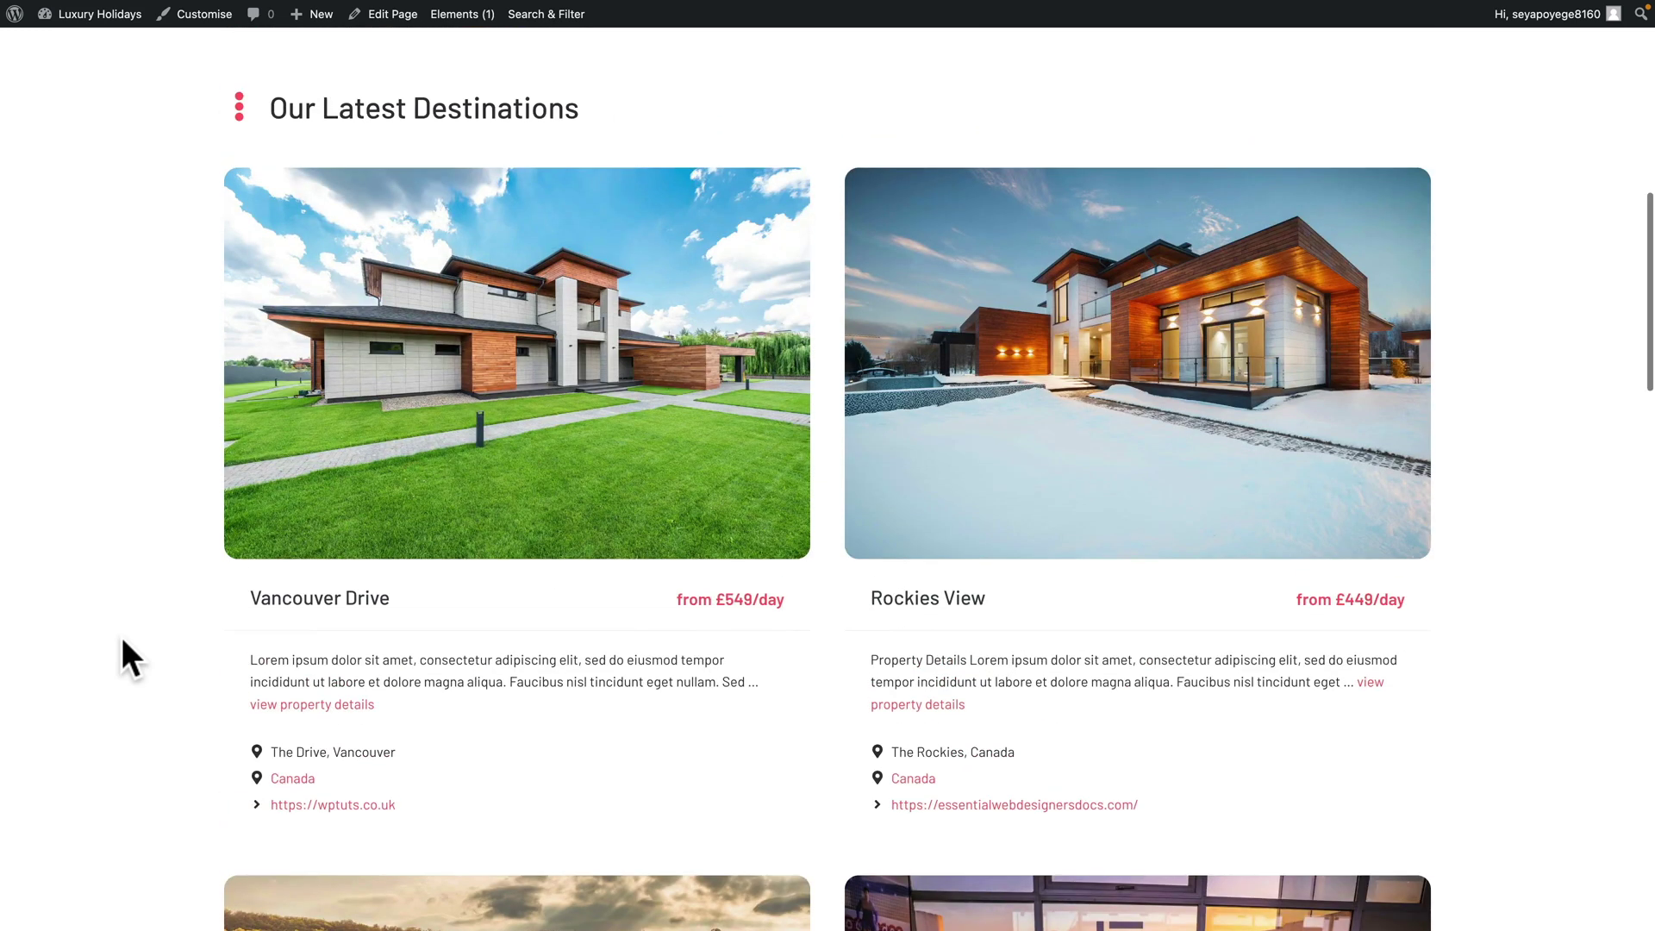
Open the Rockies View destination card and scroll through its accommodation page.
left_click(921, 493)
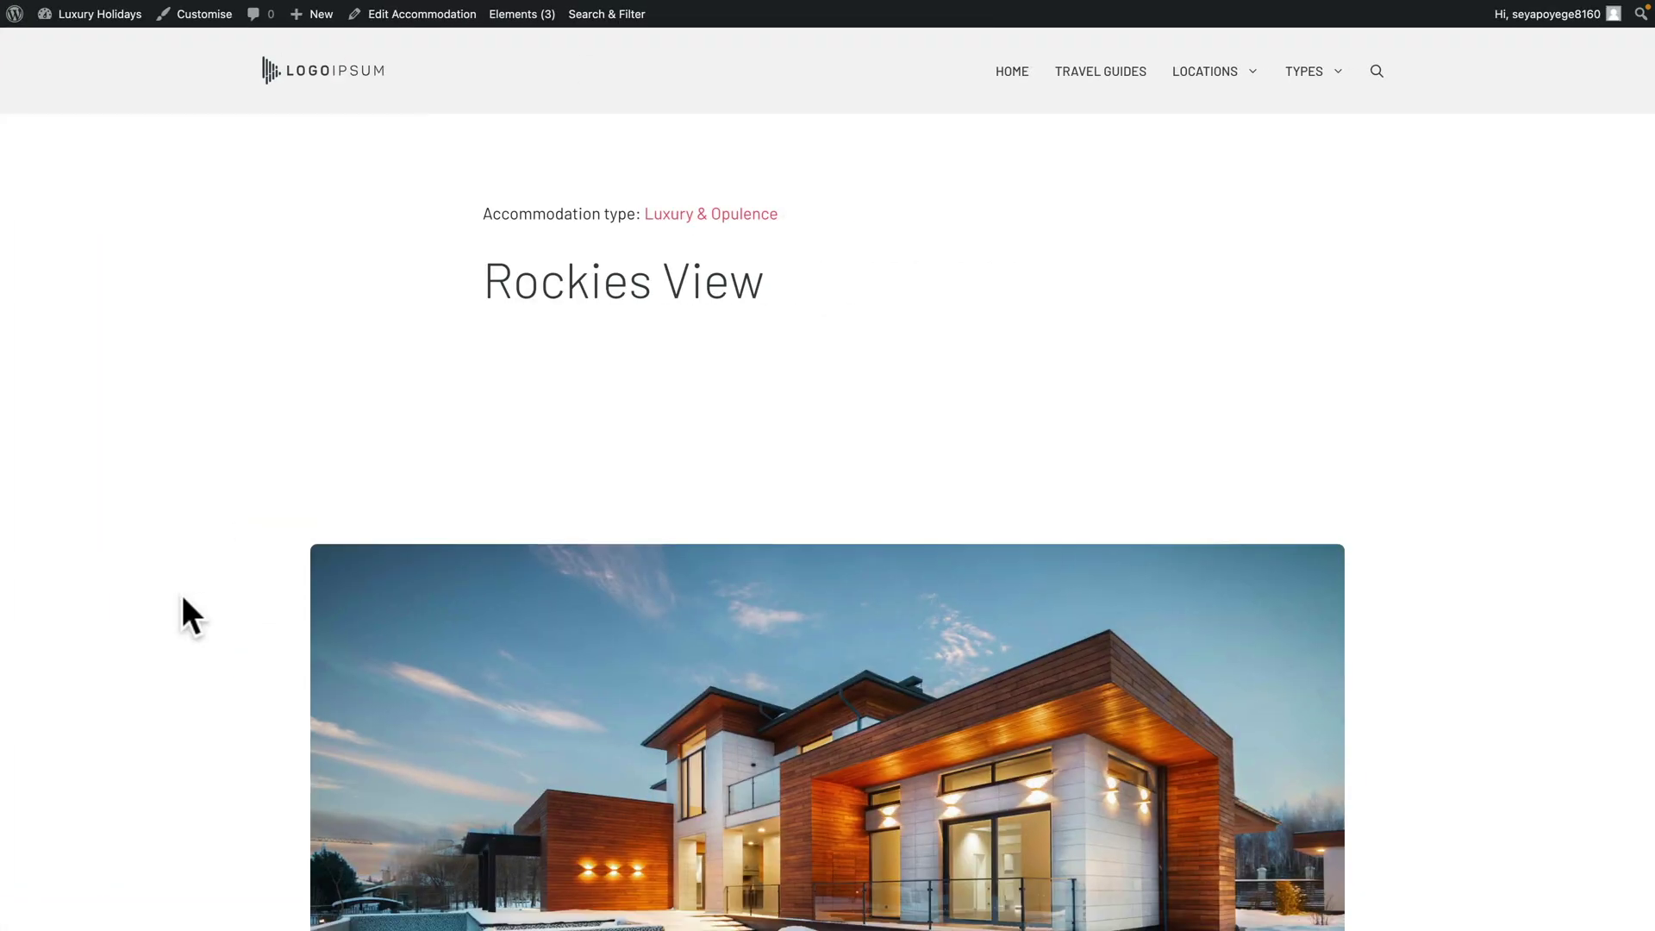
scroll(183, 596, "down", 9)
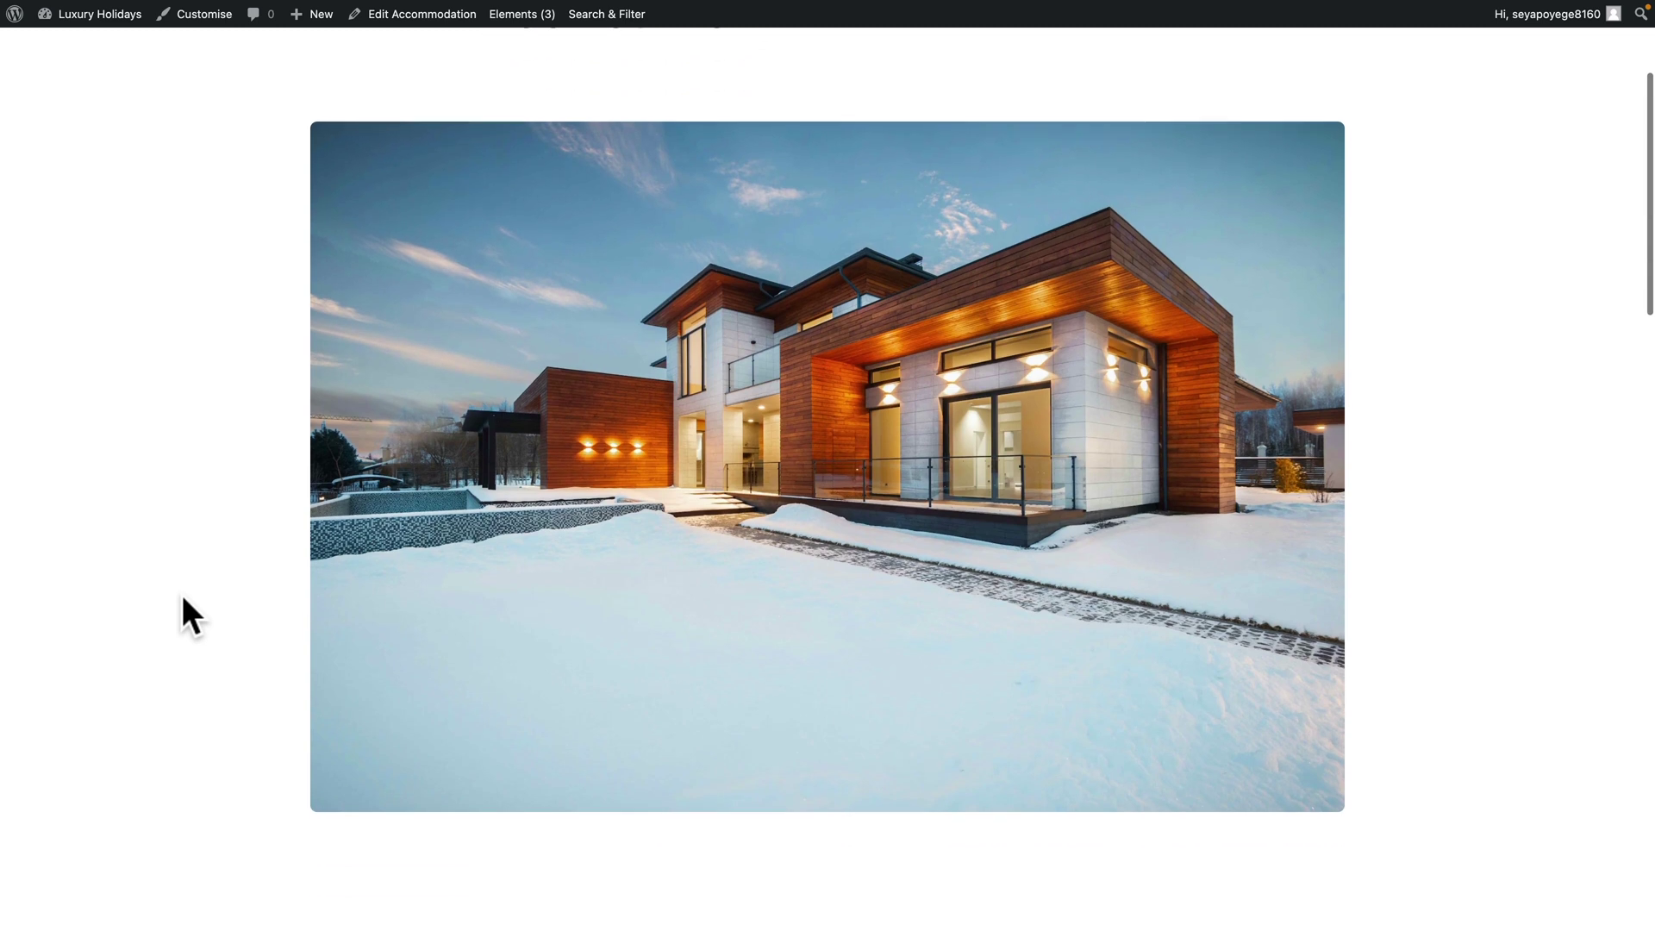
scroll(183, 595, "down", 10)
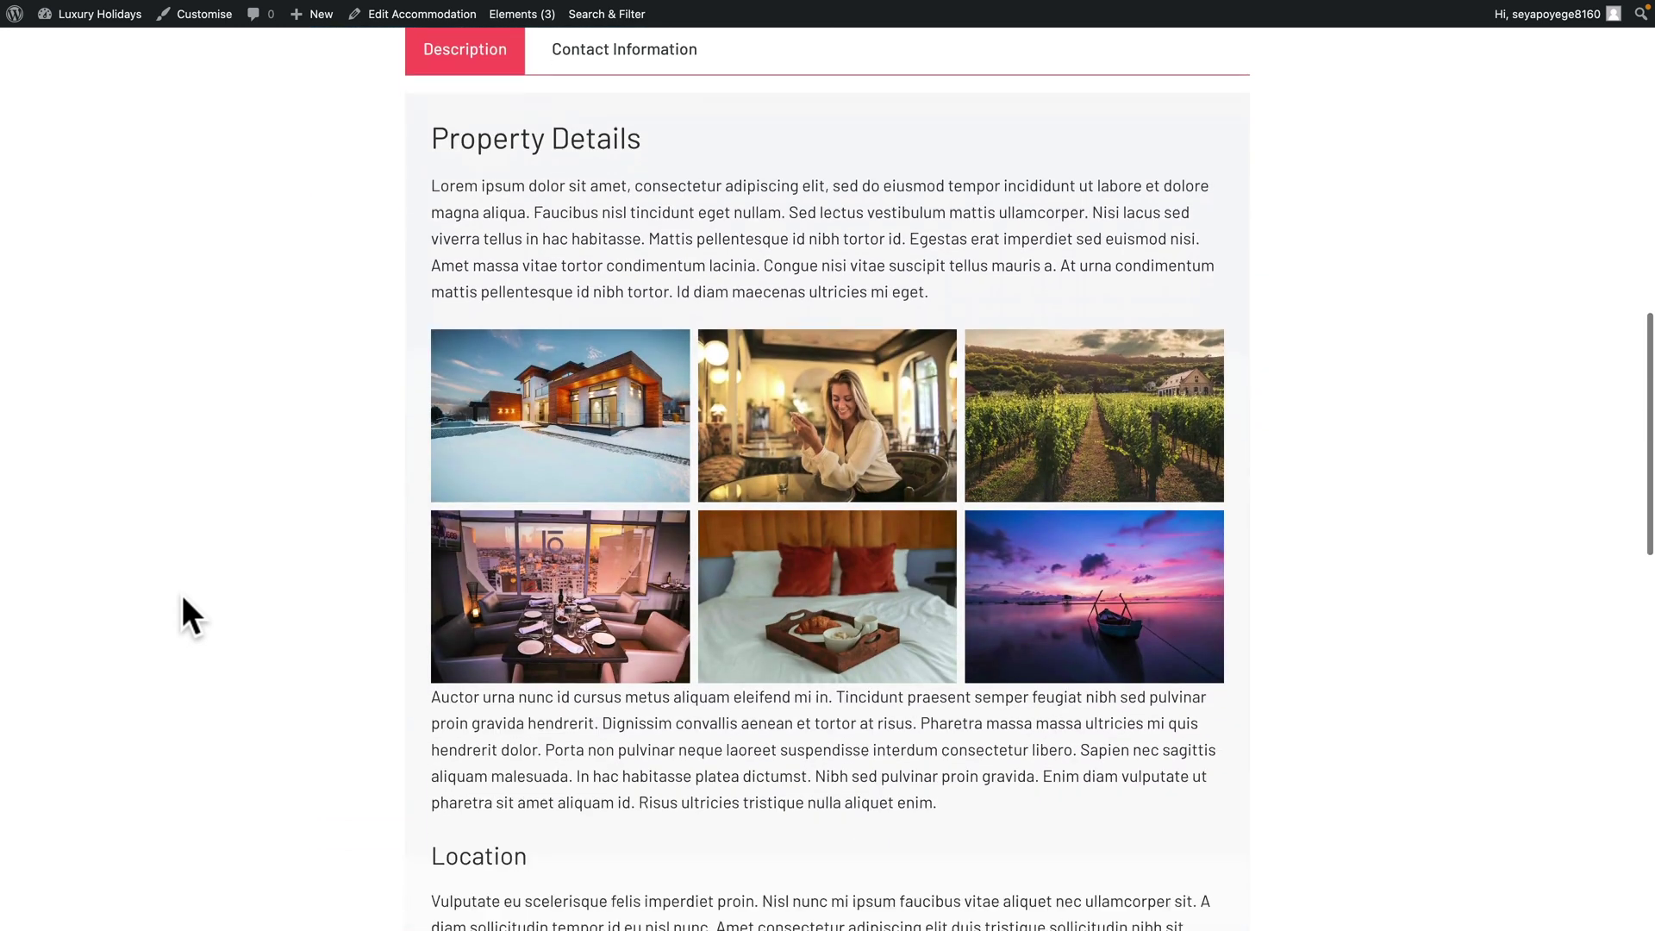
scroll(183, 595, "down", 3)
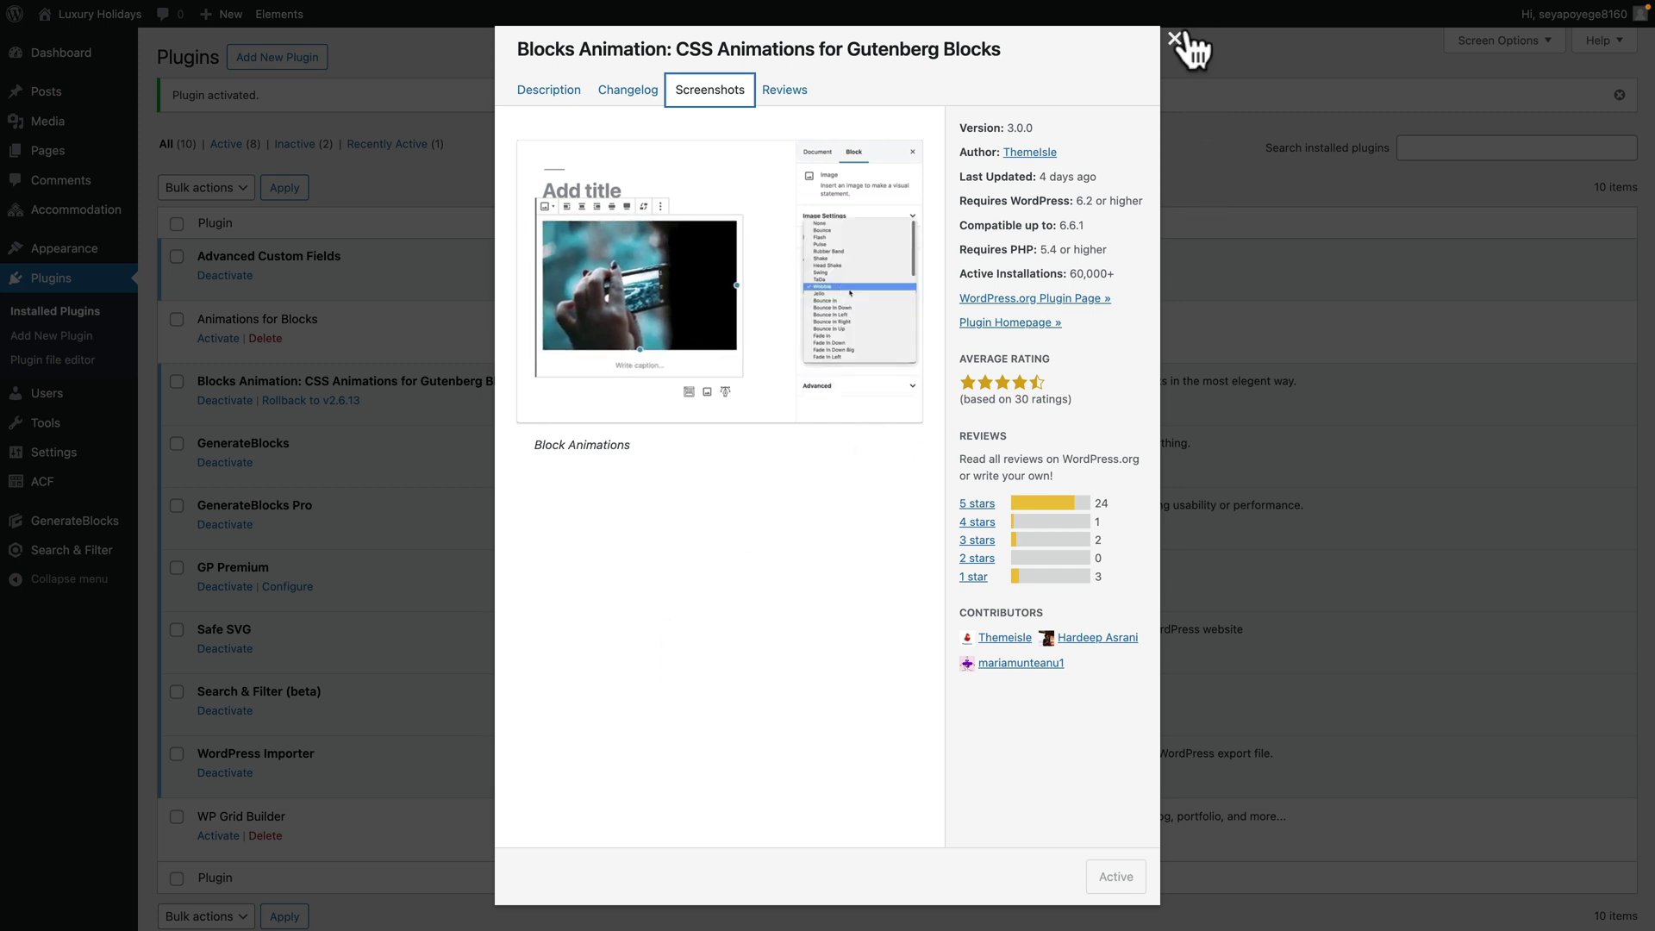
Close the Blocks Animation details, then review and close the Animations for Blocks plugin details.
left_click(1175, 38)
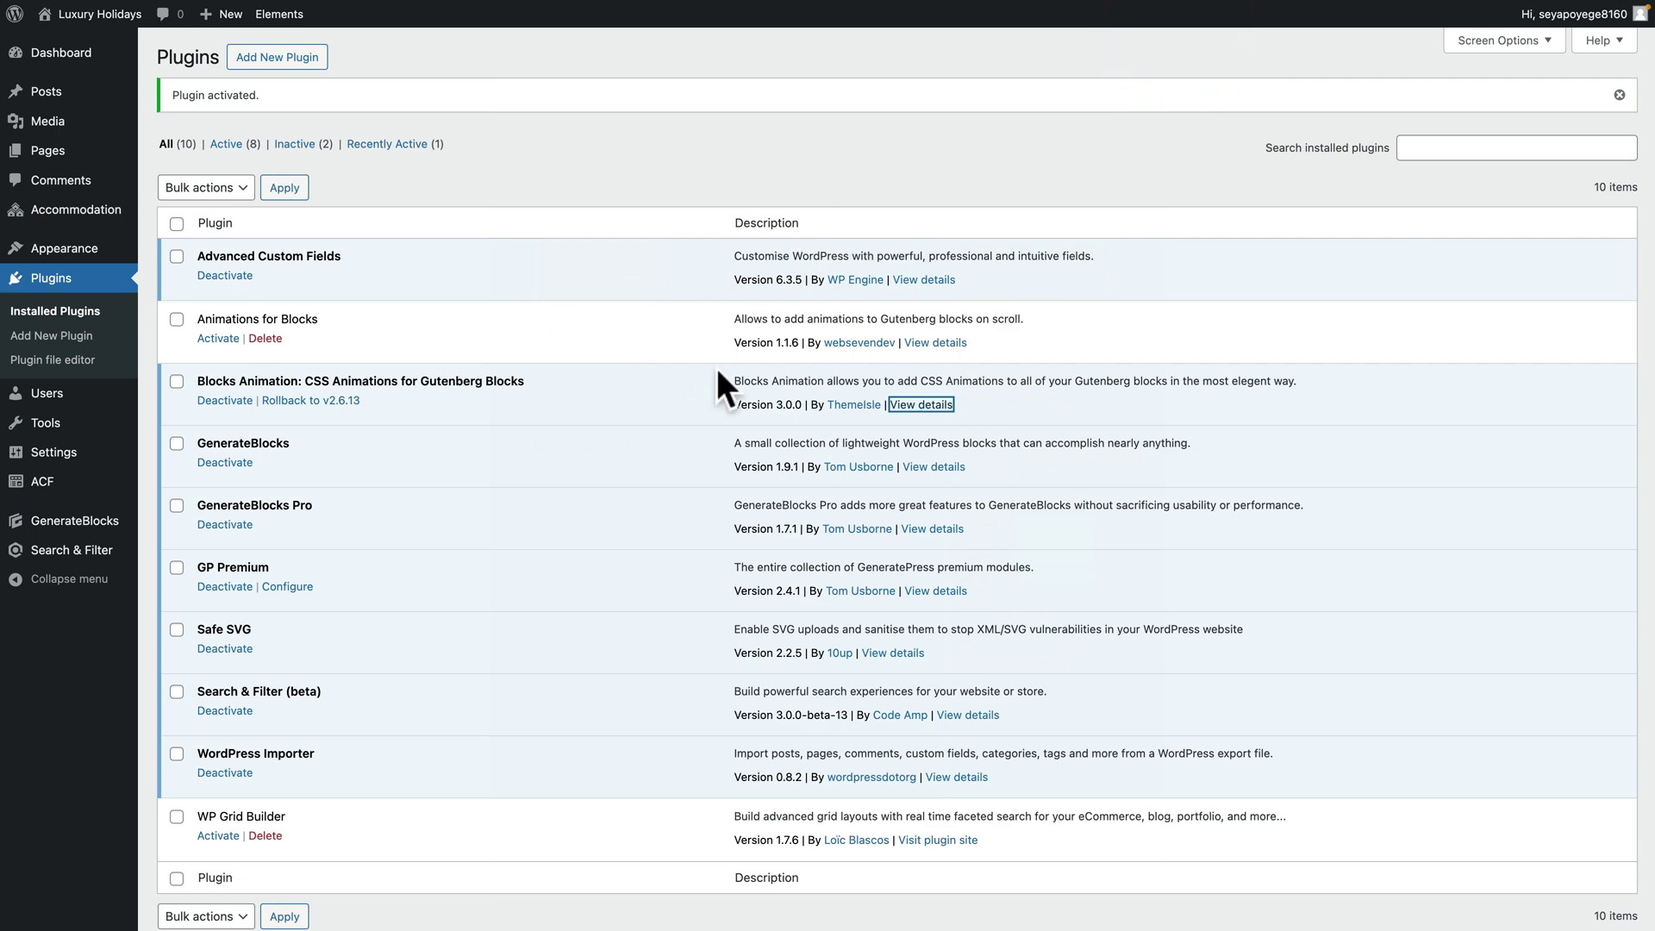
left_click(937, 344)
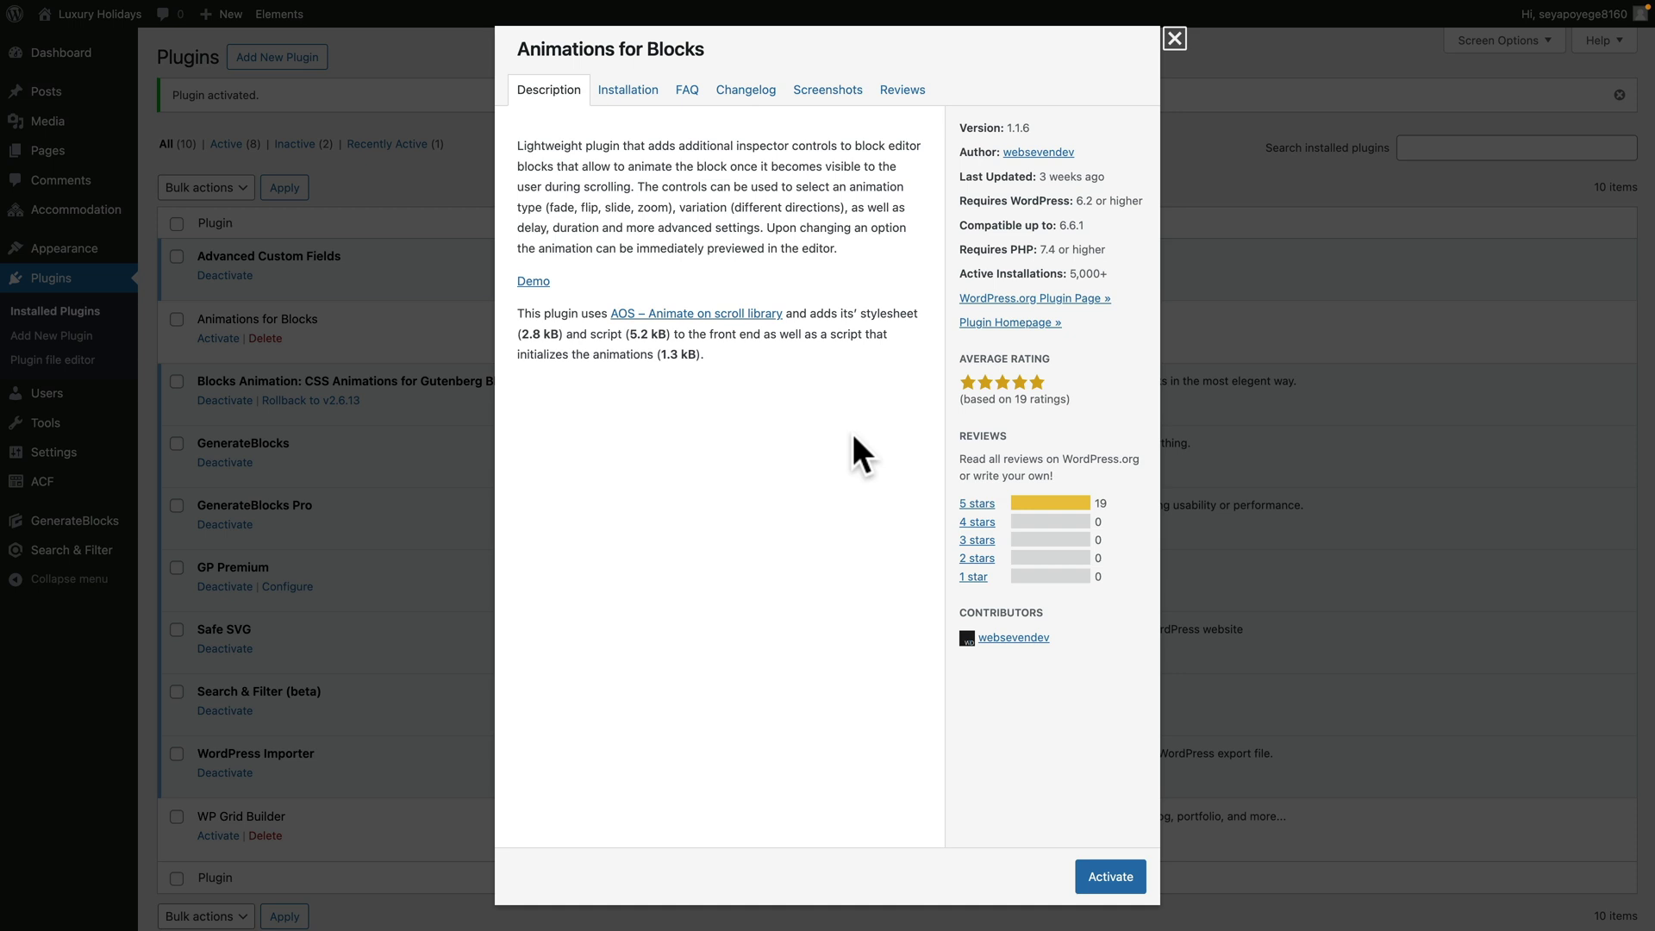
left_click(1174, 39)
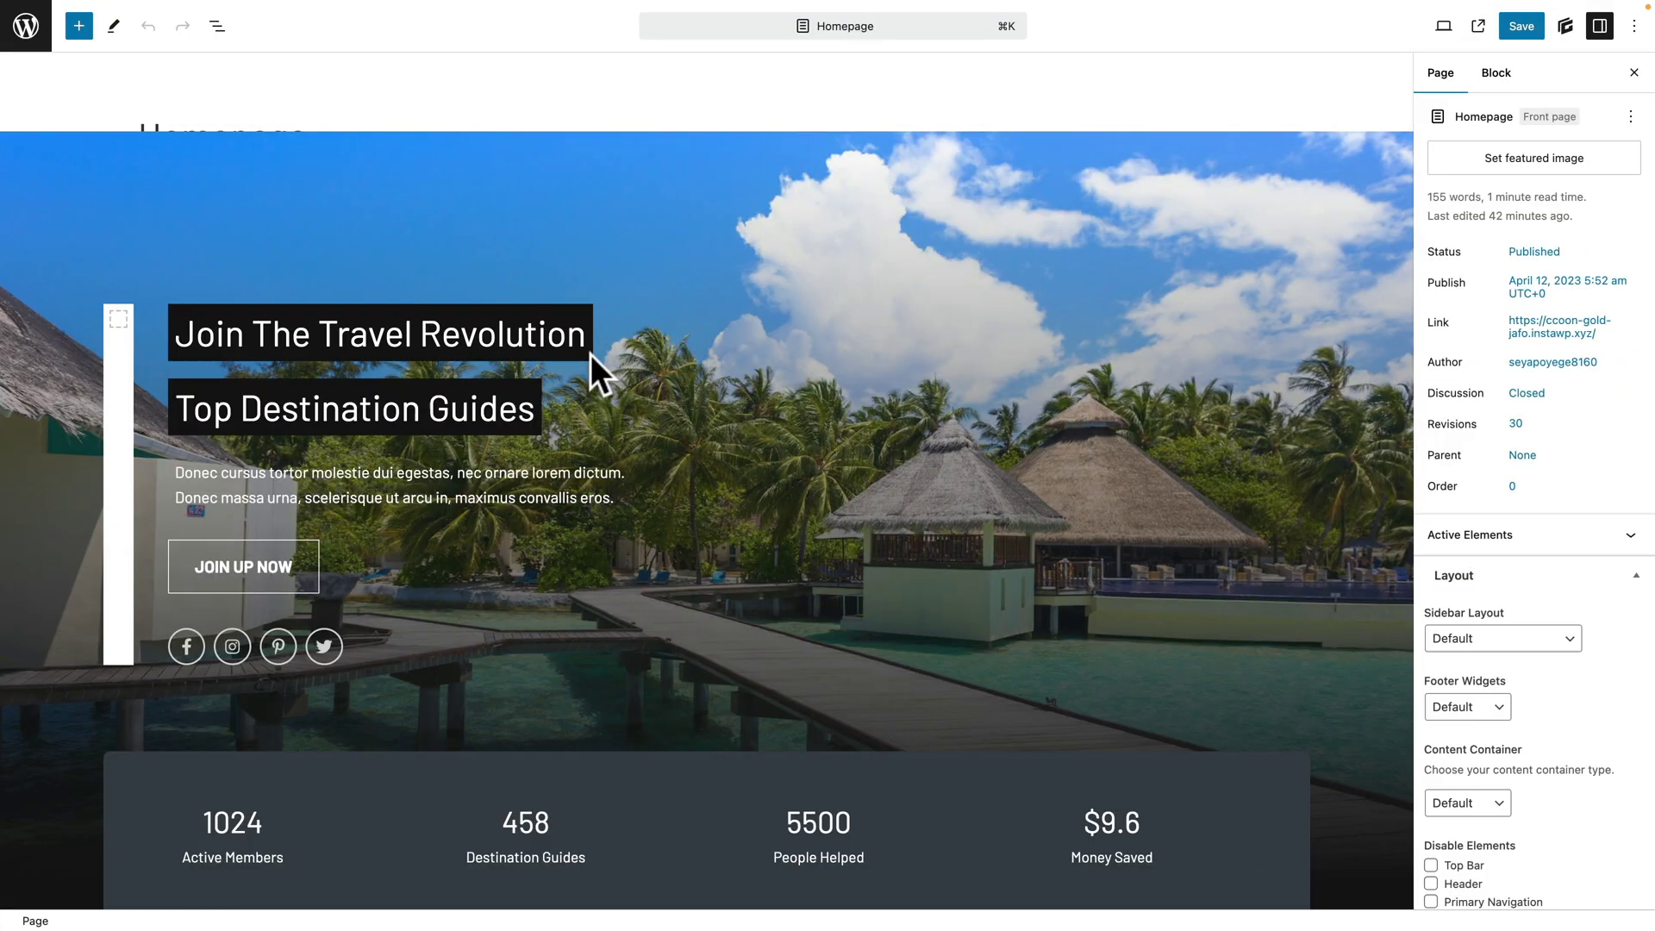
In List View, select the destination cards' Post Template inside the Container and expand its Animations panel.
scroll(592, 355, "down", 6)
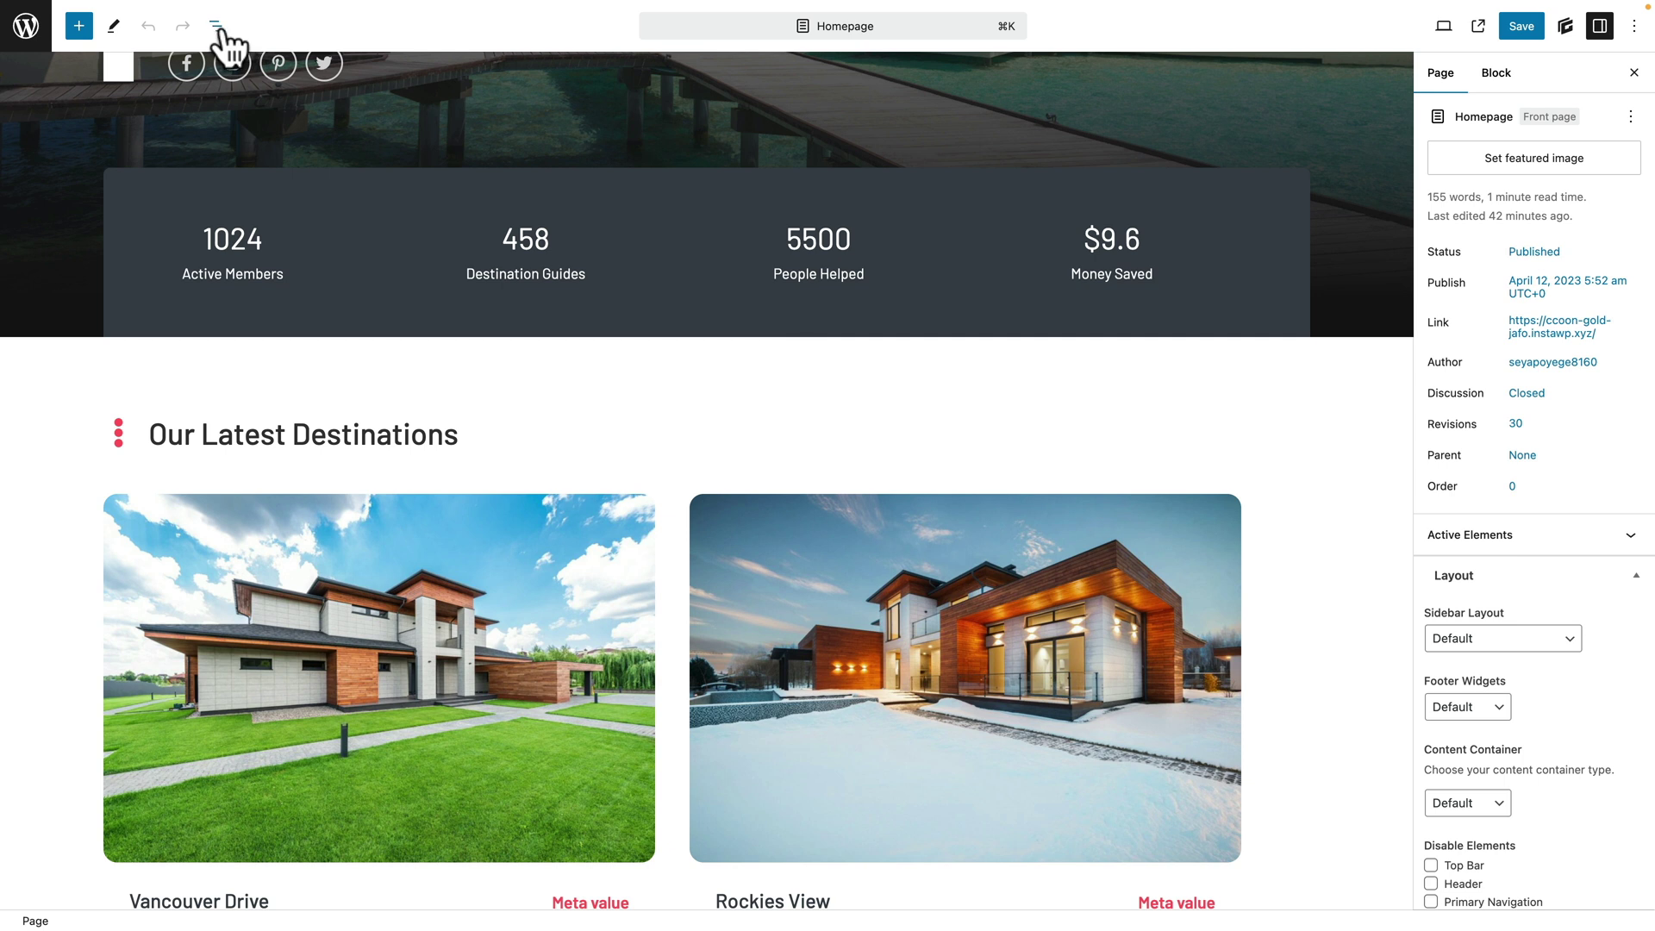
left_click(217, 27)
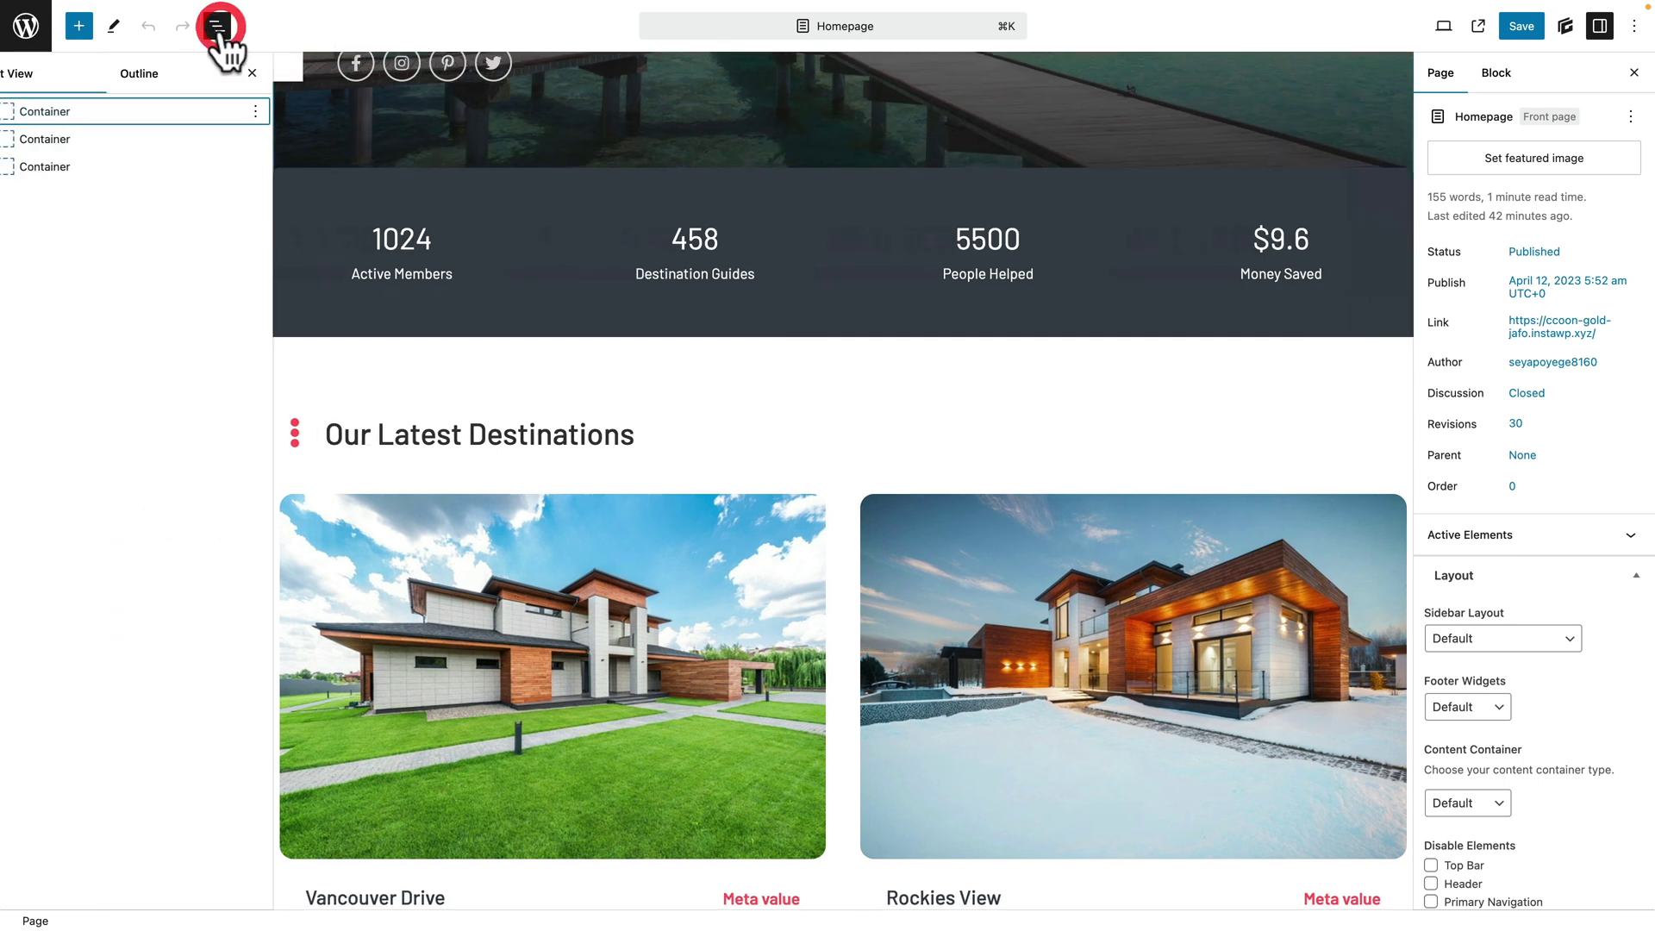
left_click(14, 139)
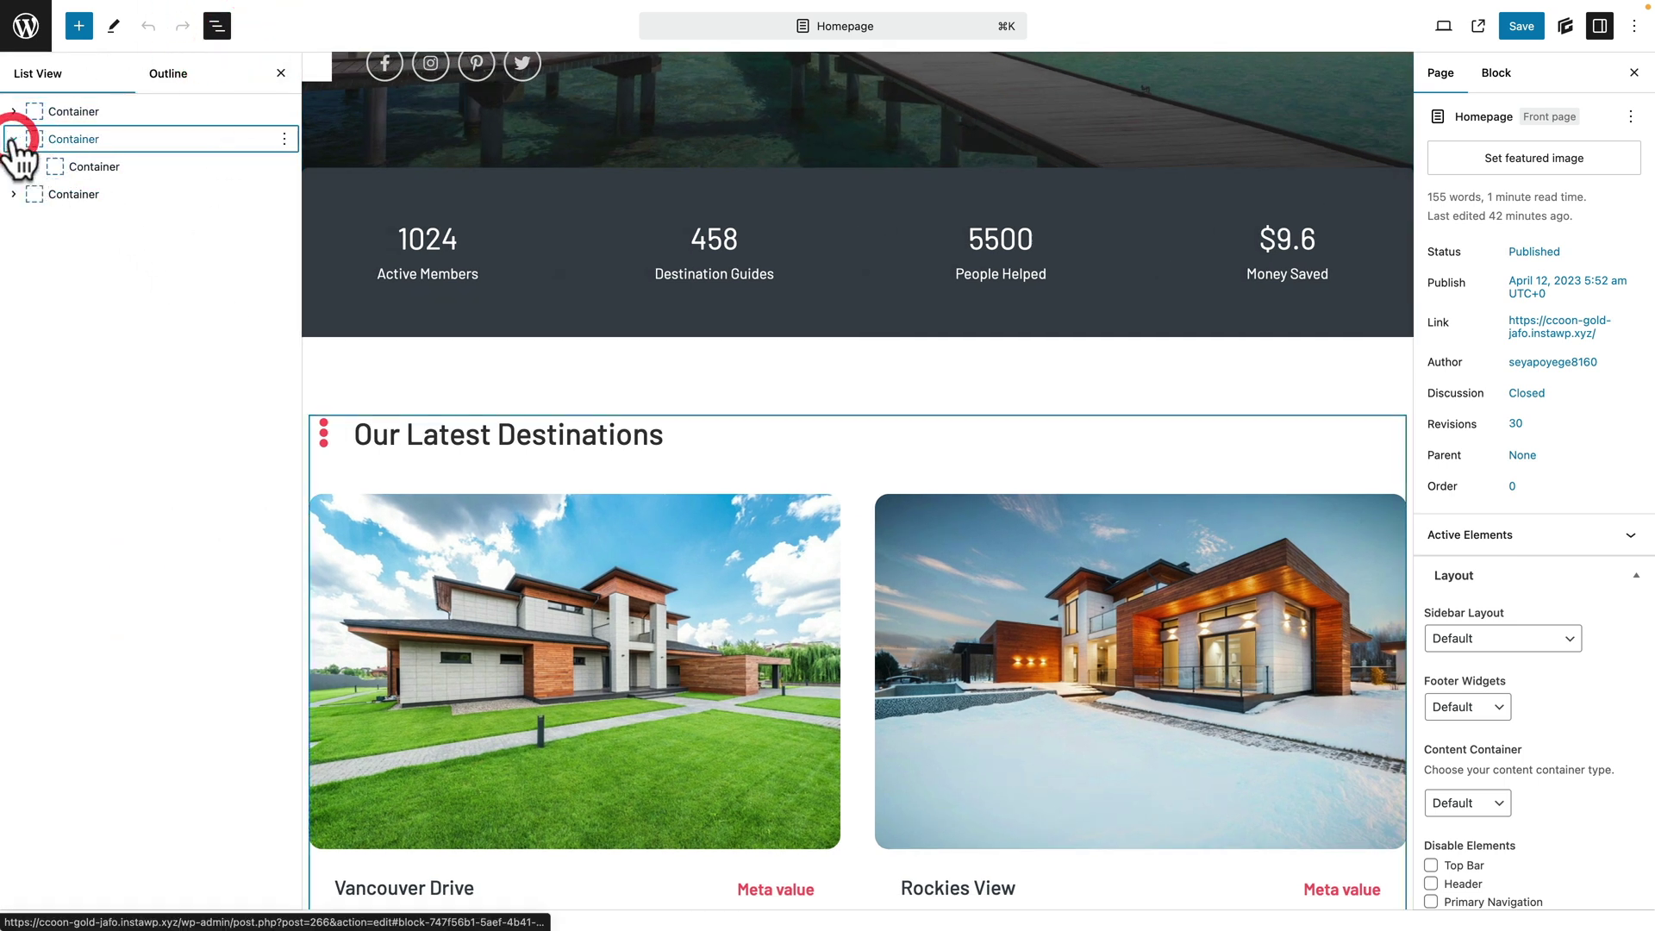
left_click(121, 278)
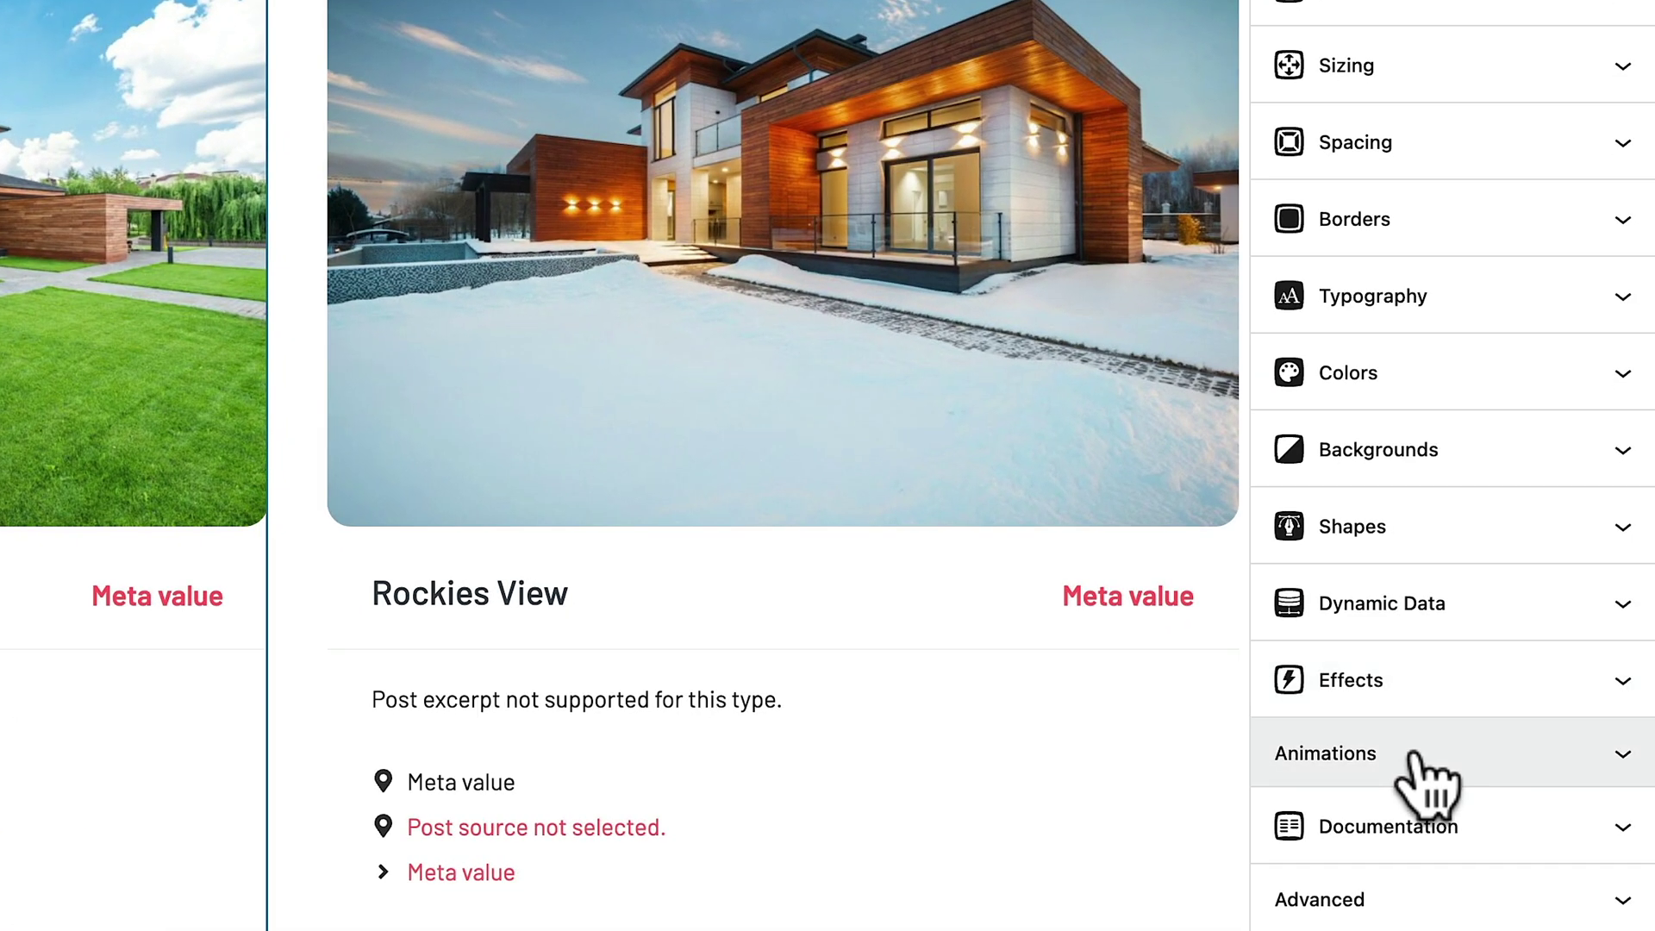
left_click(1418, 755)
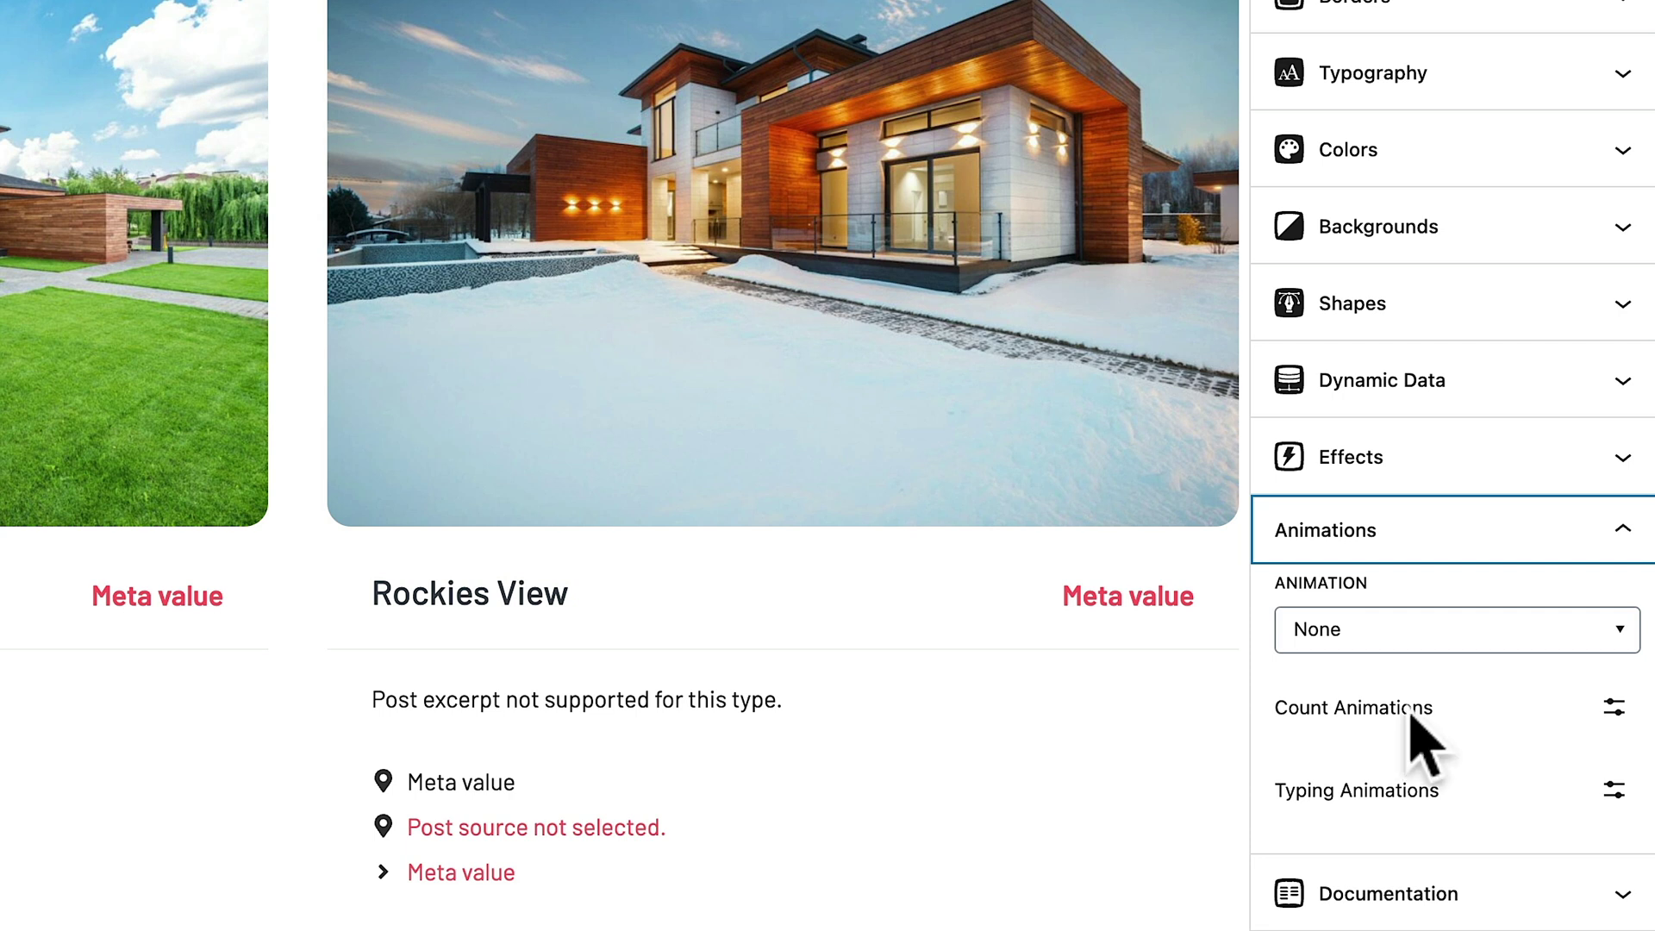
Change the Post Template animation from Back In Down to Bounce In and save the Homepage.
left_click(1401, 638)
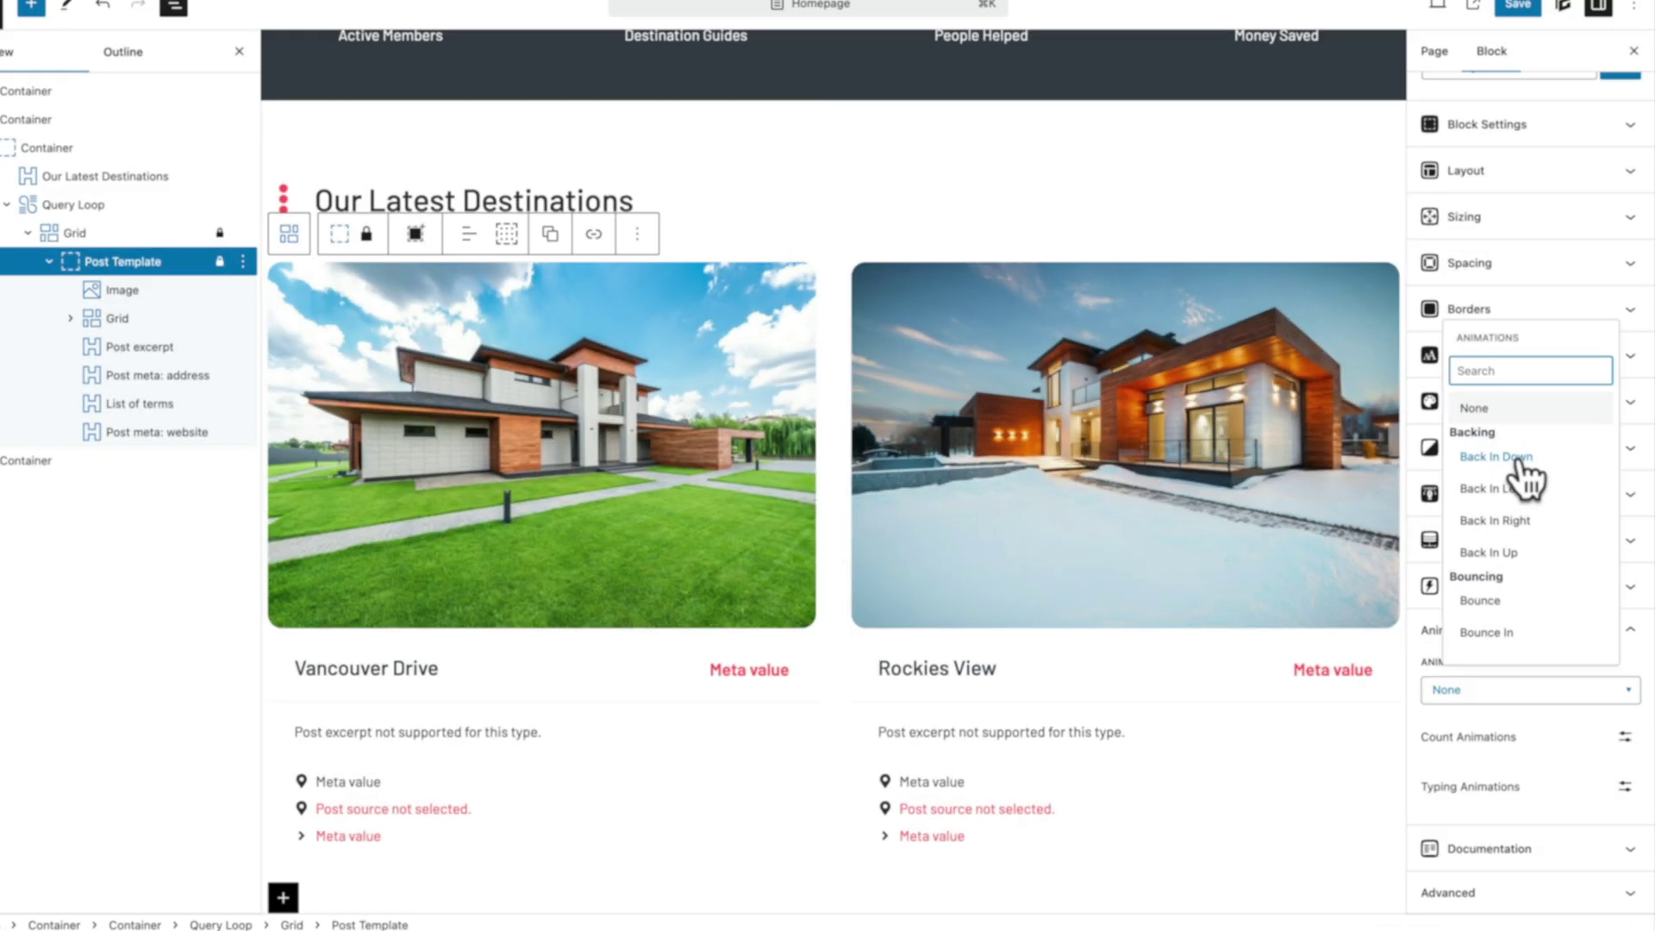
left_click(1440, 237)
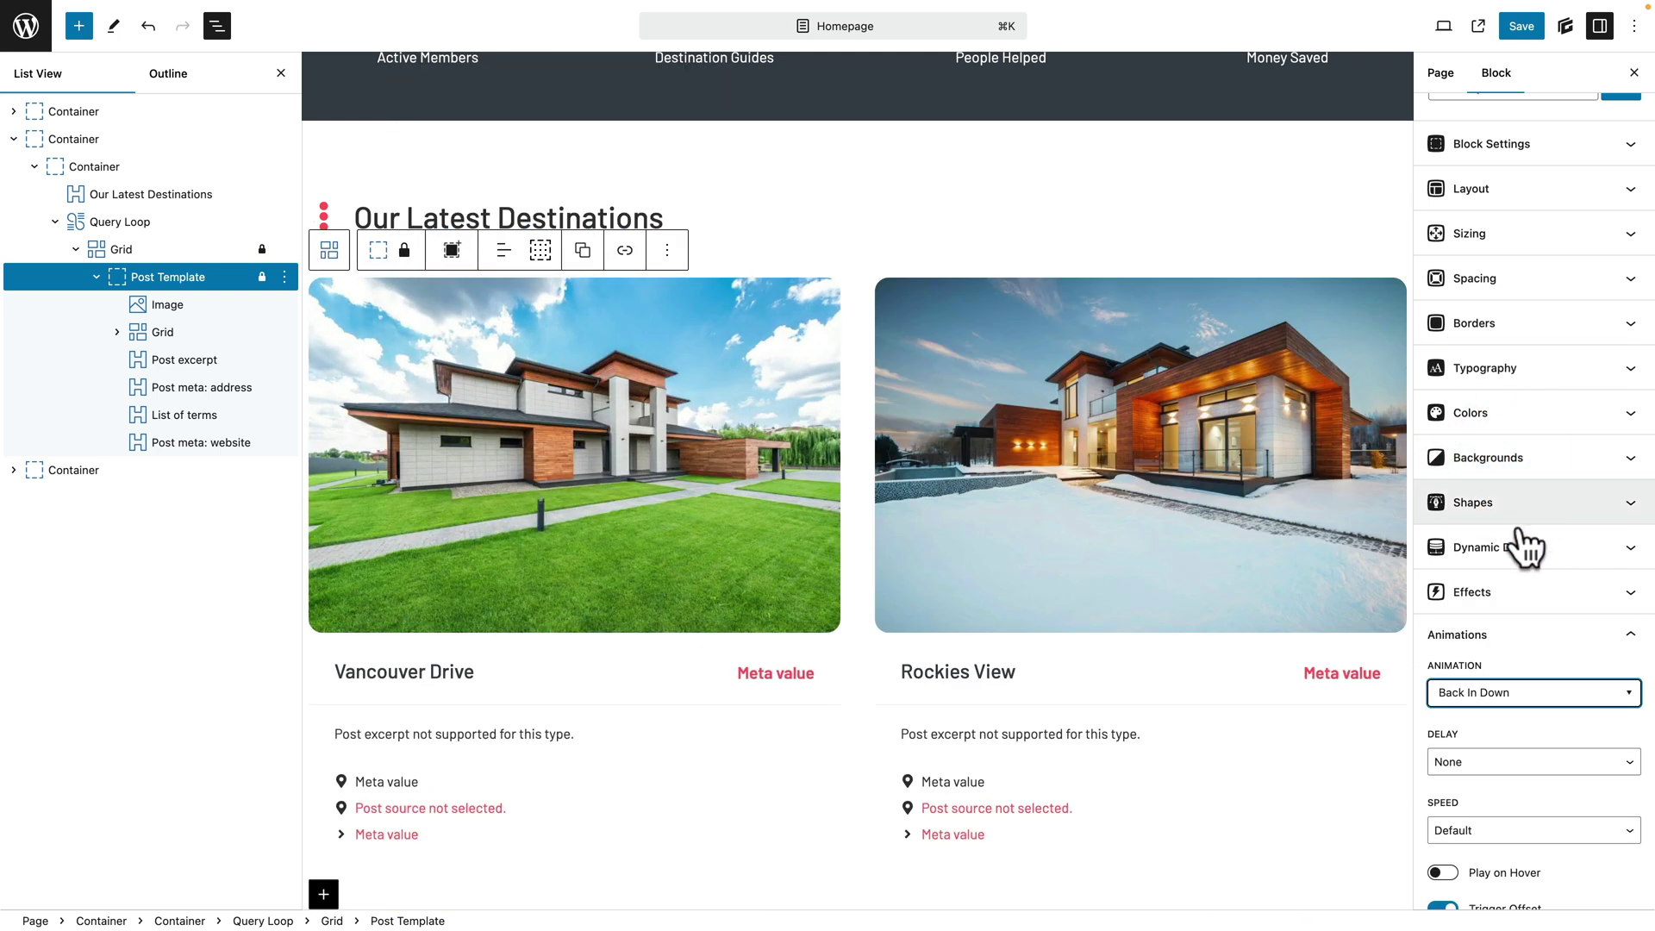
left_click(1476, 692)
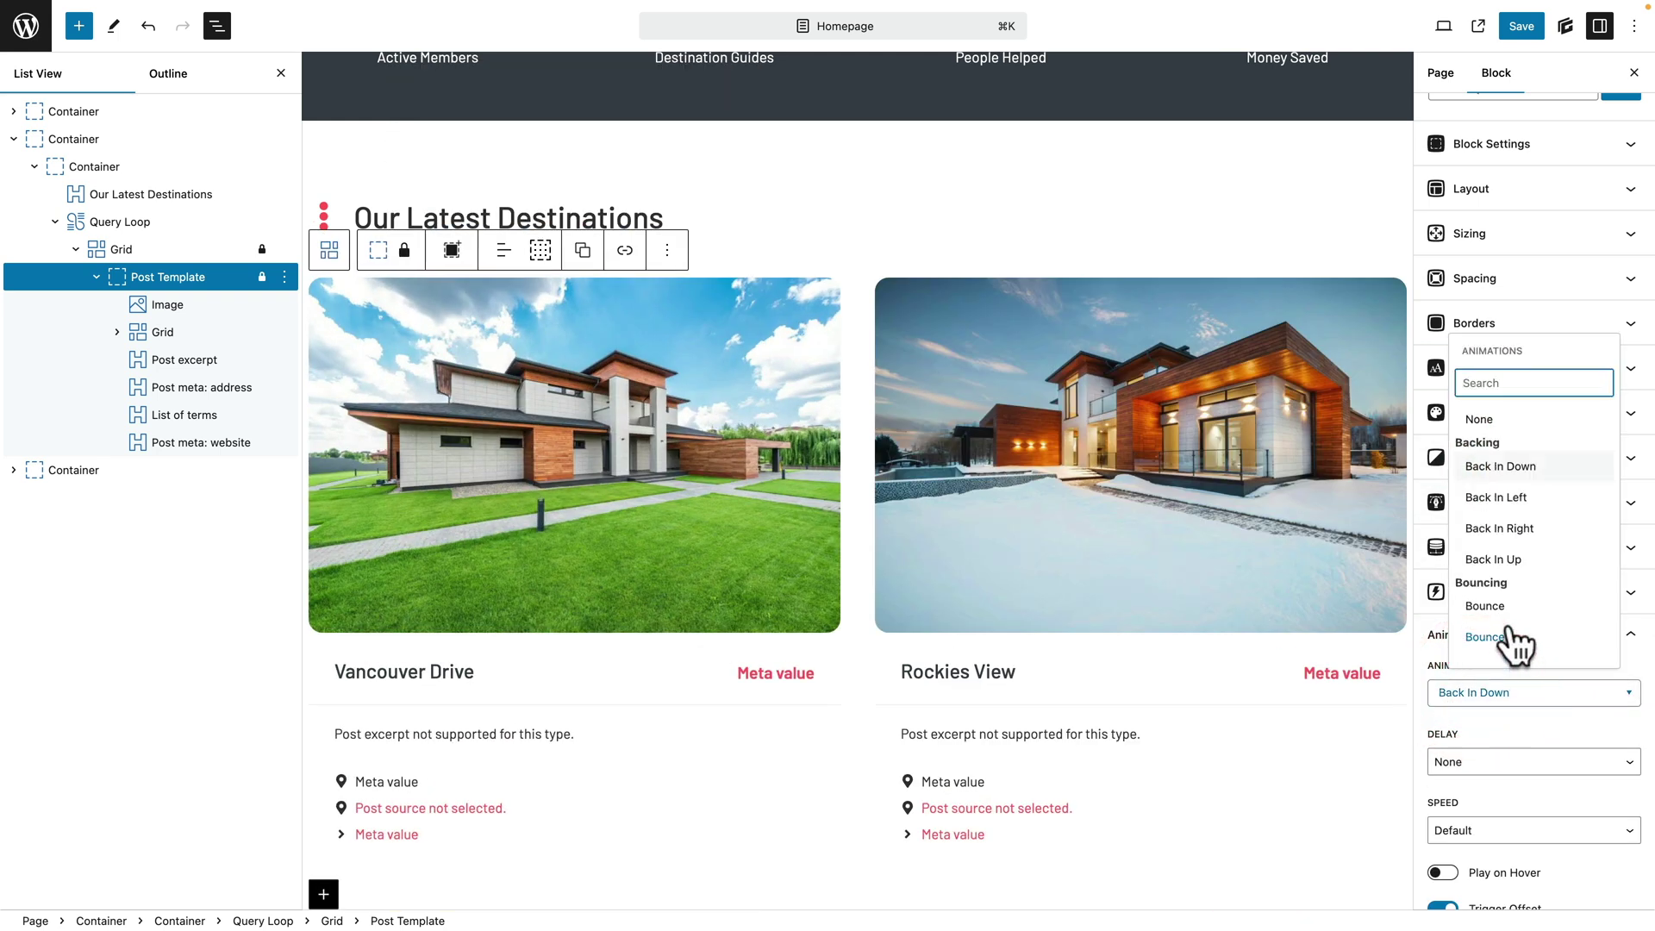
left_click(1511, 637)
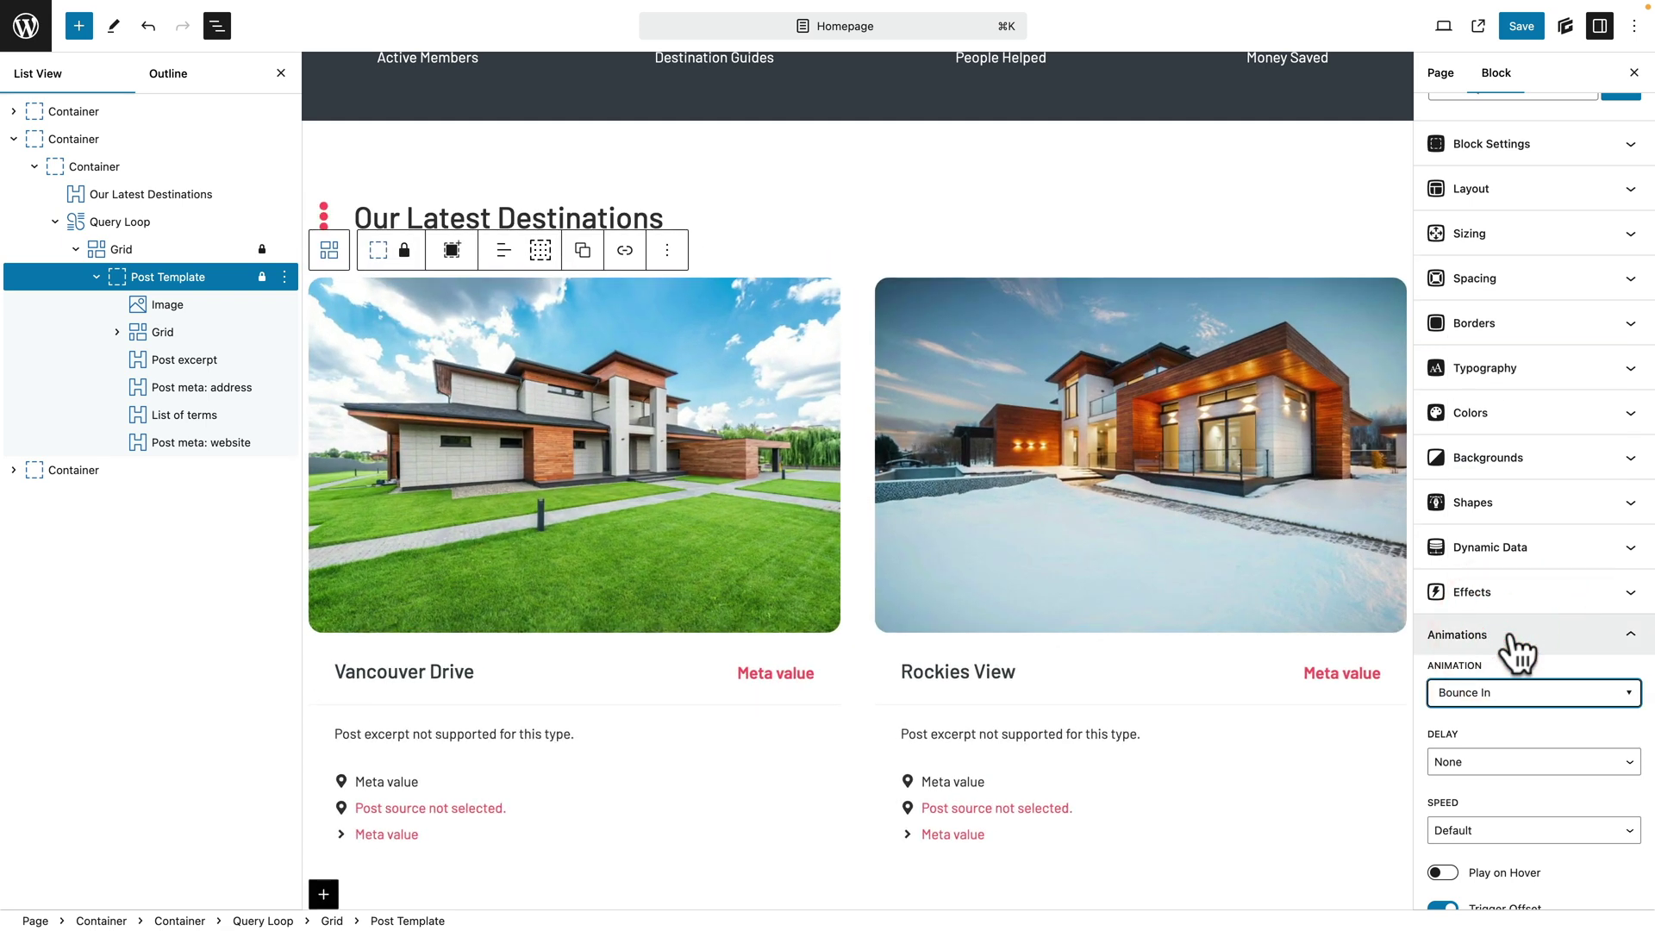
key("super+s")
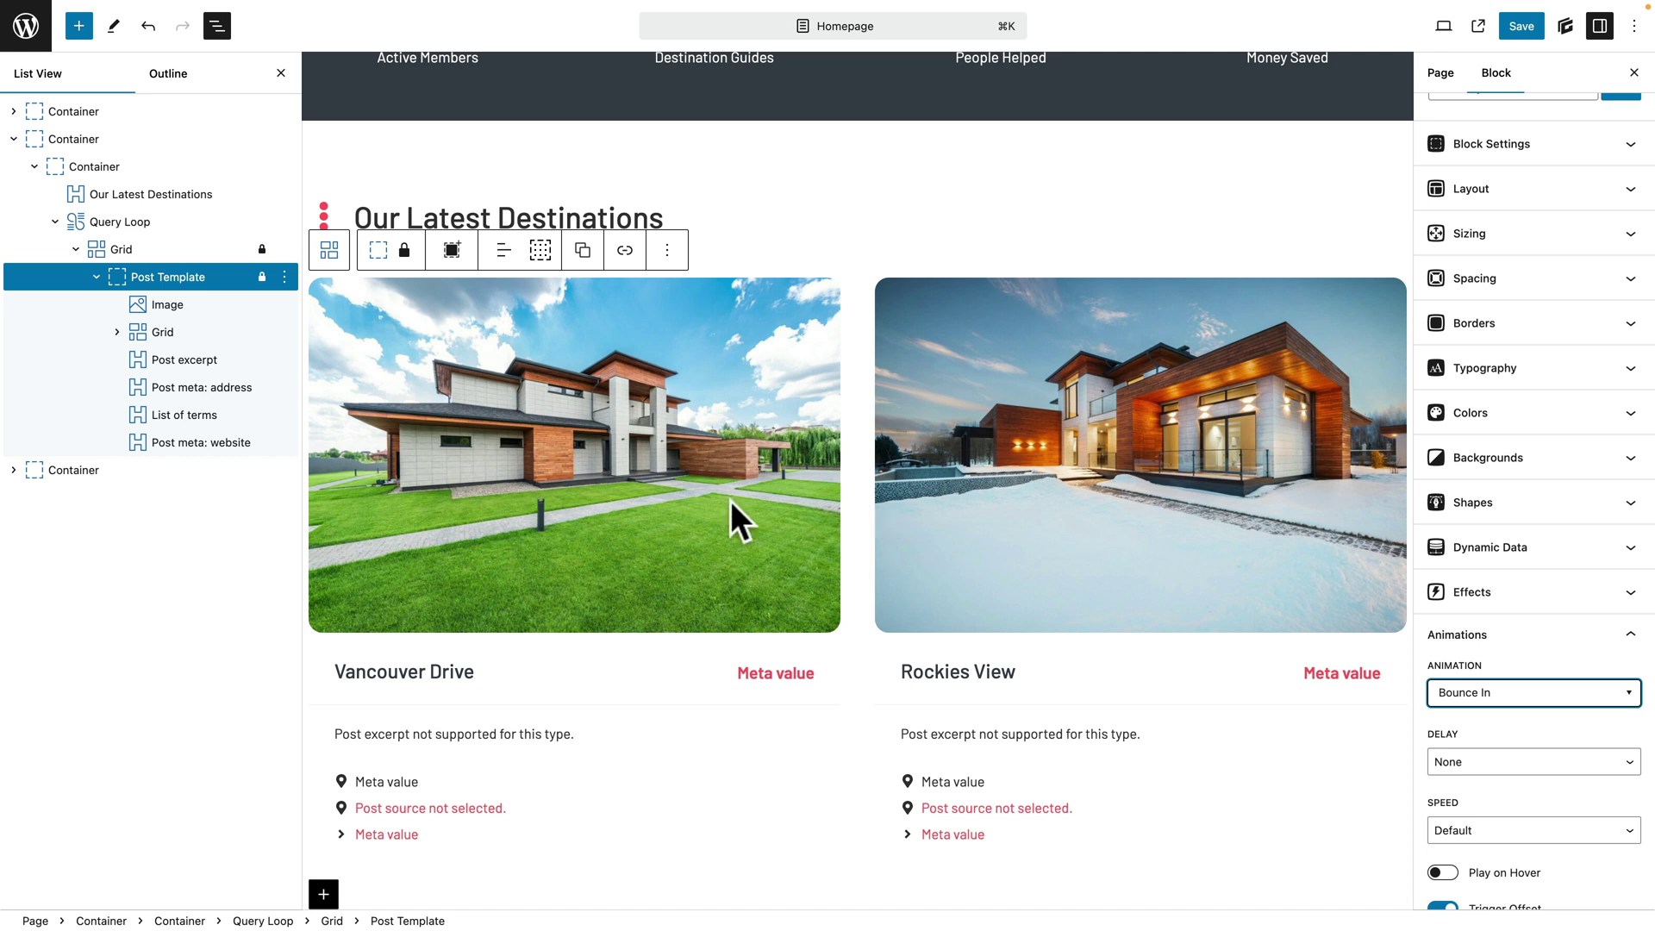
left_click(124, 189)
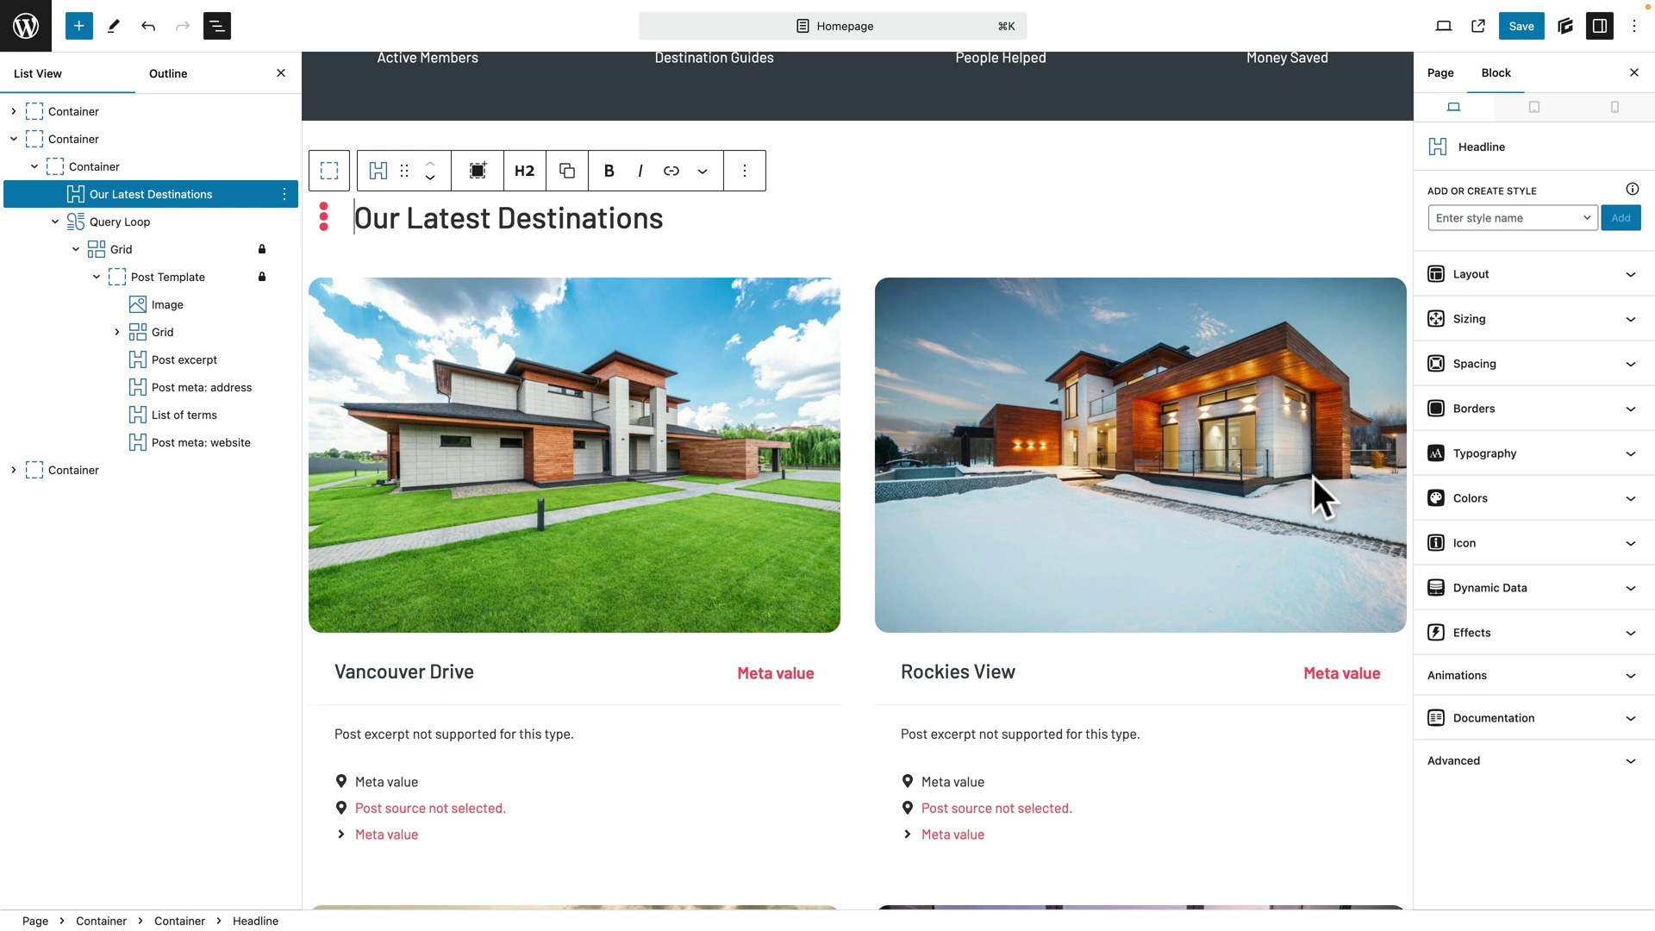
Try Bounce on the Our Latest Destinations headline, then reset its animation to None.
left_click(1582, 674)
left_click(1552, 731)
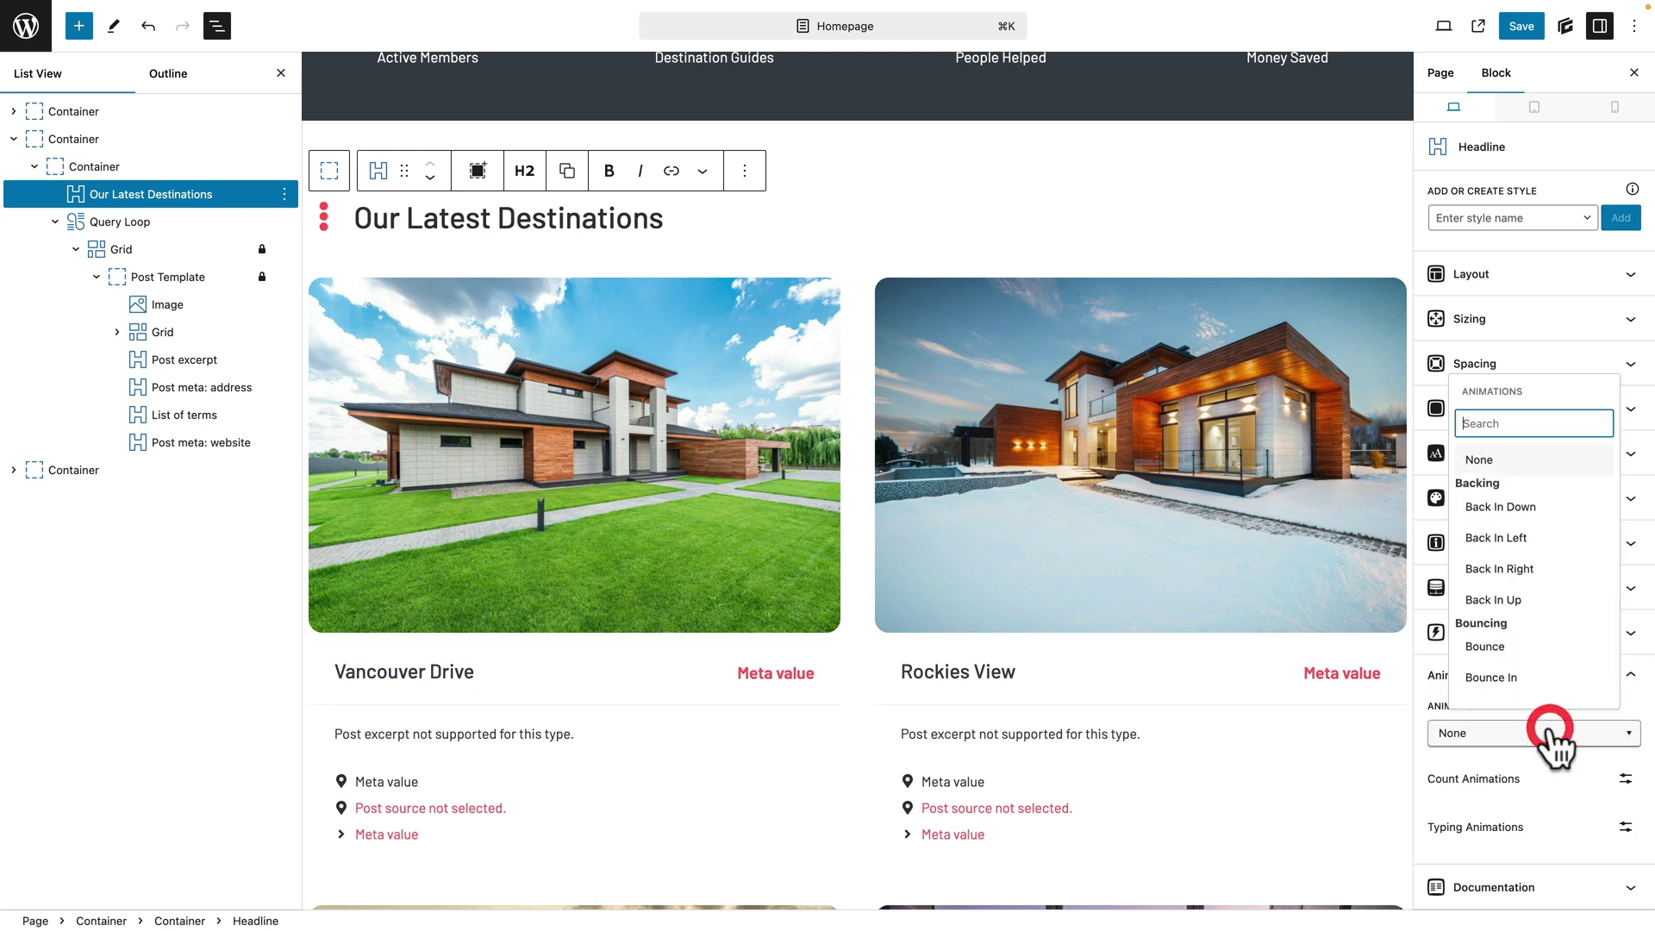
left_click(1514, 646)
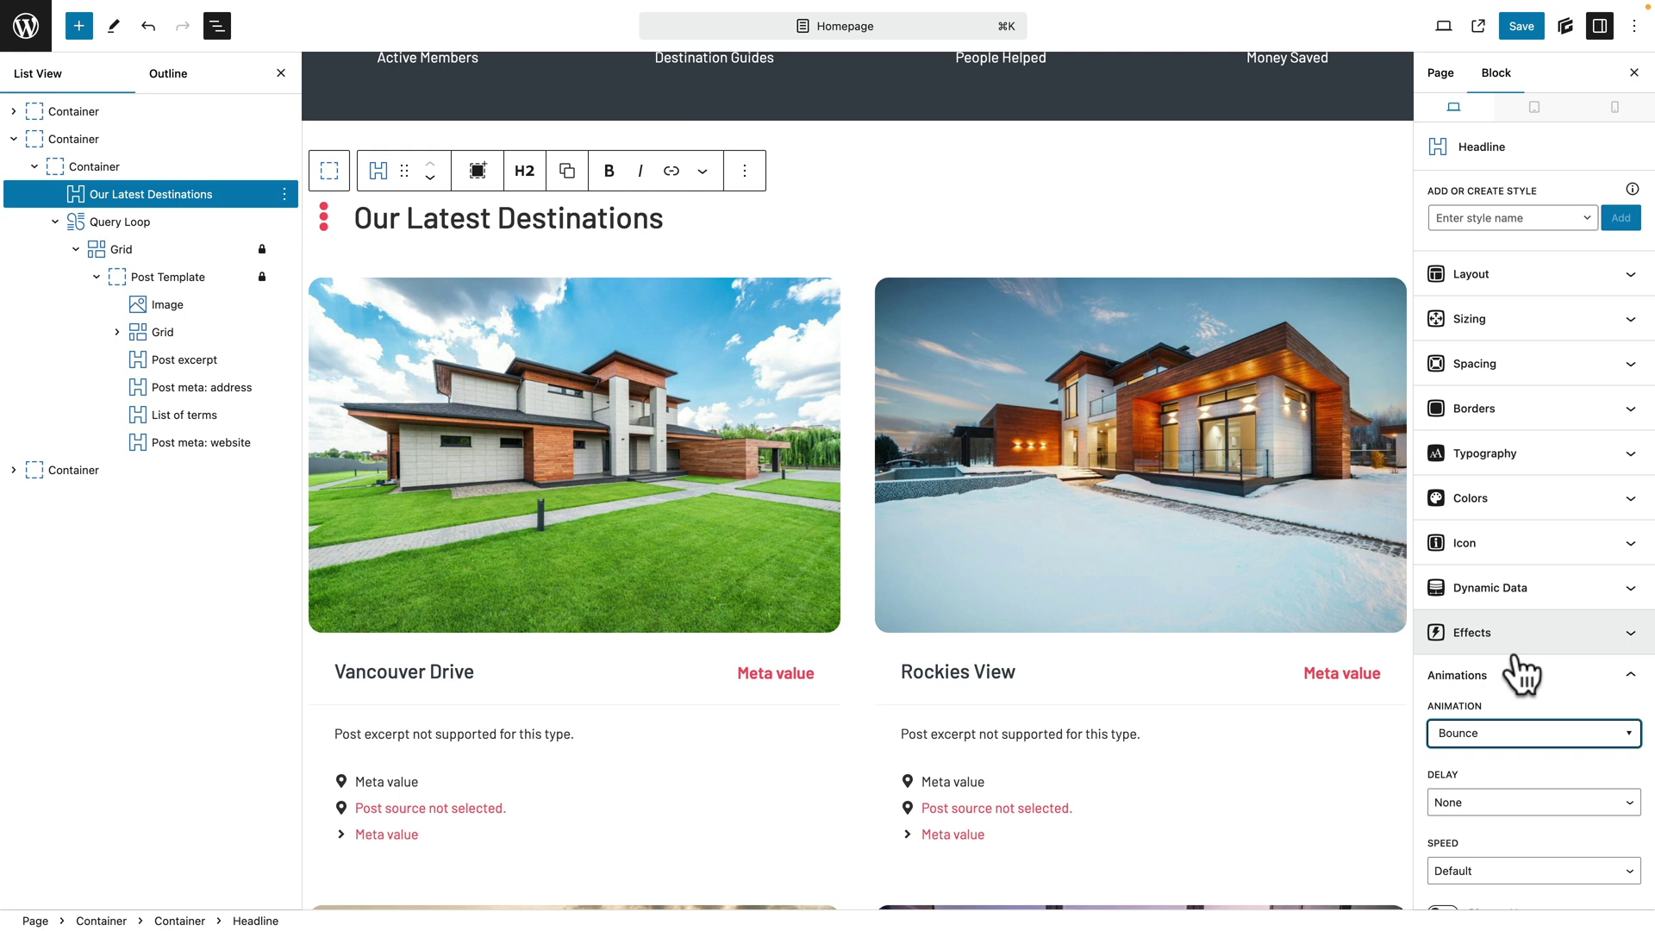
left_click(1520, 734)
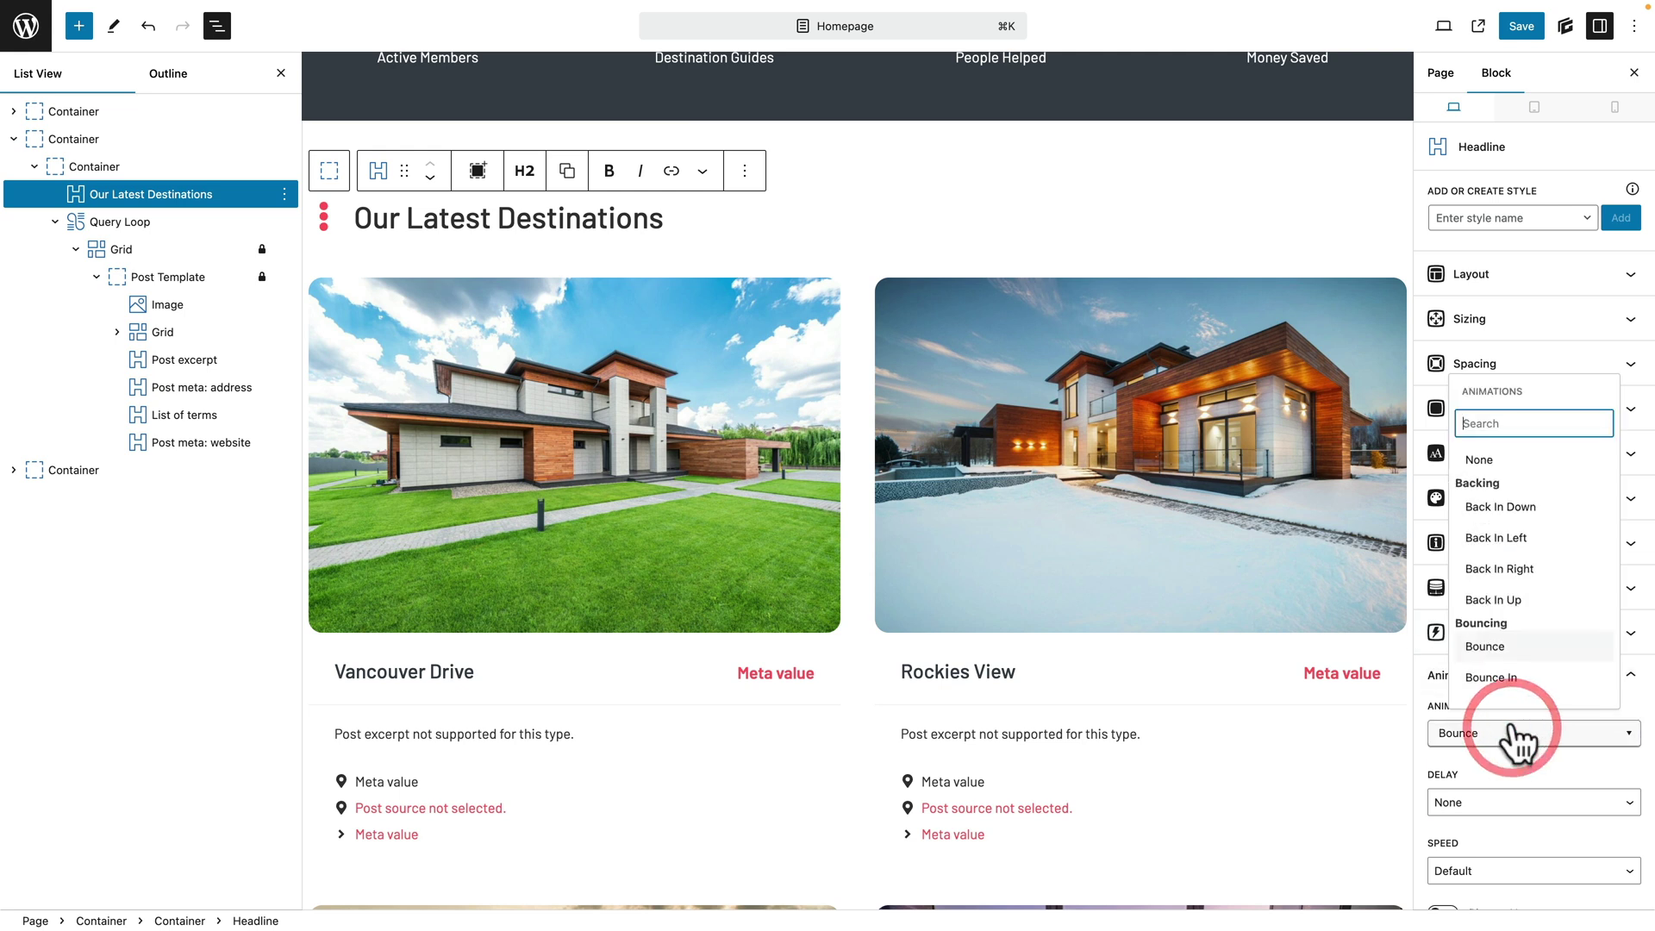
left_click(1498, 464)
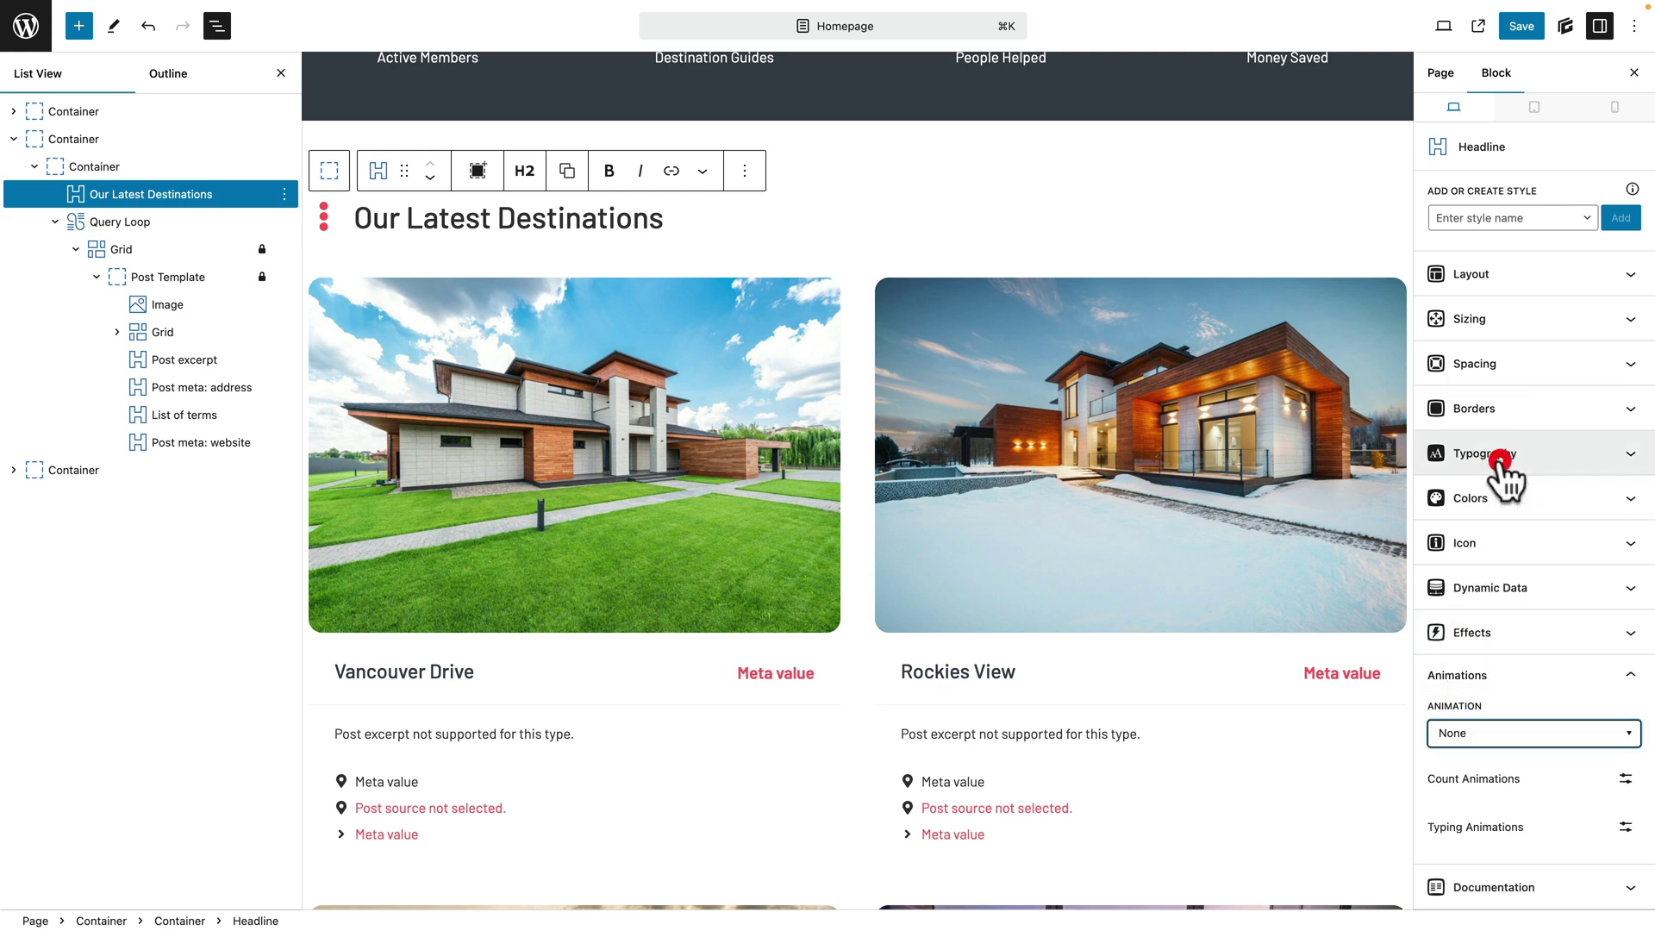
left_click(173, 277)
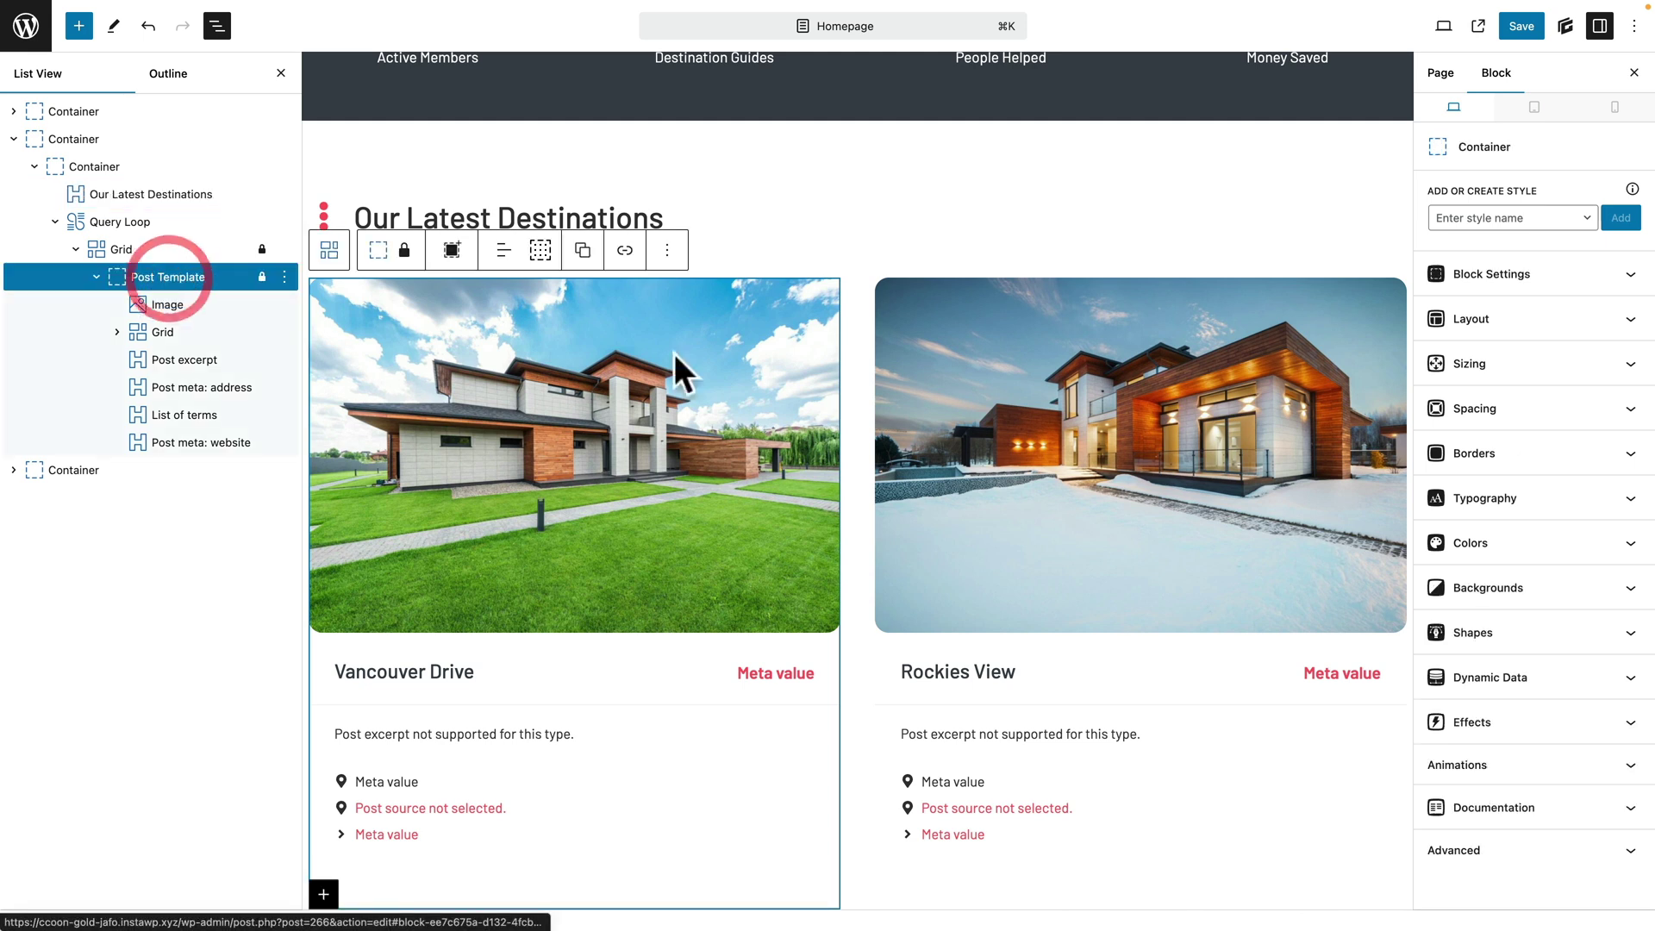
Search 'fade' and set the Post Template animation to Fade In Down Big.
left_click(1485, 766)
scroll(1488, 771, "down", 5)
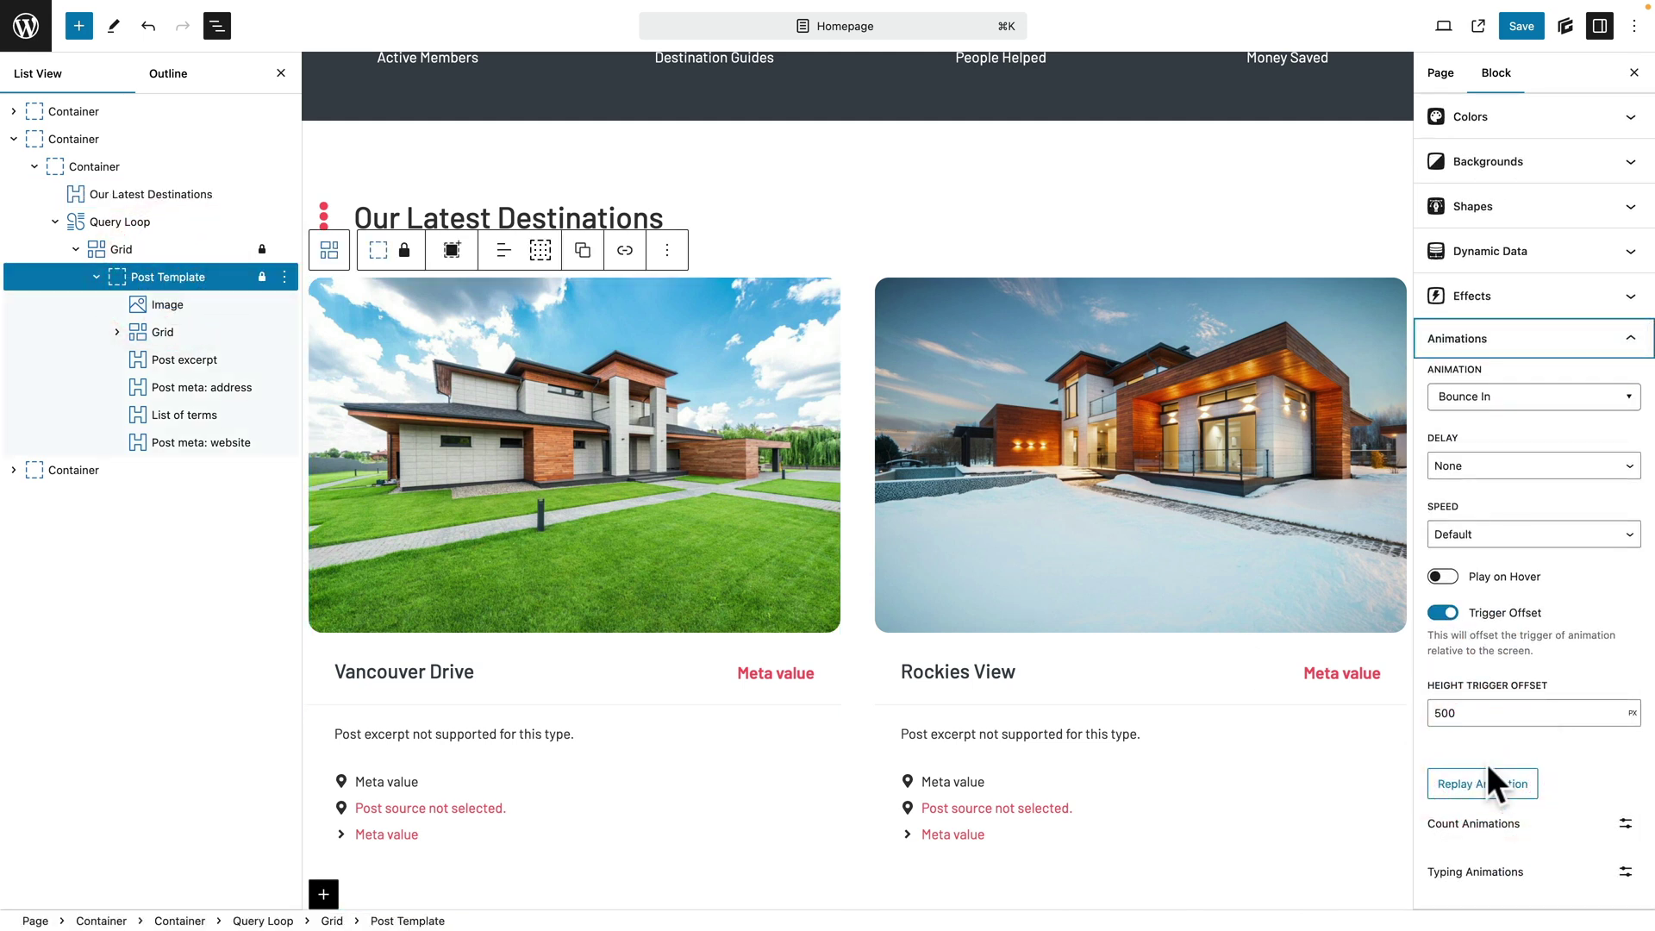
scroll(1488, 763, "down", 1)
left_click(1535, 388)
scroll(1552, 622, "up", 2)
type("fade")
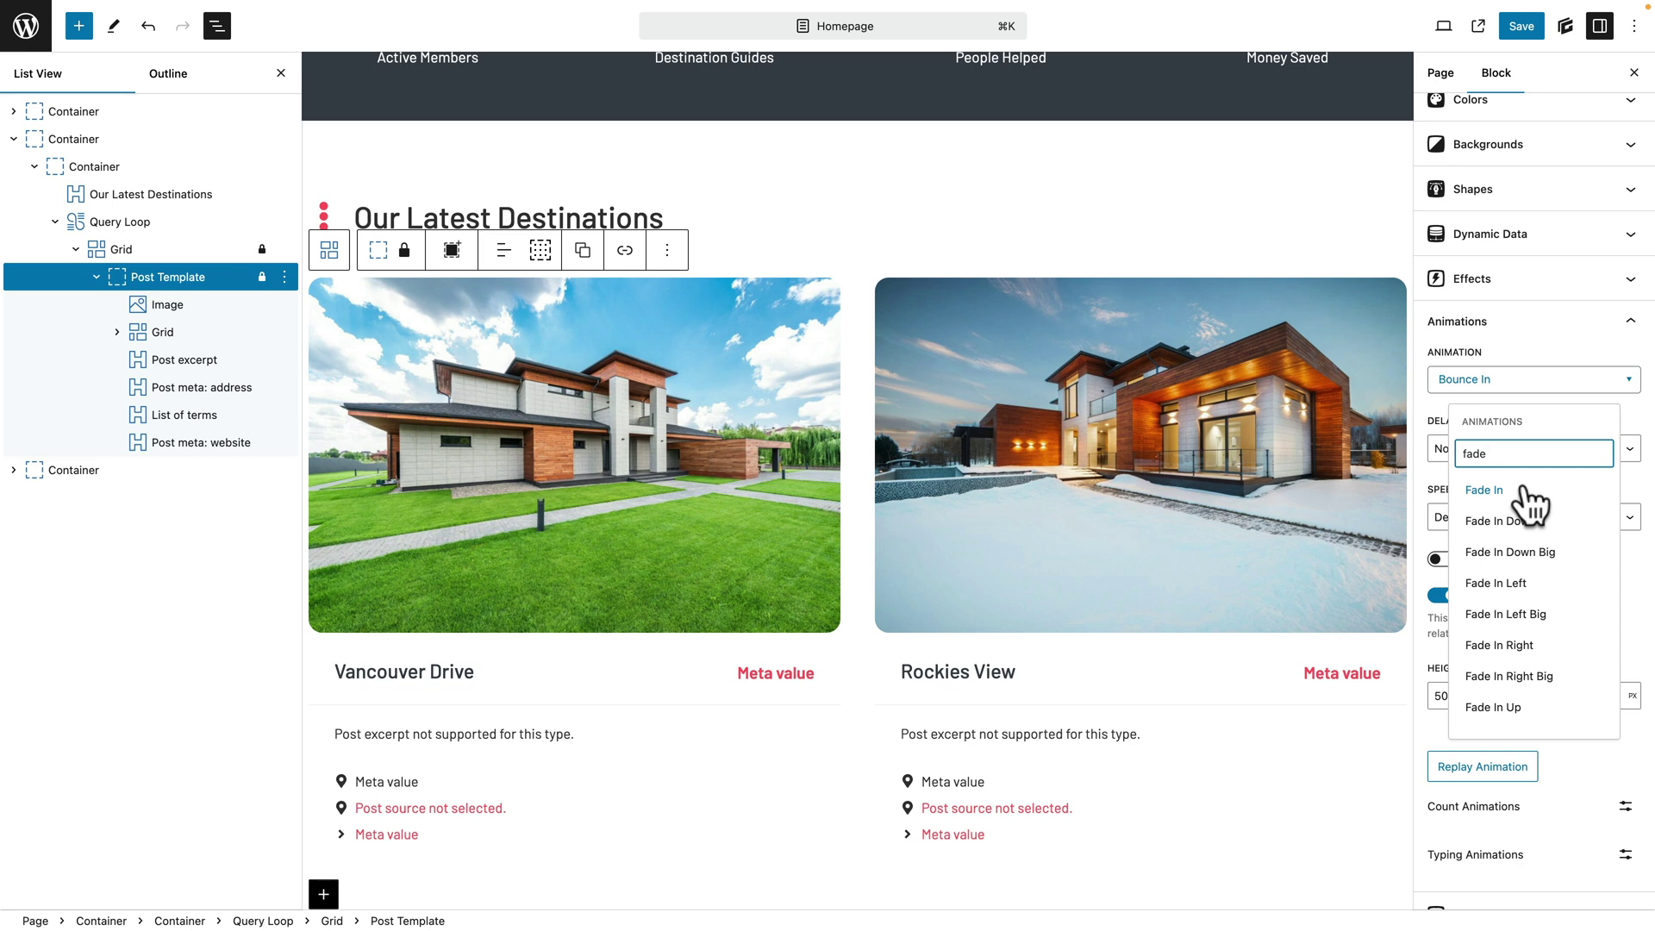
left_click(1521, 552)
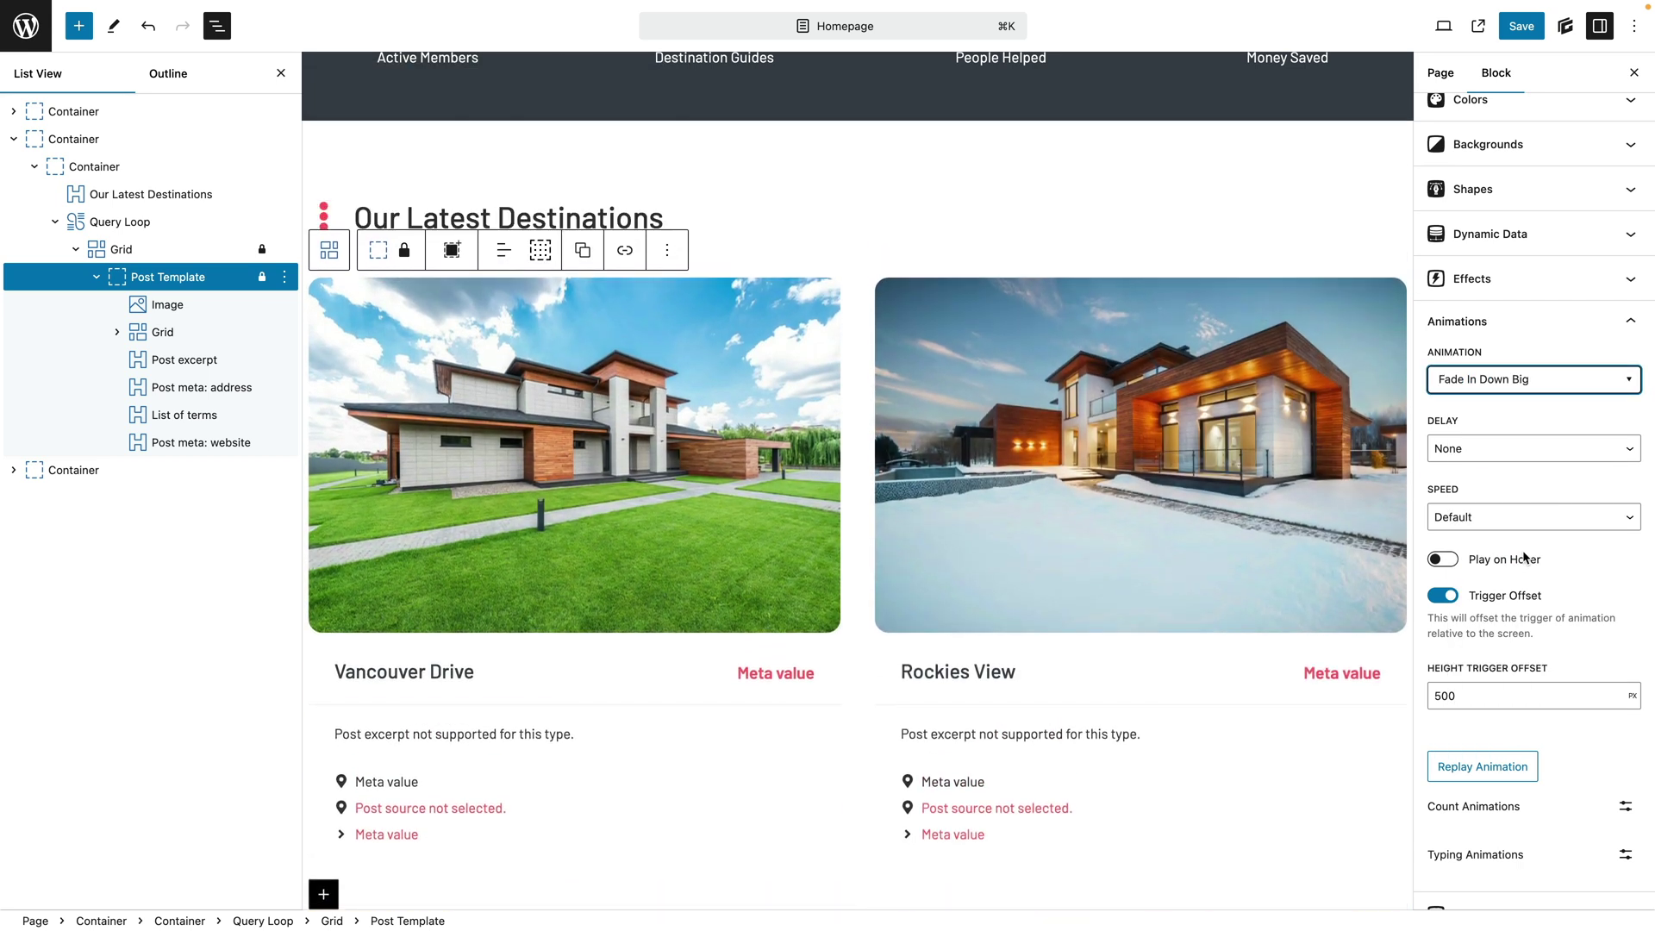
Set the card animation speed to Slower and replay it to preview.
left_click(1480, 519)
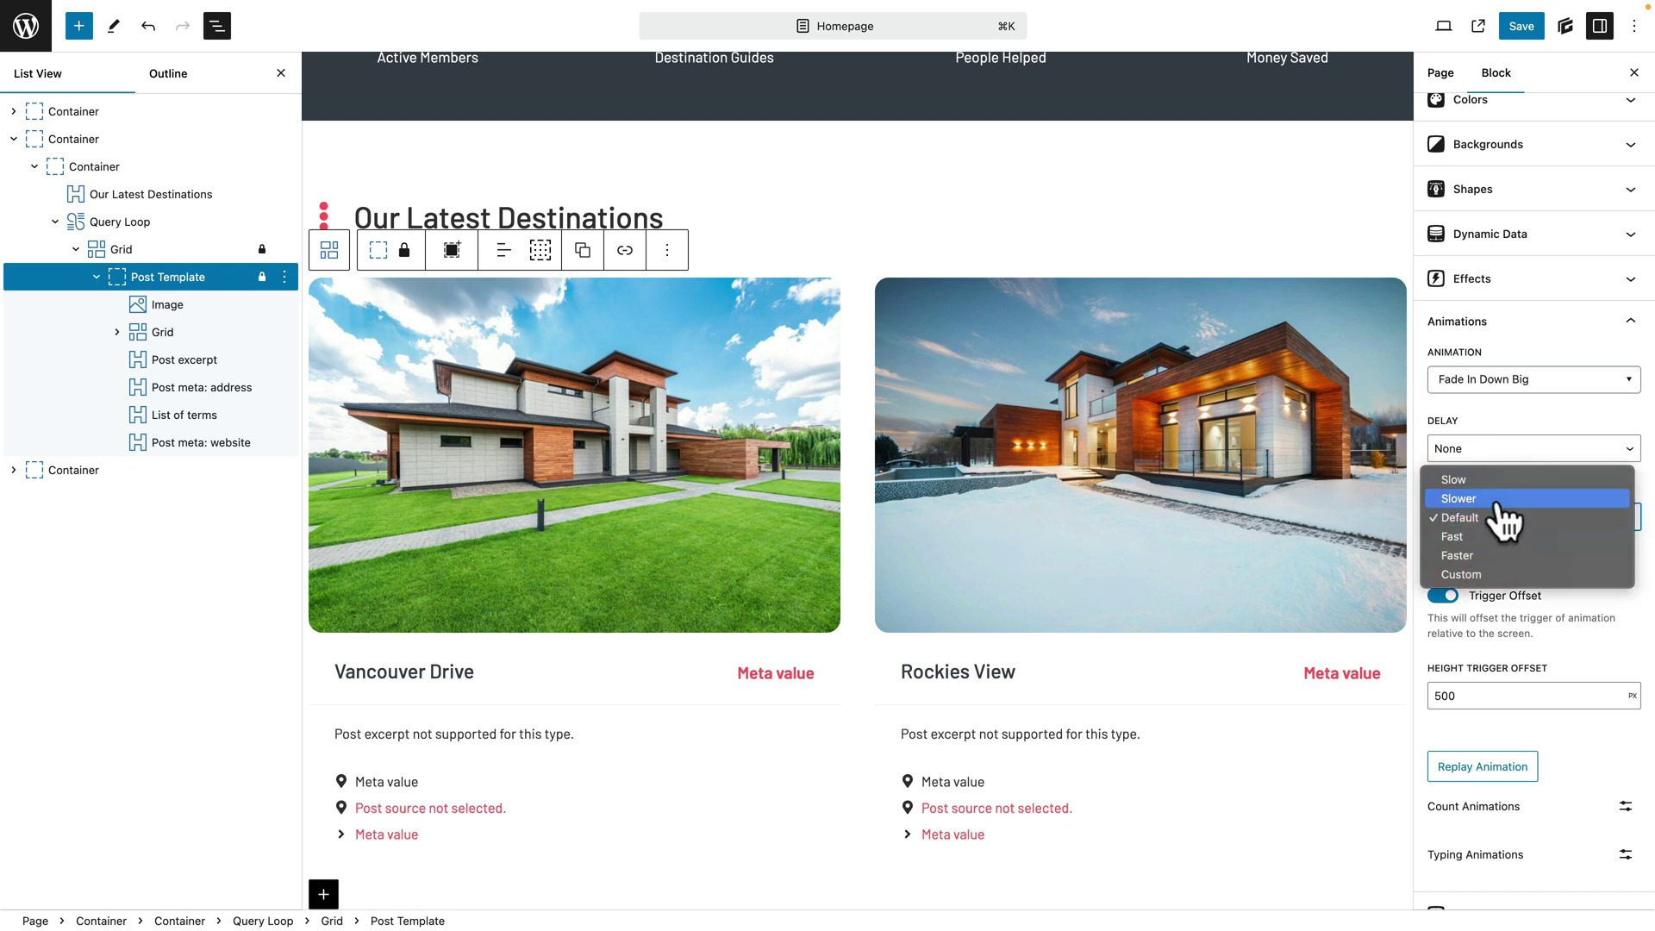
left_click(1499, 498)
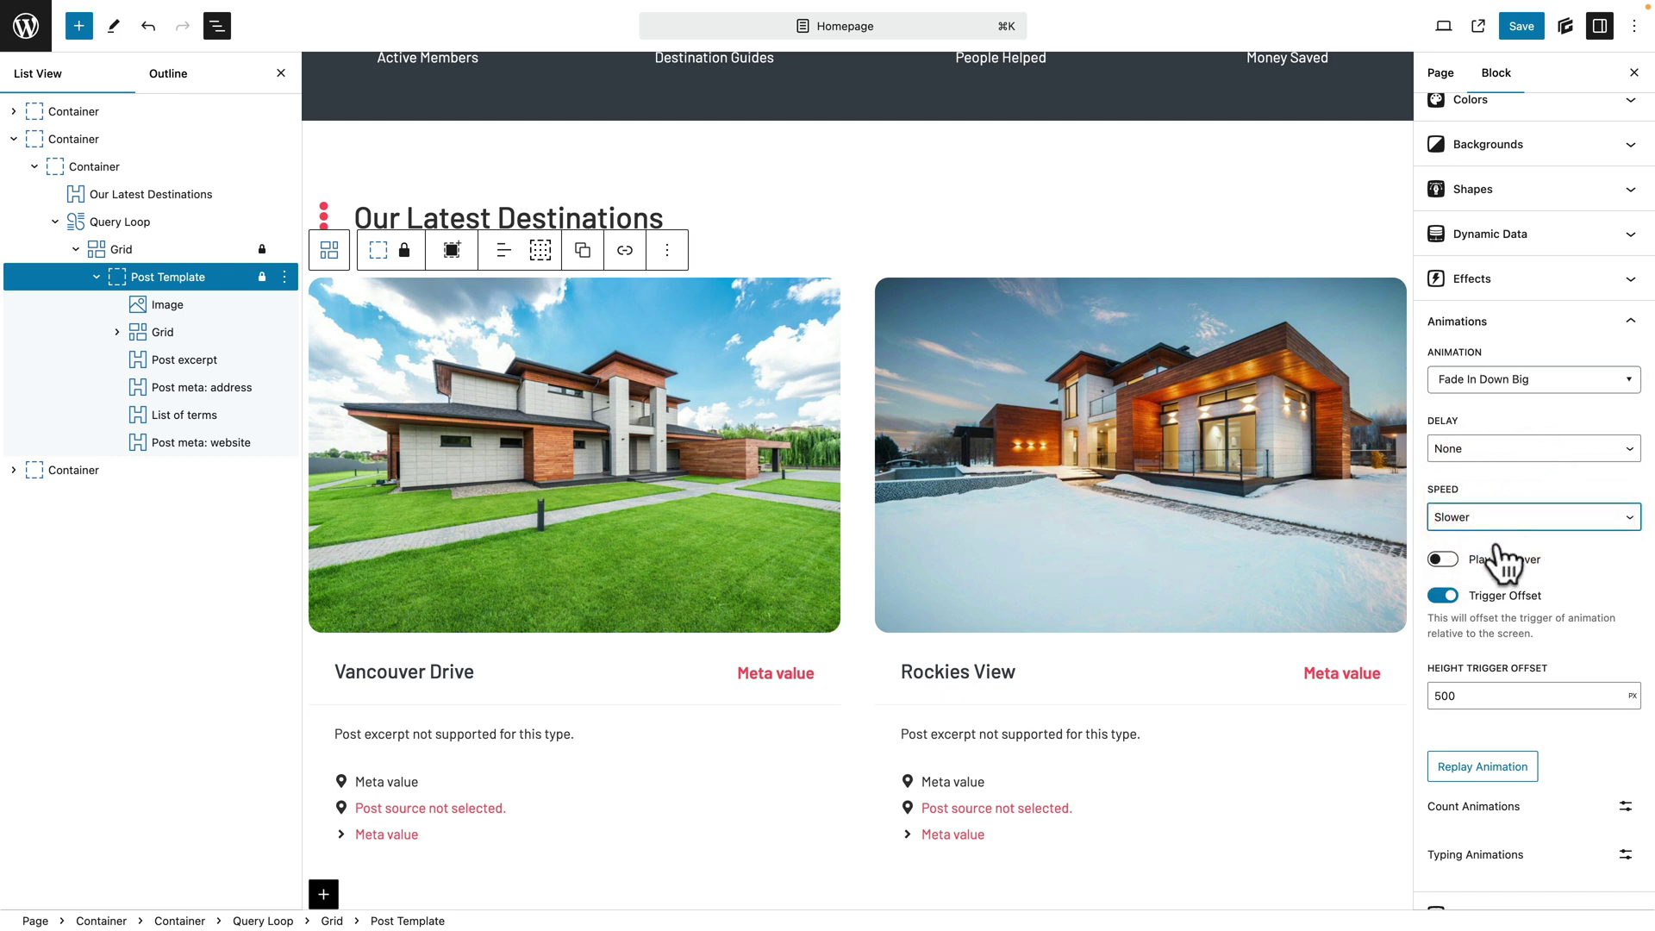
left_click(1476, 772)
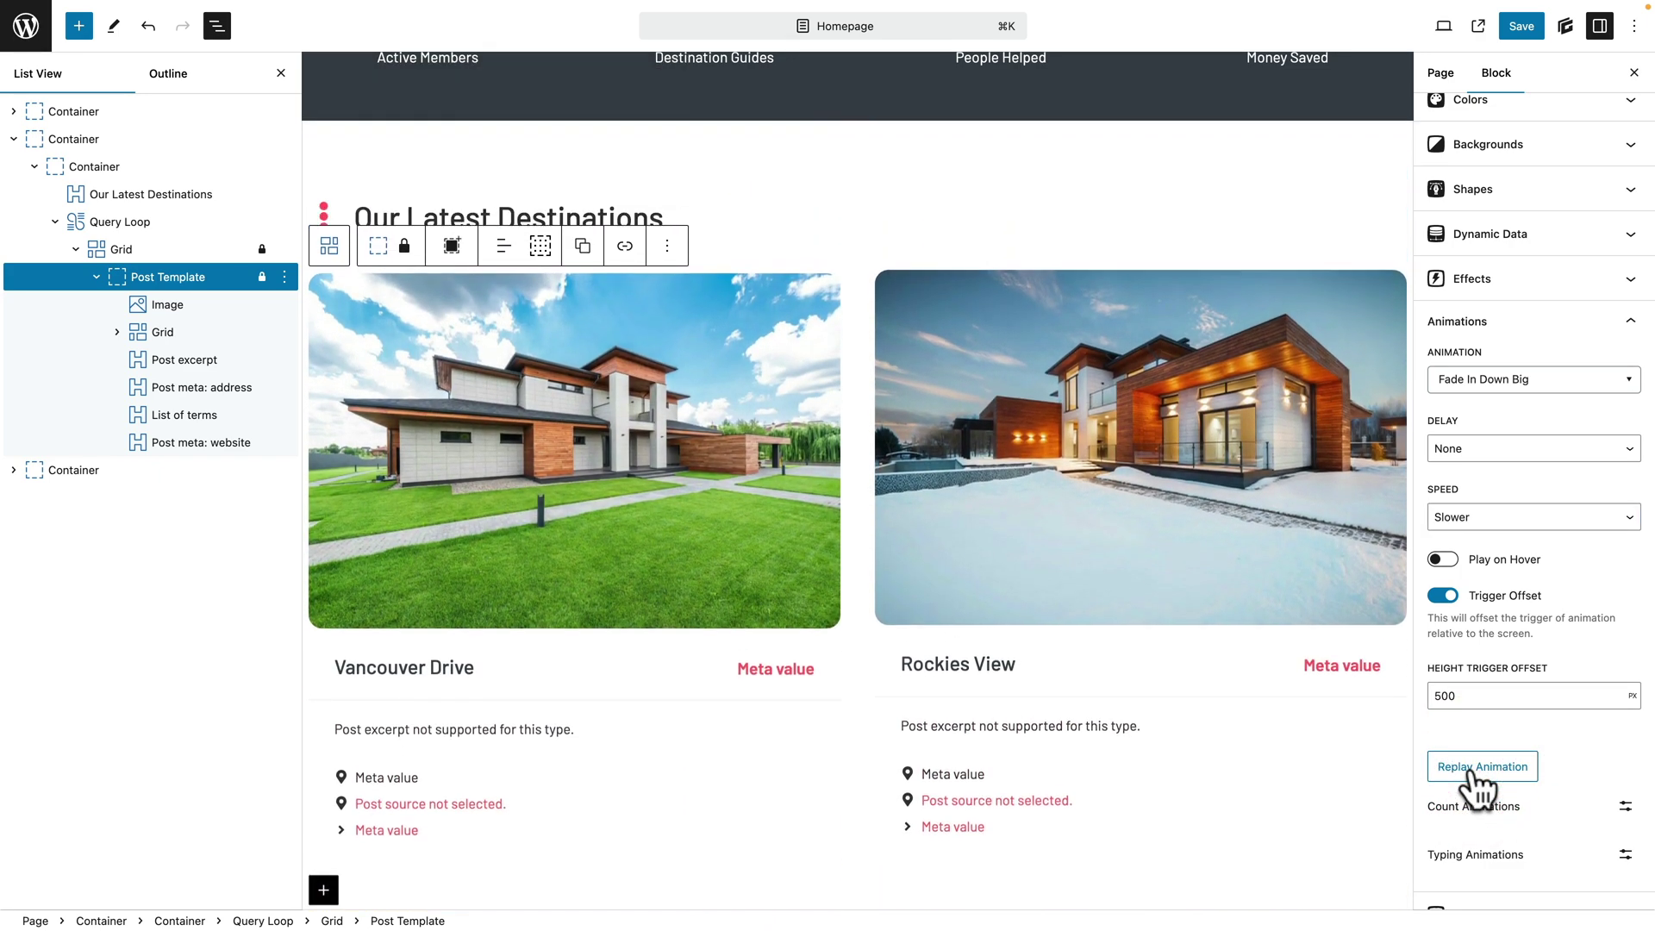
left_click(1487, 450)
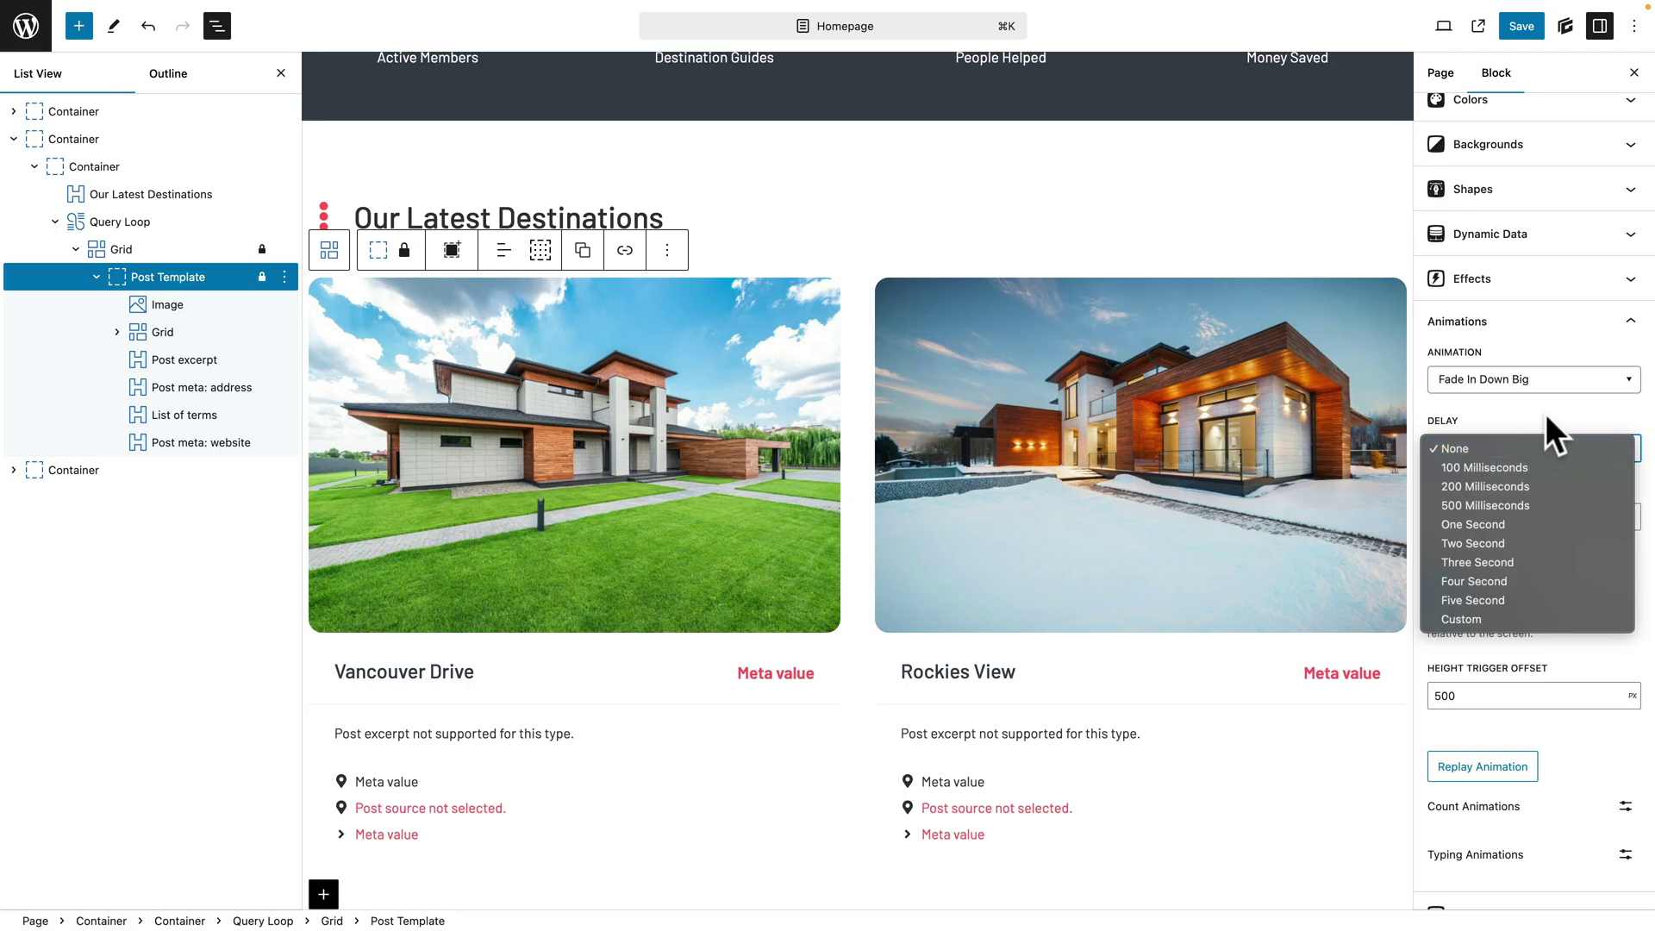
Leave the delay unchanged, check the Count Animations help, and save the Homepage.
left_click(1550, 409)
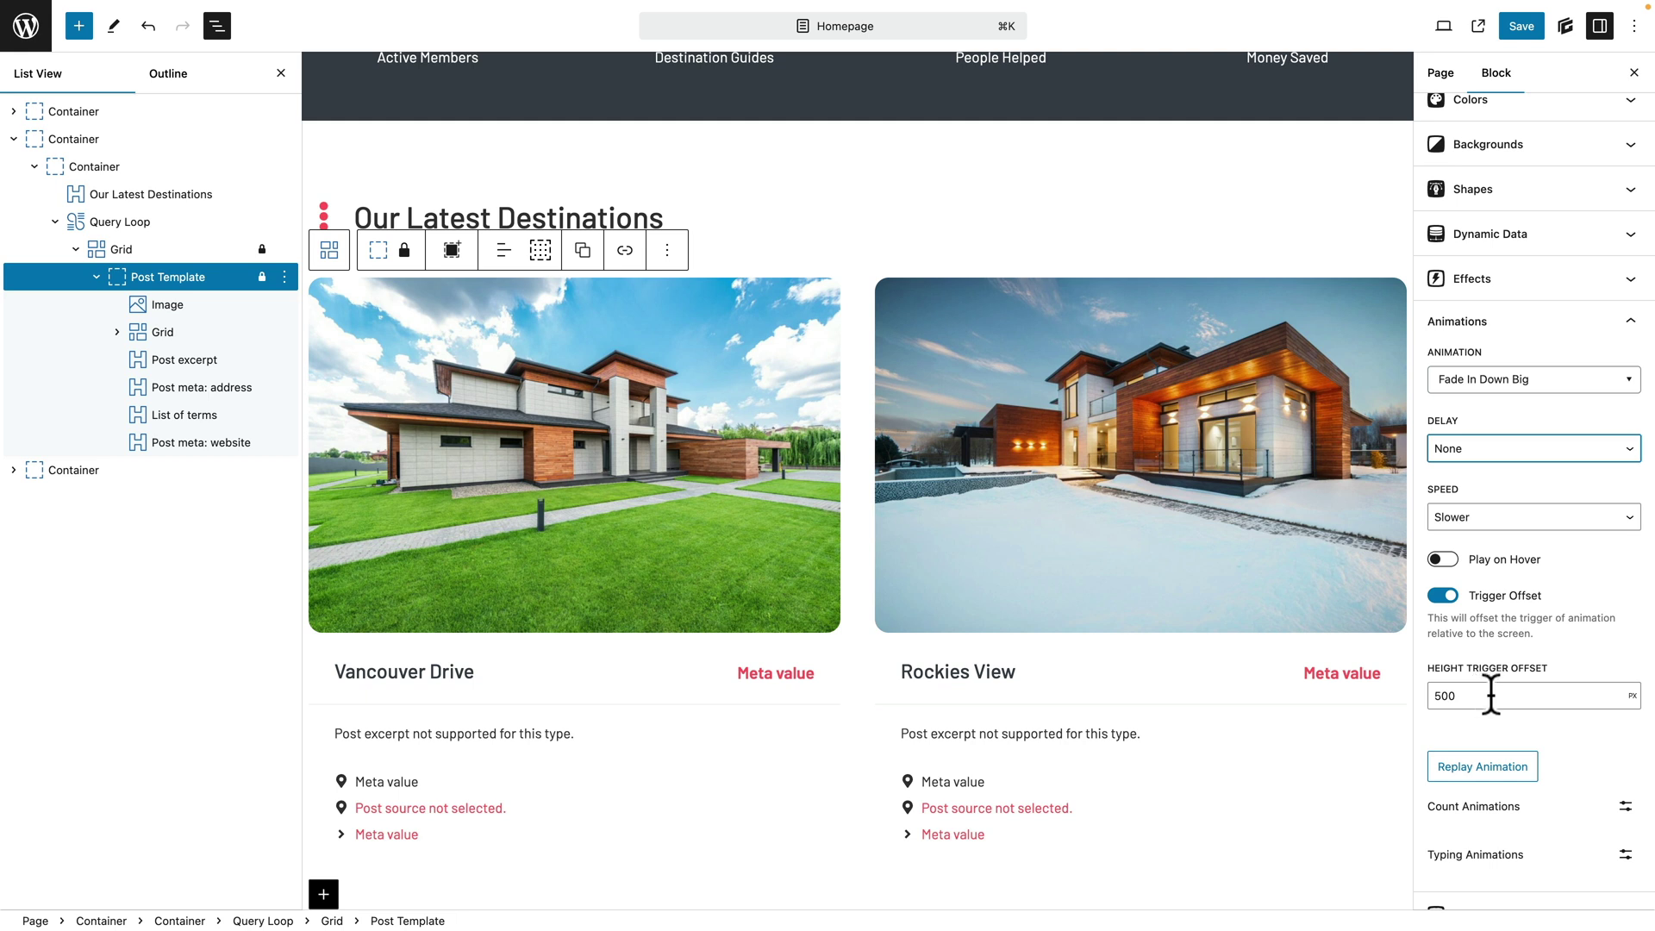
scroll(1548, 690, "down", 2)
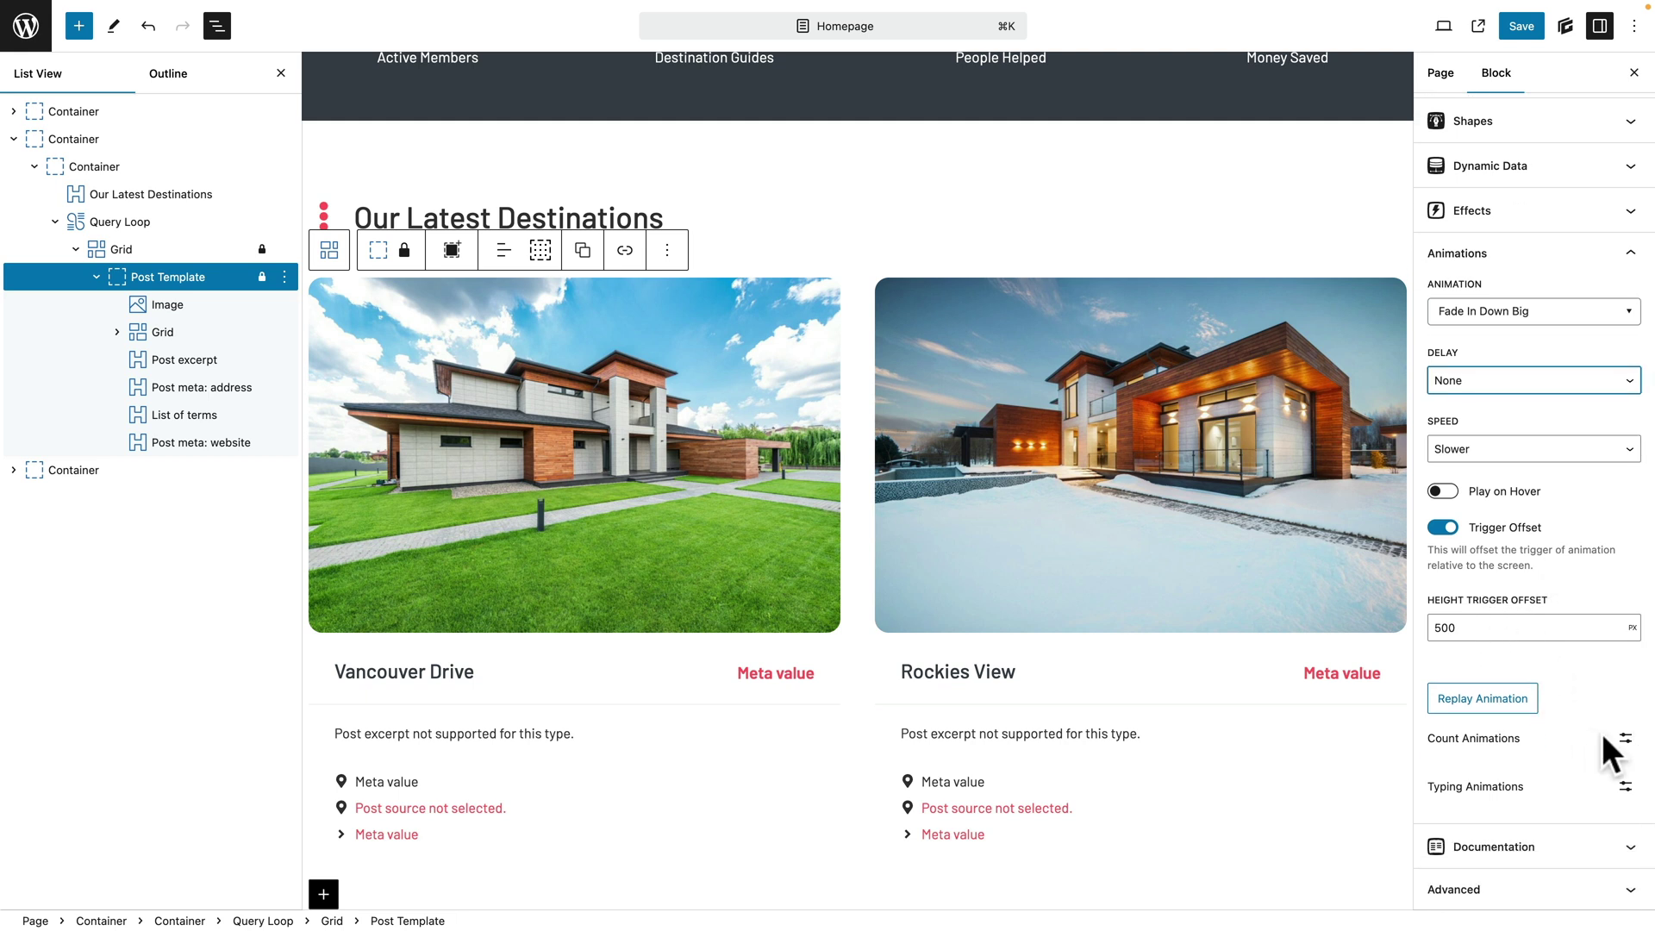
left_click(1625, 738)
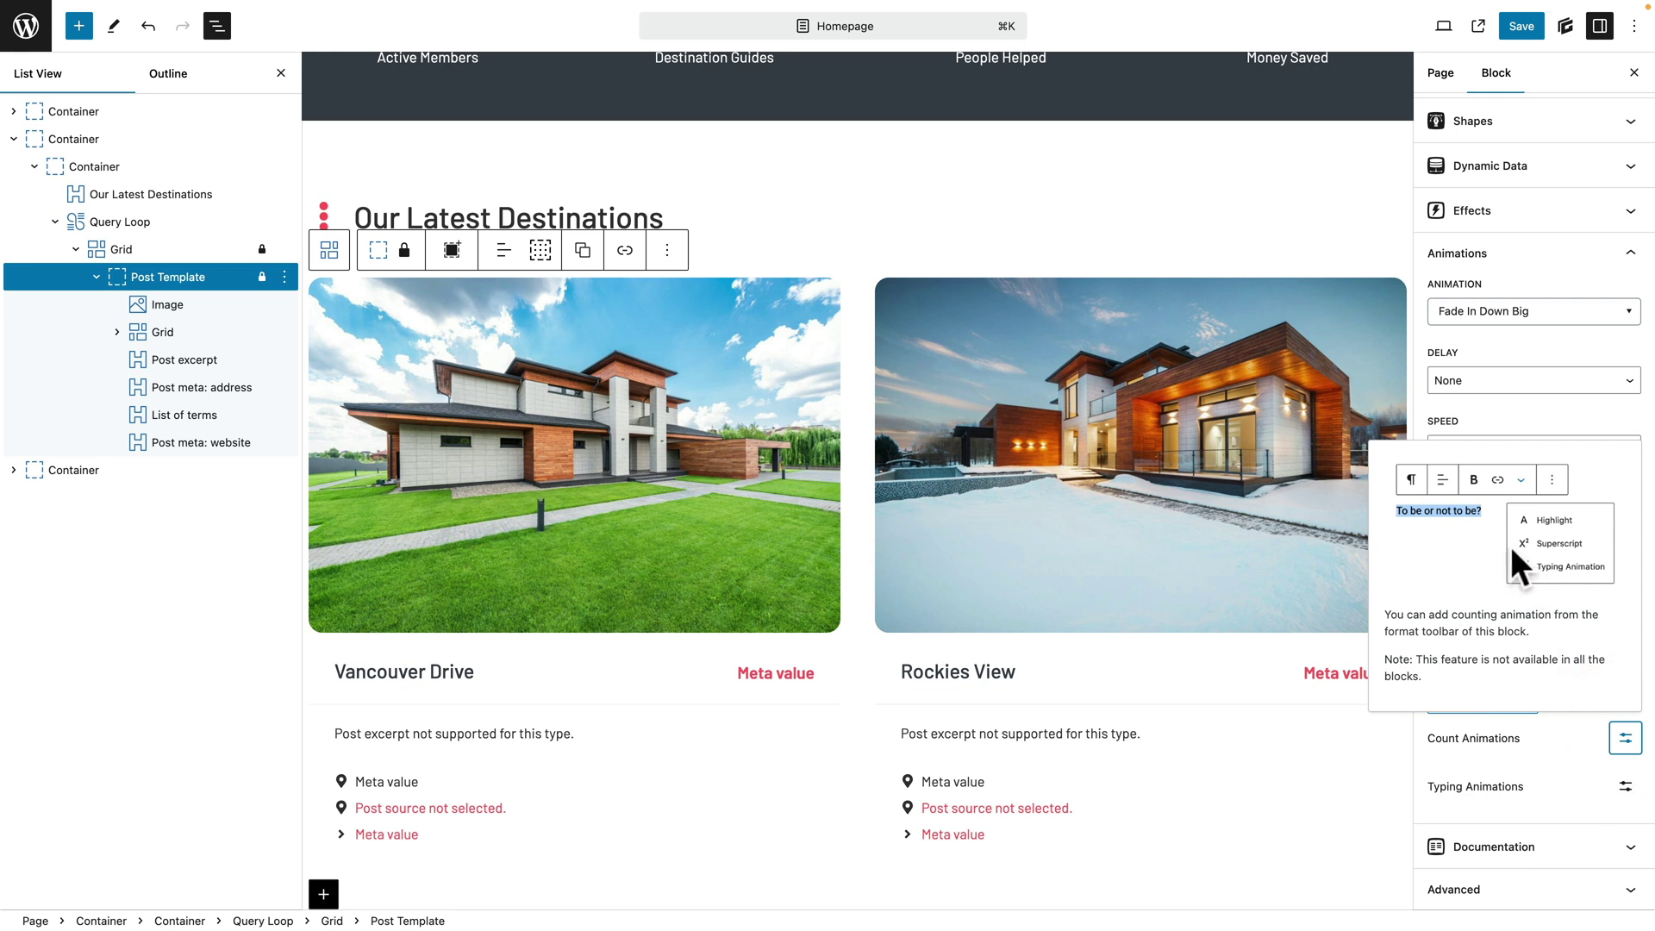
left_click(1501, 733)
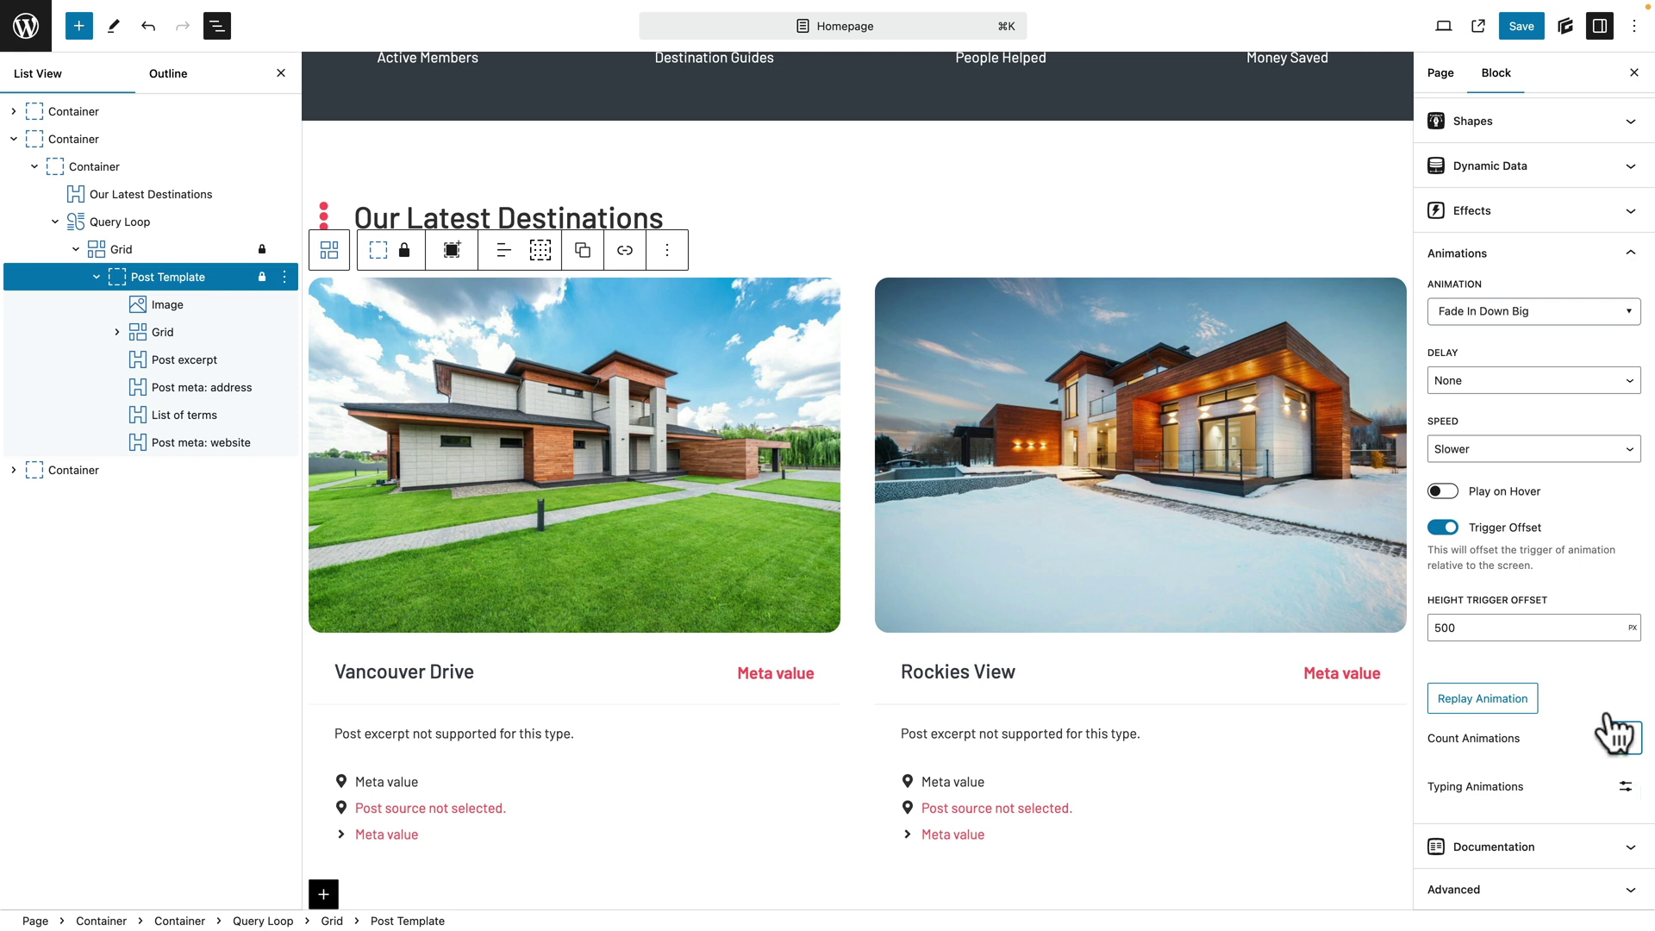
scroll(1569, 549, "up", 2)
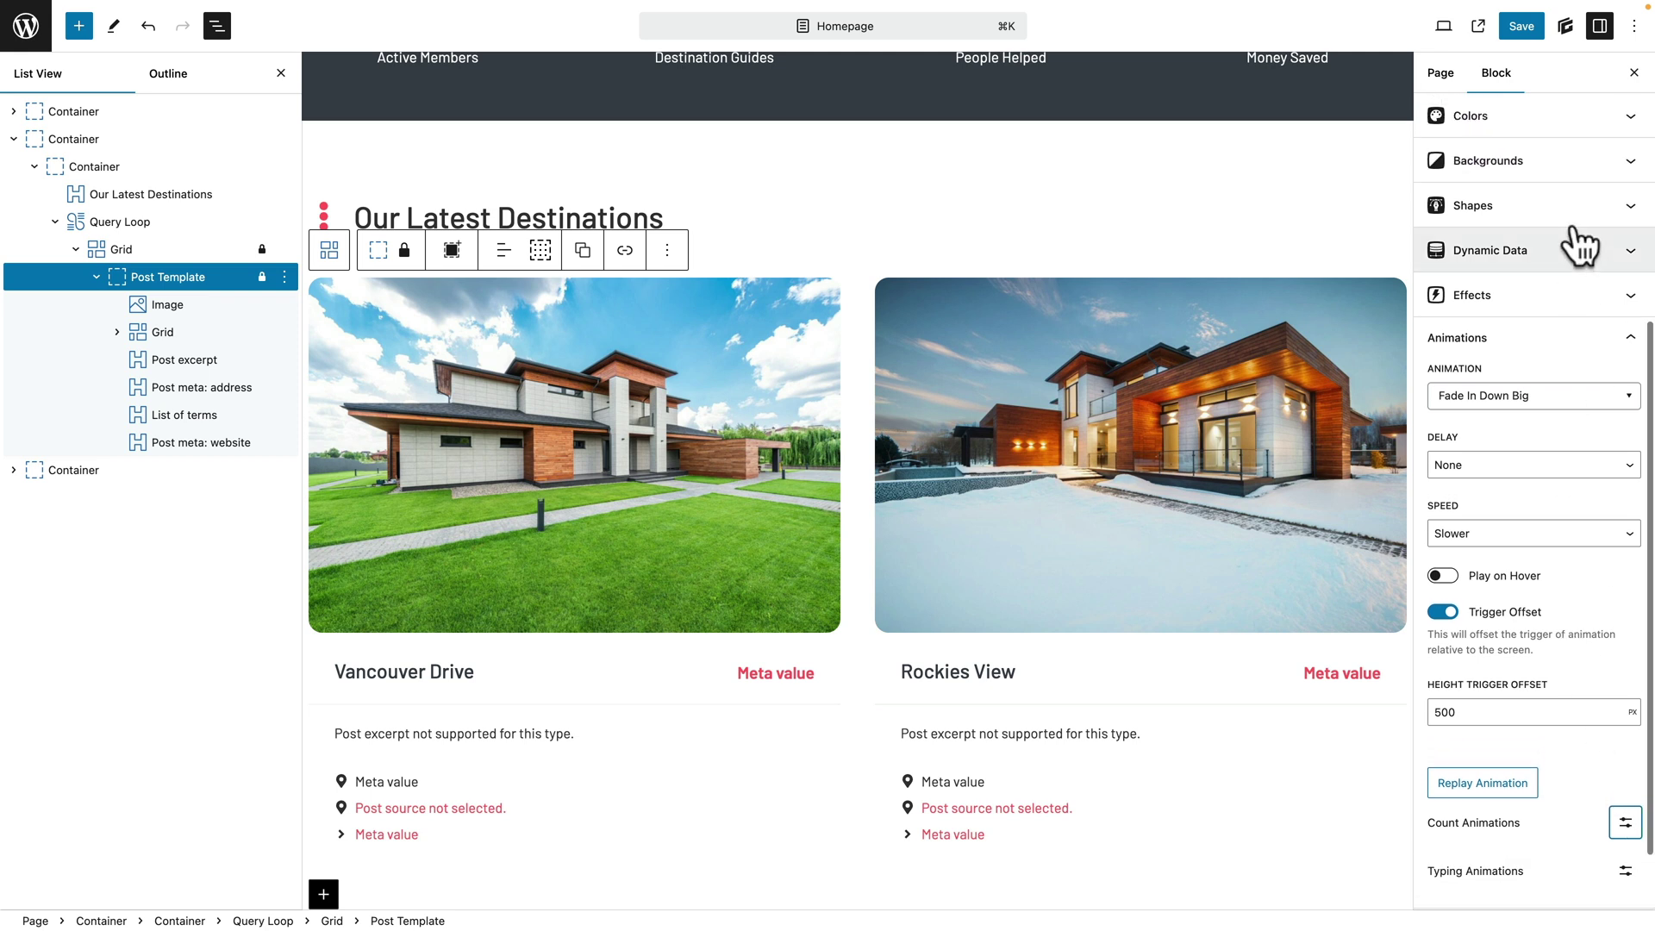
left_click(1522, 28)
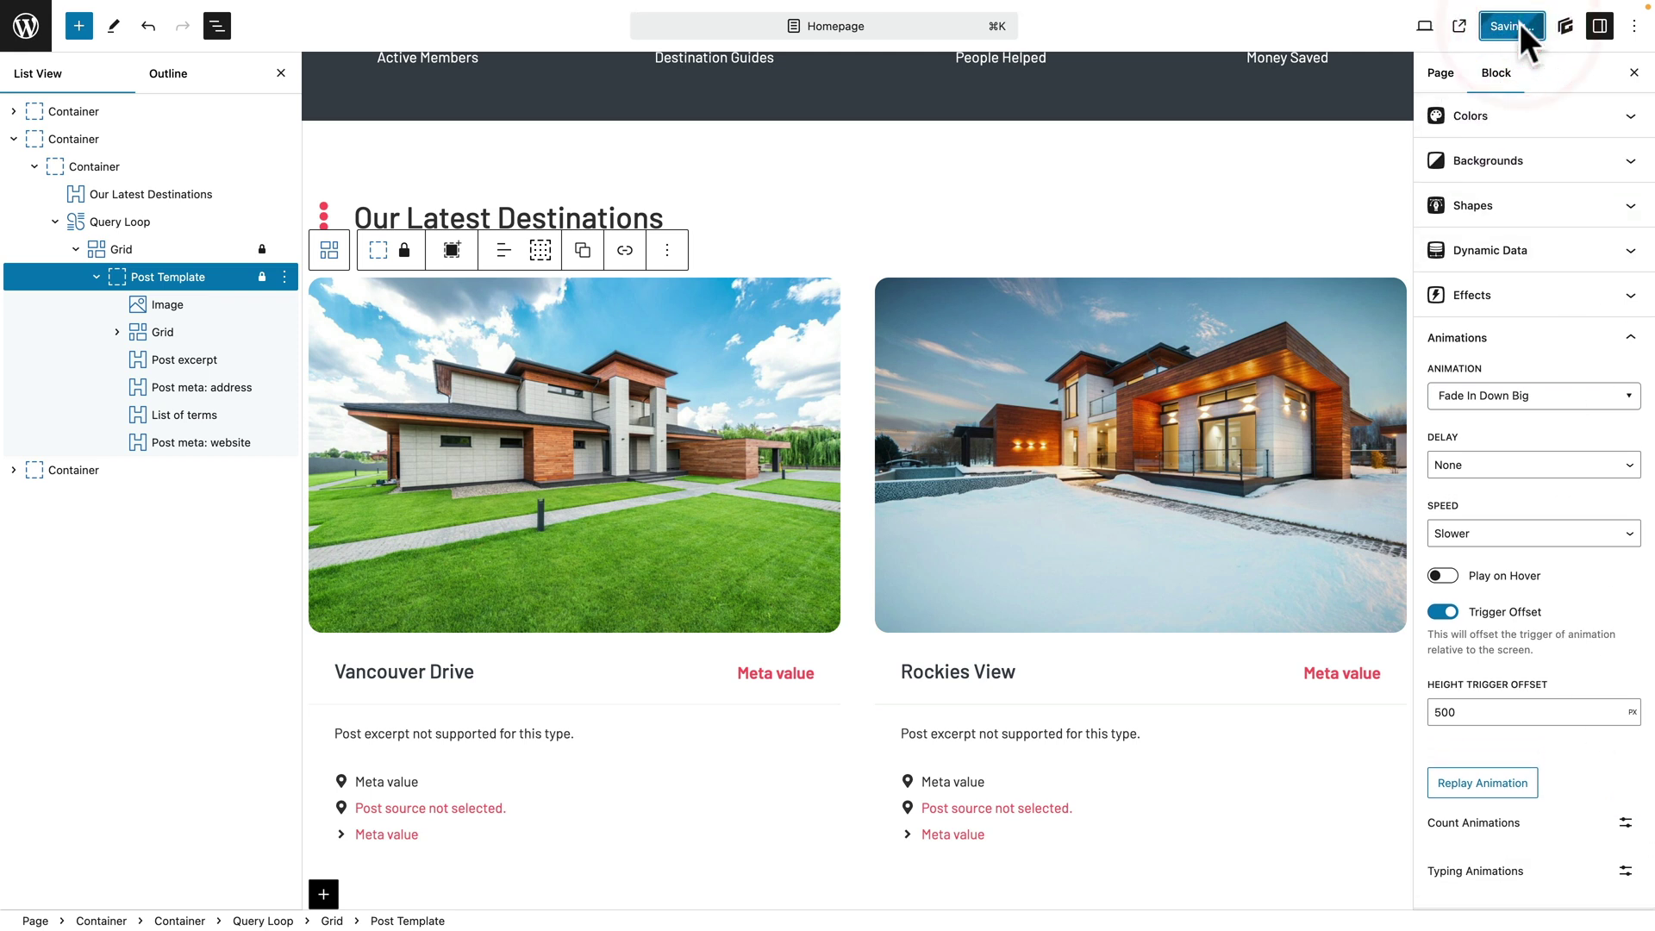
View the live homepage and scroll through to watch the destination cards fade in.
left_click(1477, 26)
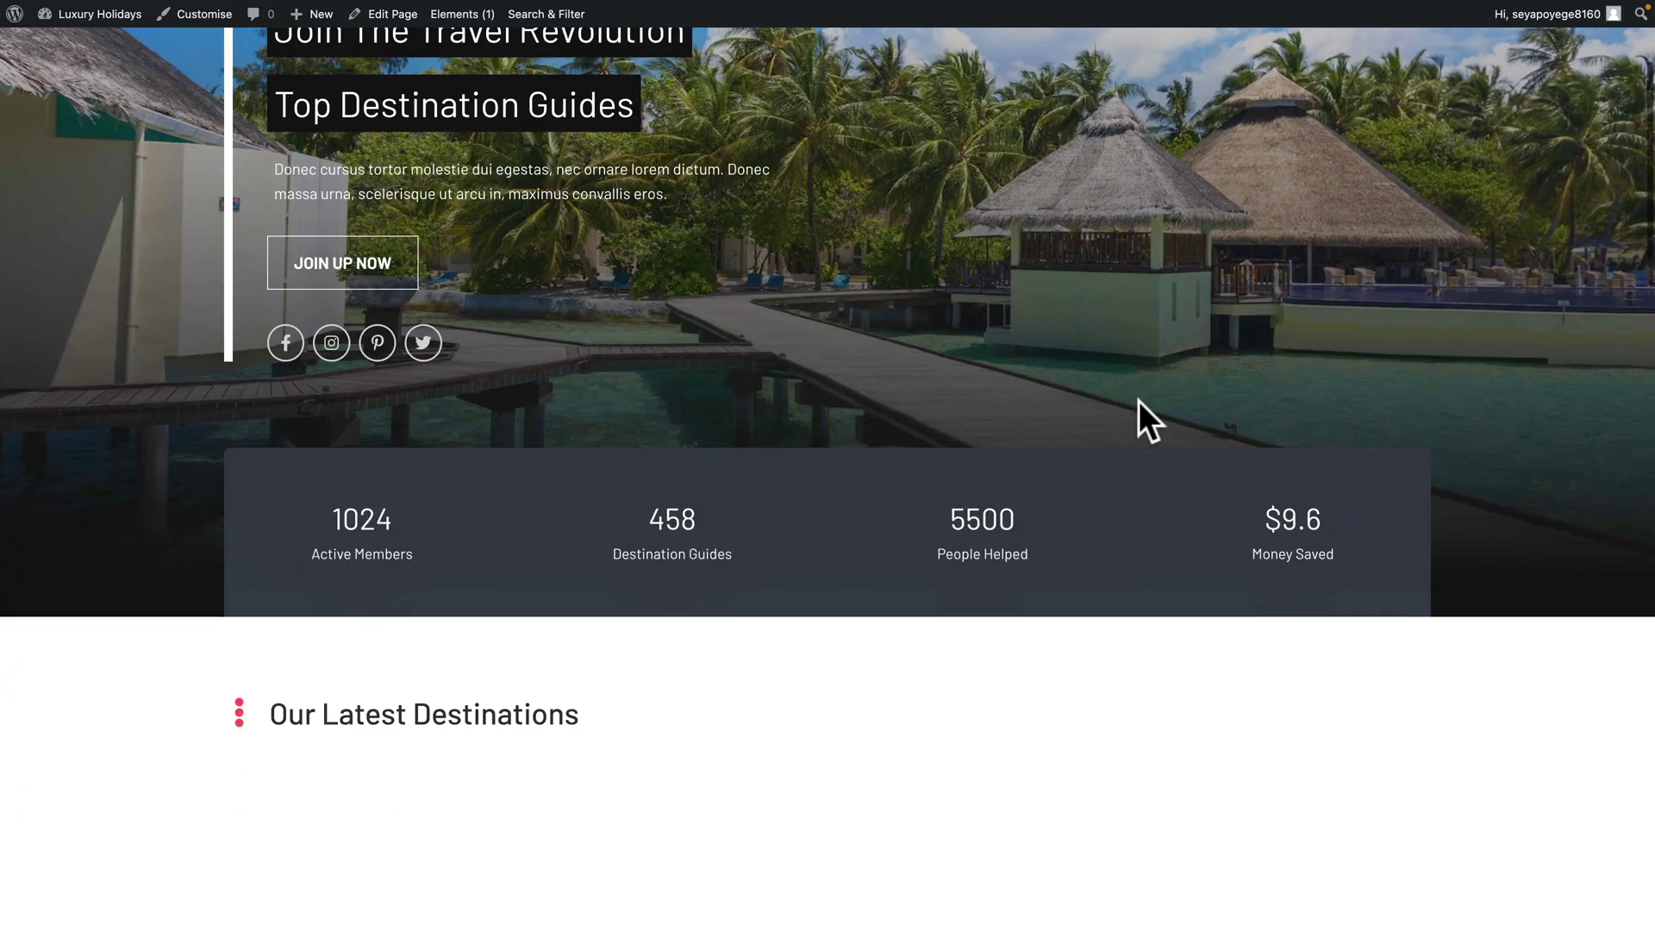
scroll(1140, 401, "down", 5)
scroll(1140, 401, "down", 1)
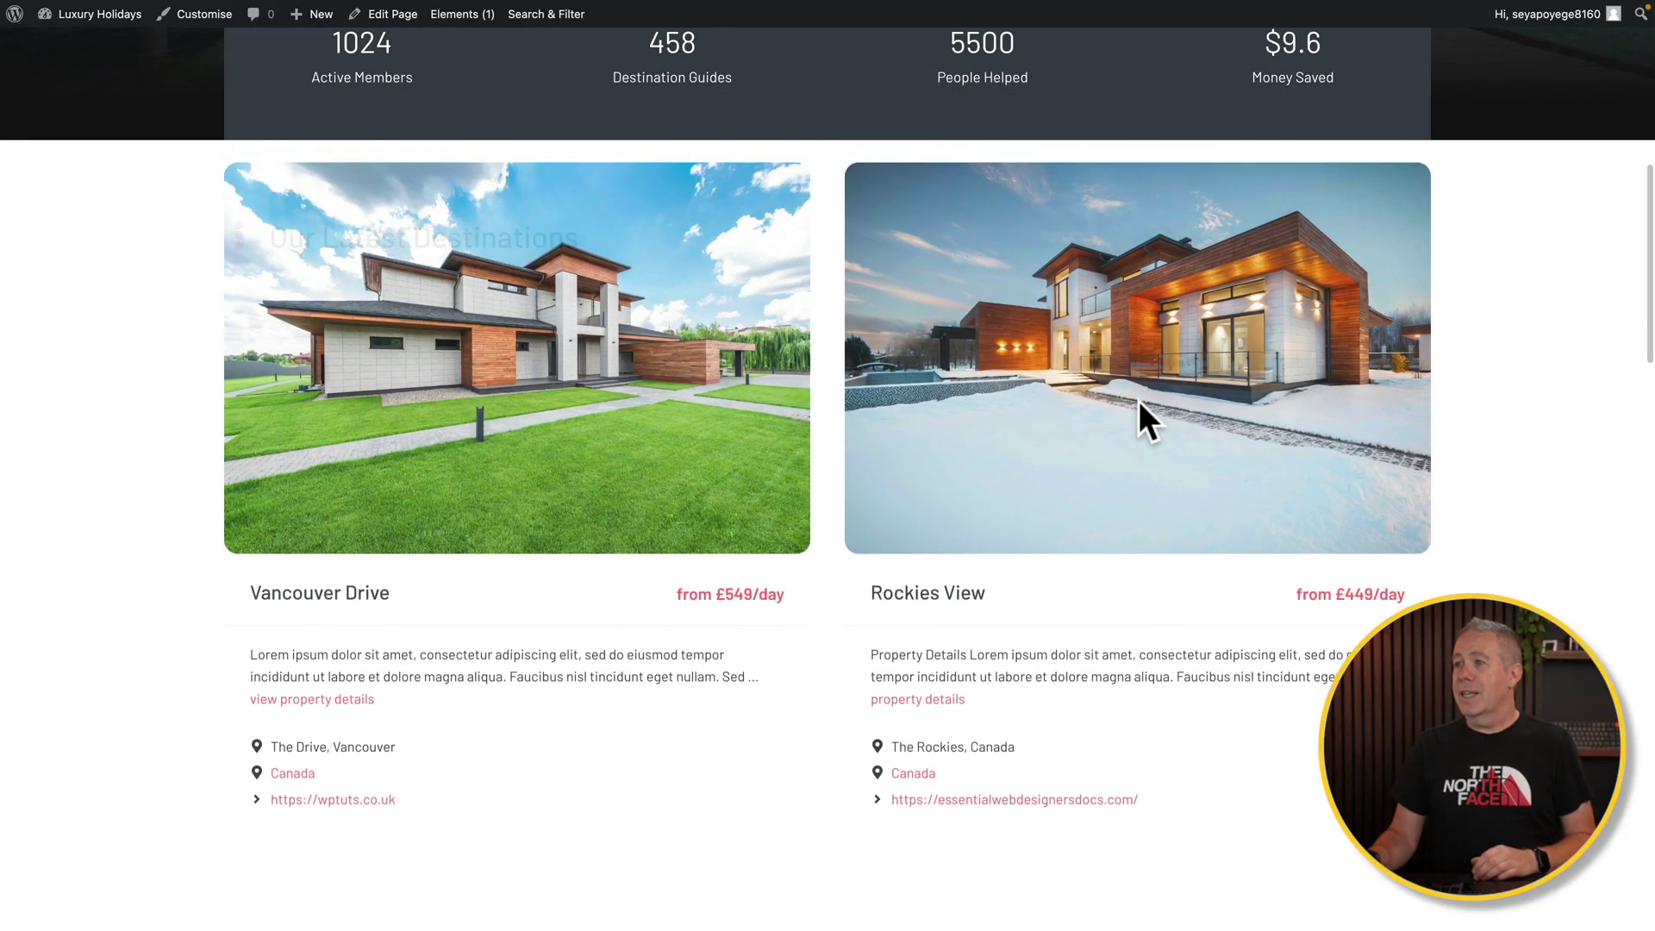
scroll(1142, 407, "down", 6)
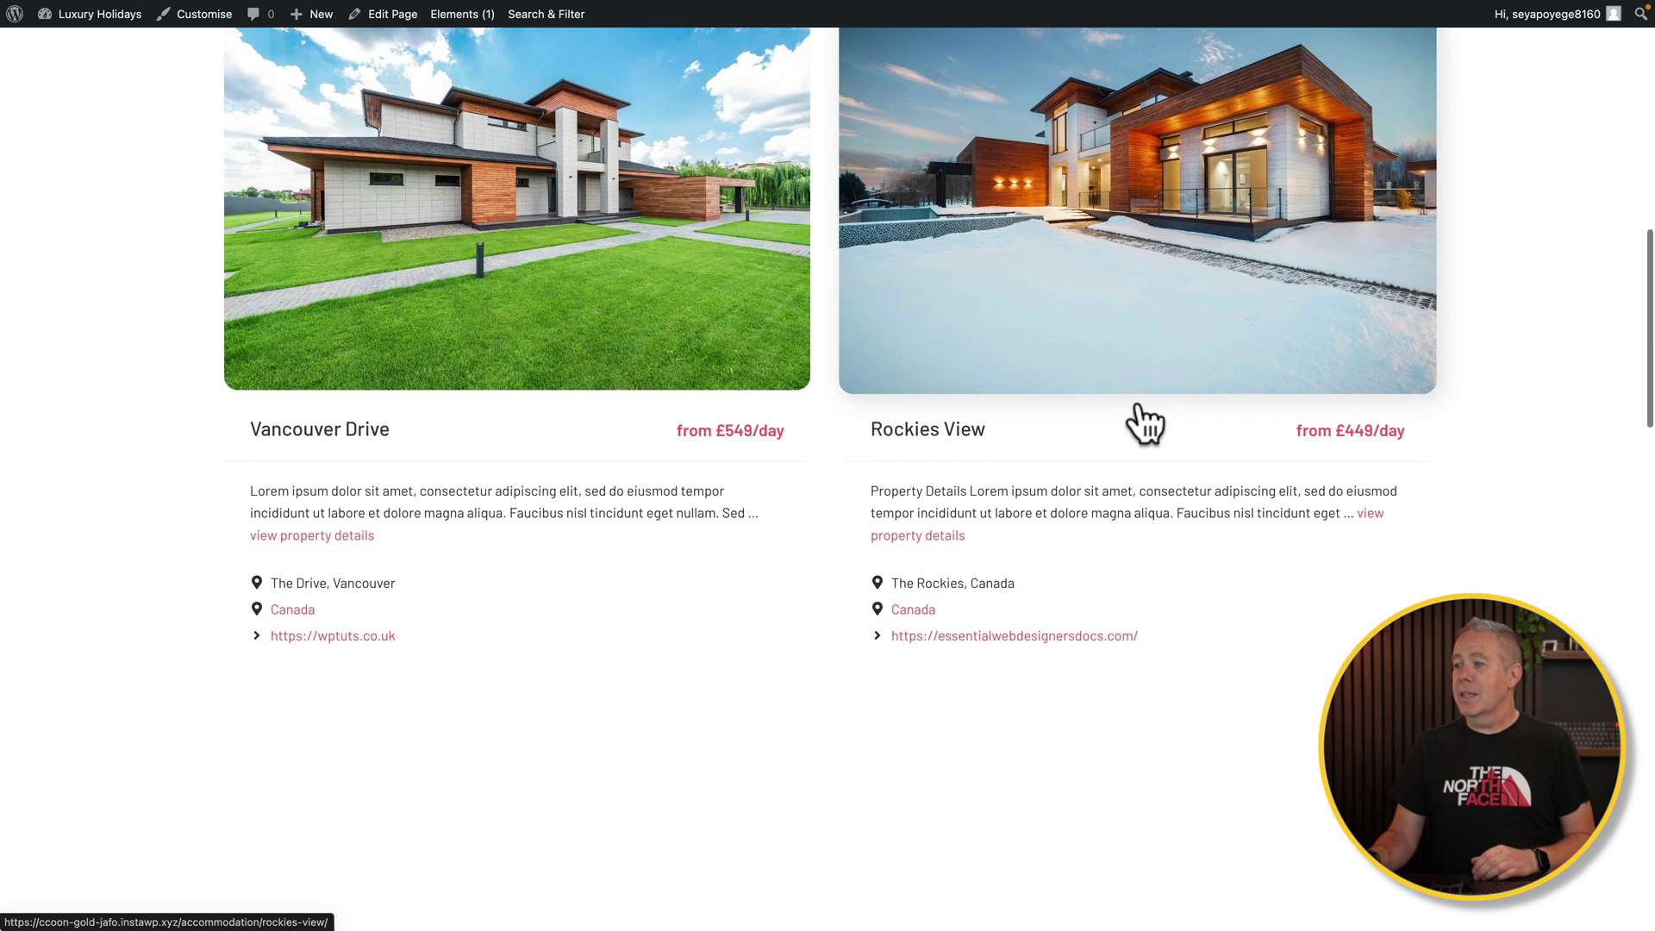
scroll(1140, 403, "down", 2)
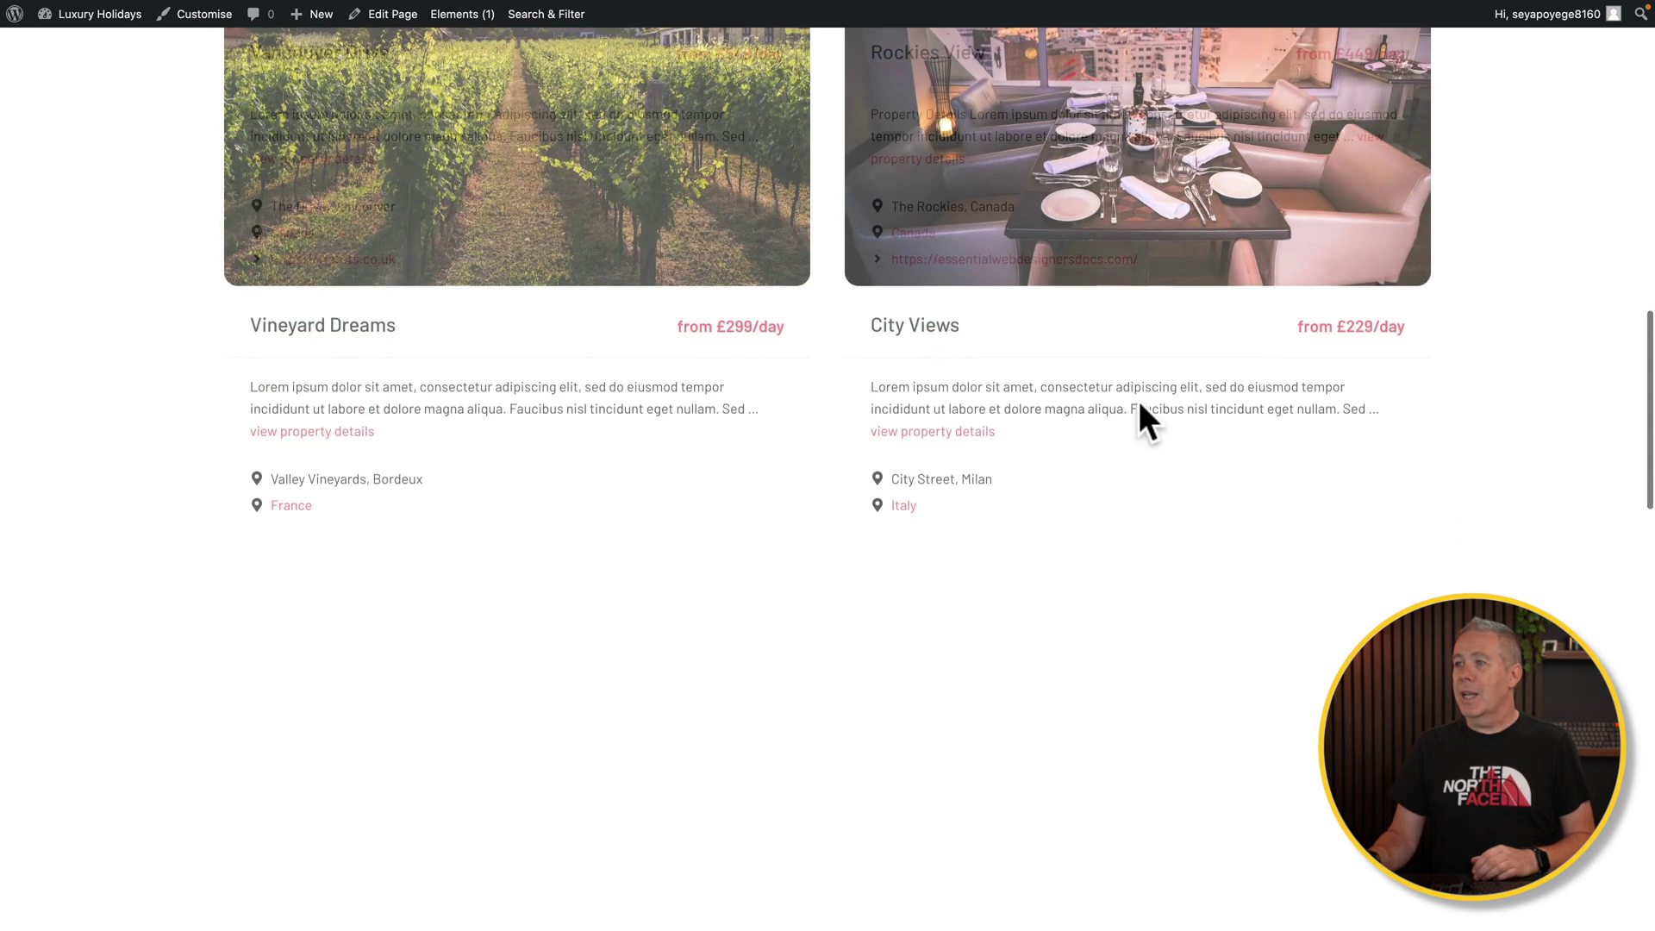
scroll(1140, 403, "up", 1)
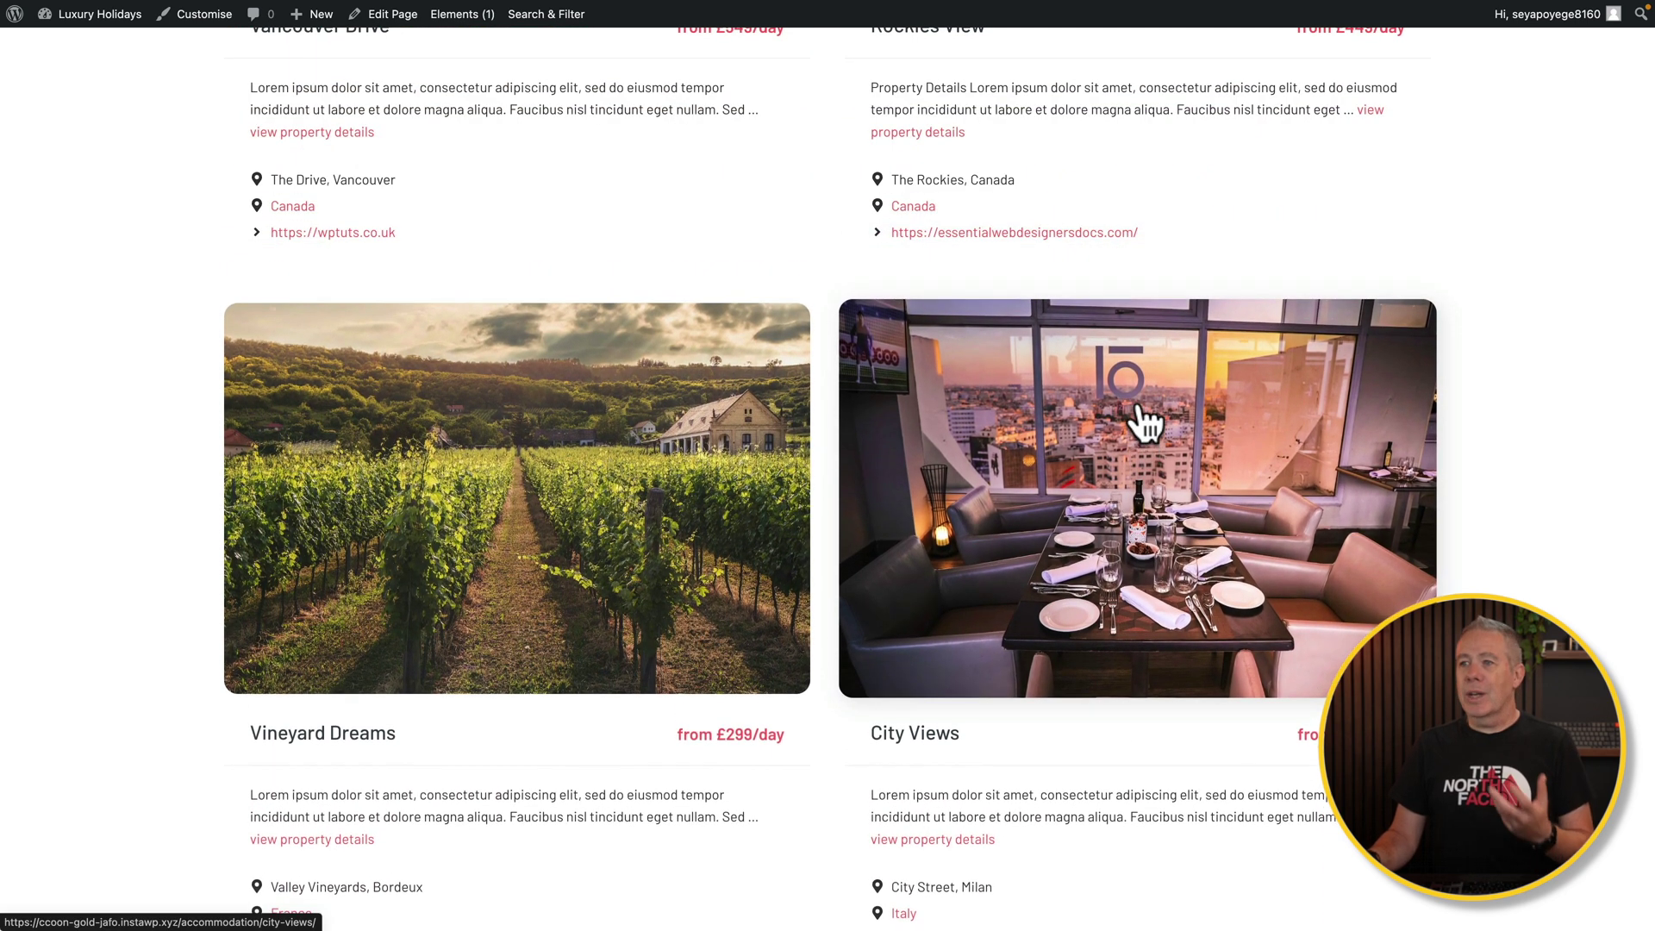
scroll(1139, 402, "down", 7)
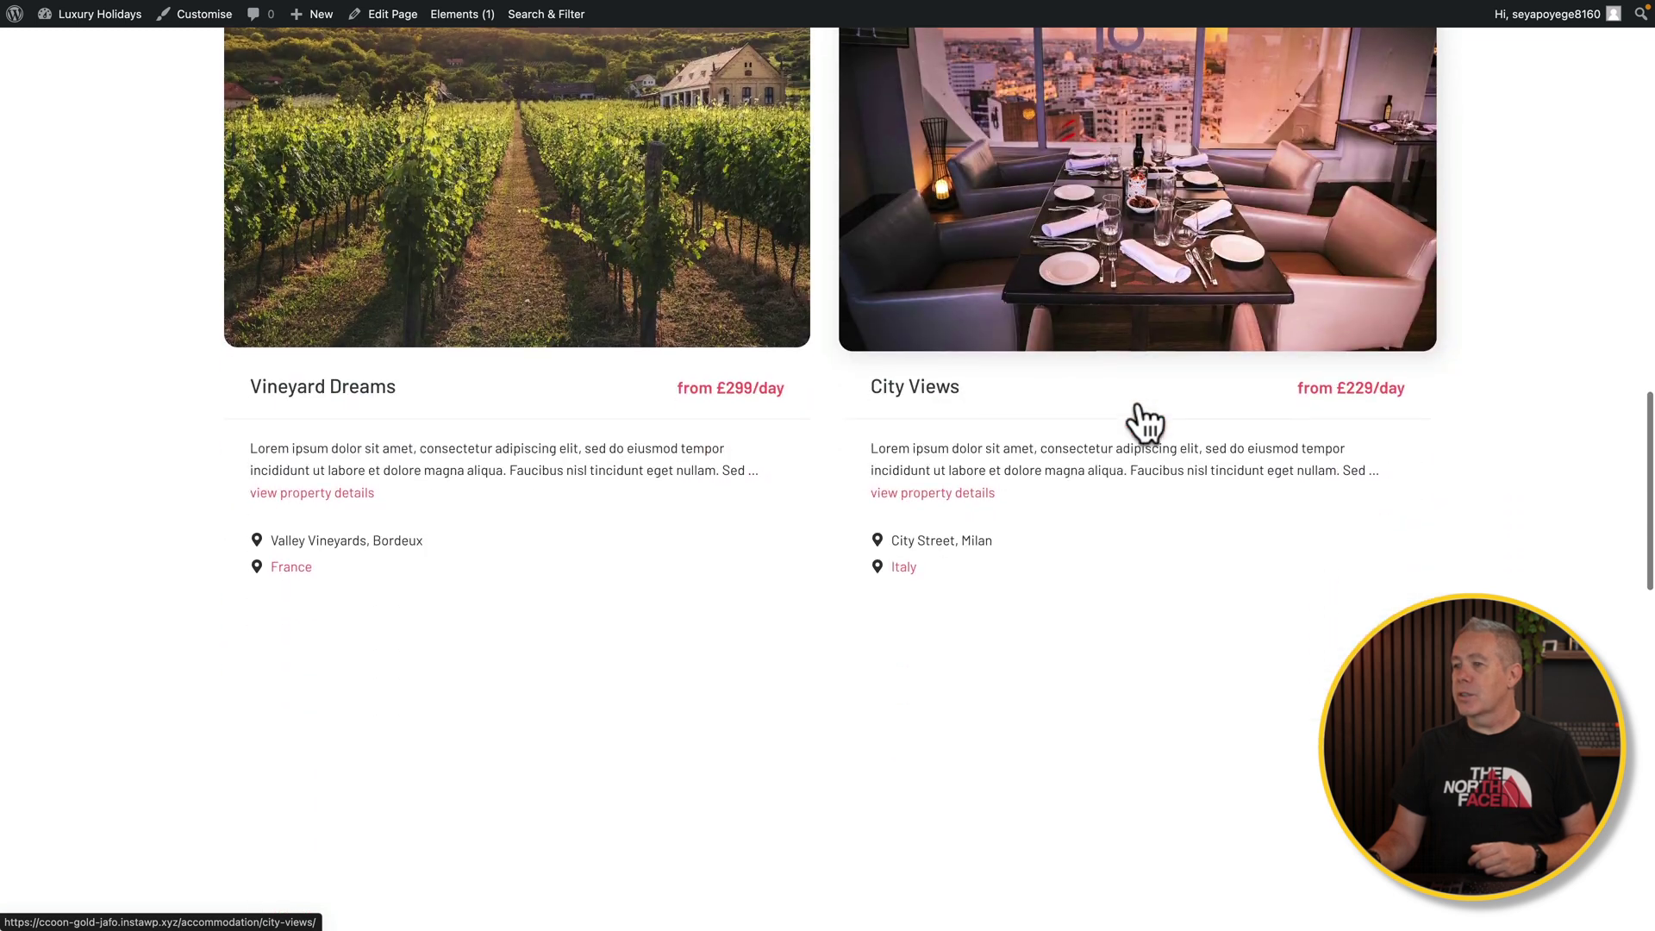
scroll(1140, 403, "down", 1)
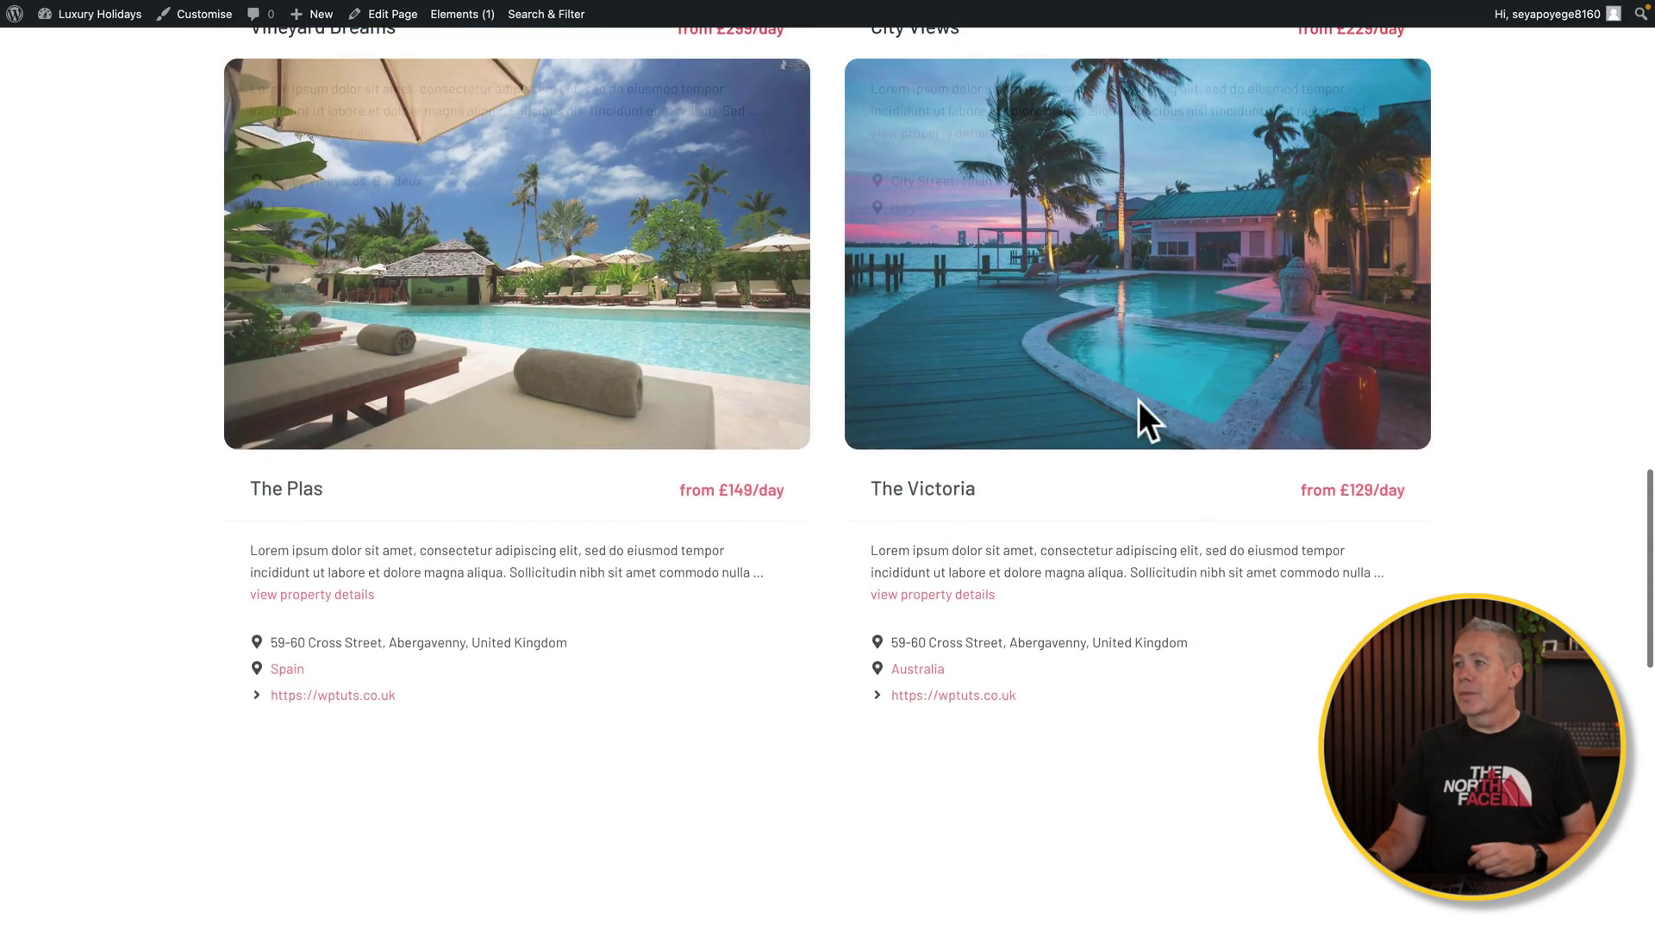
scroll(1140, 405, "down", 9)
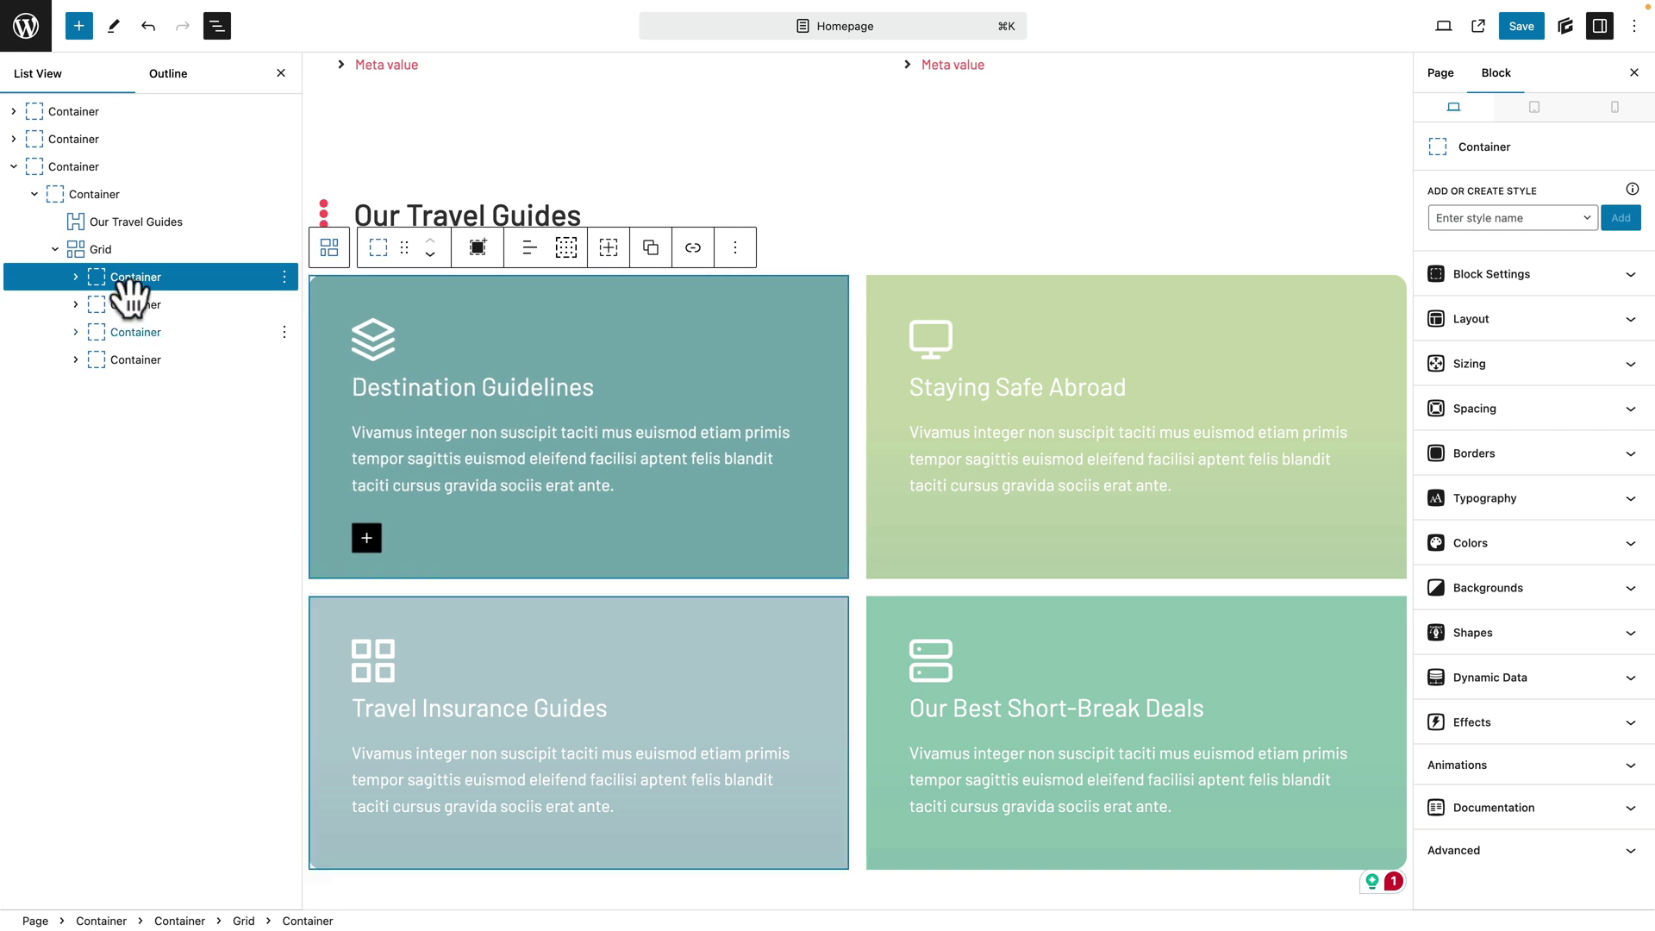
Give the first travel guide box a Fade In animation.
left_click(1519, 764)
left_click(1520, 699)
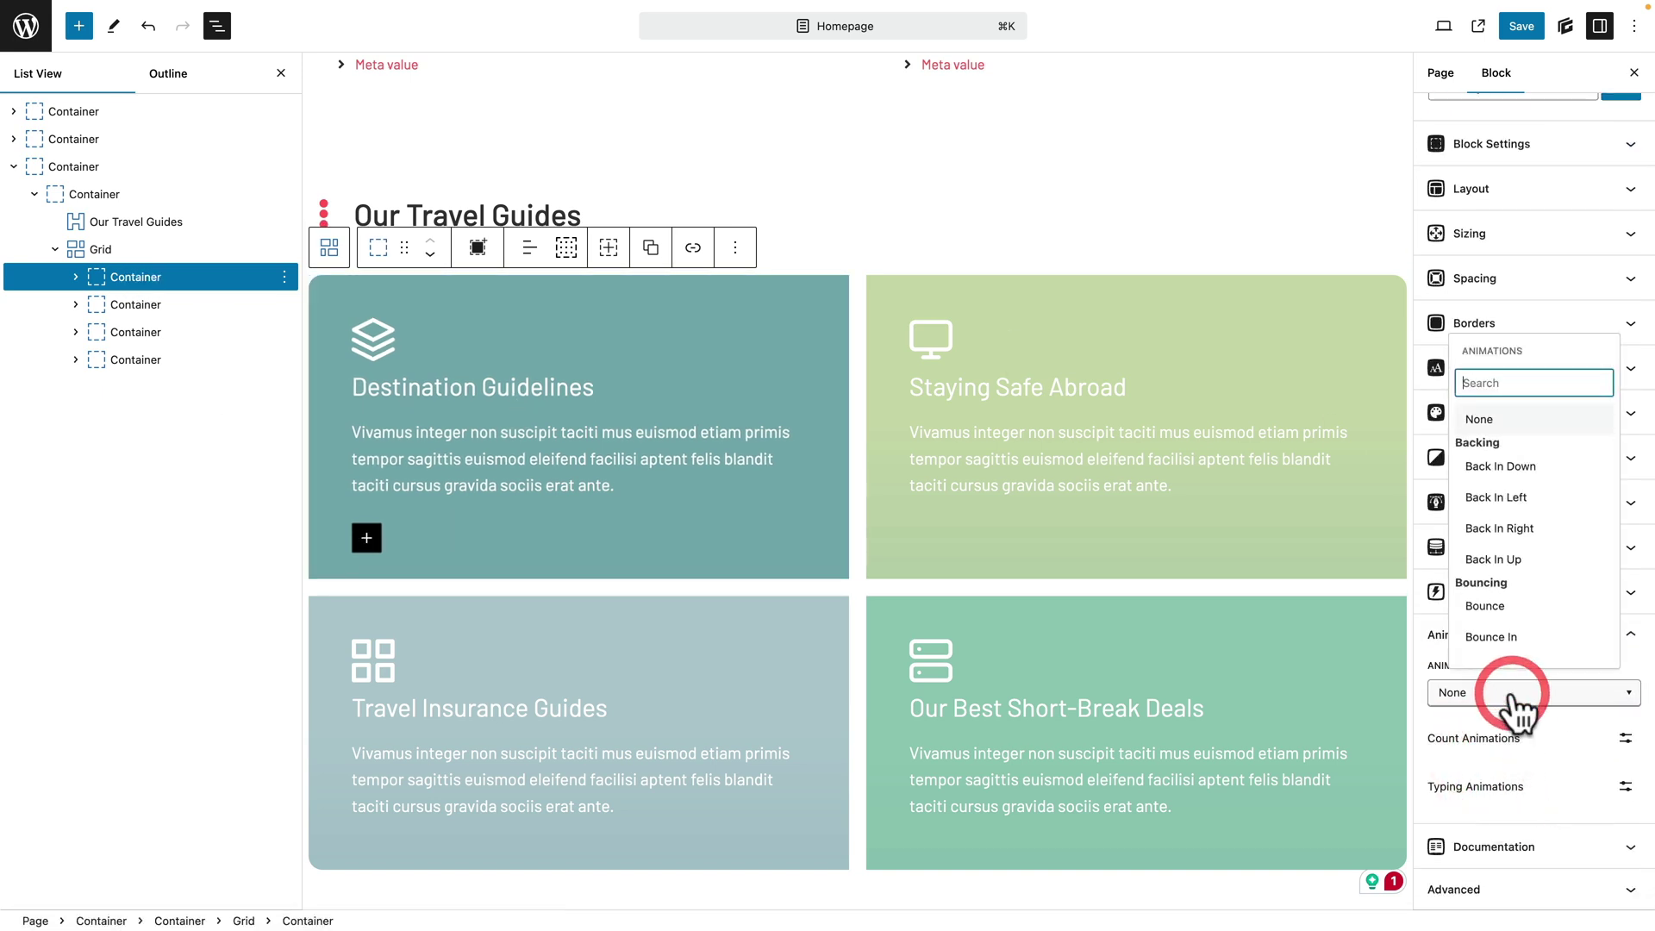
type("fafe")
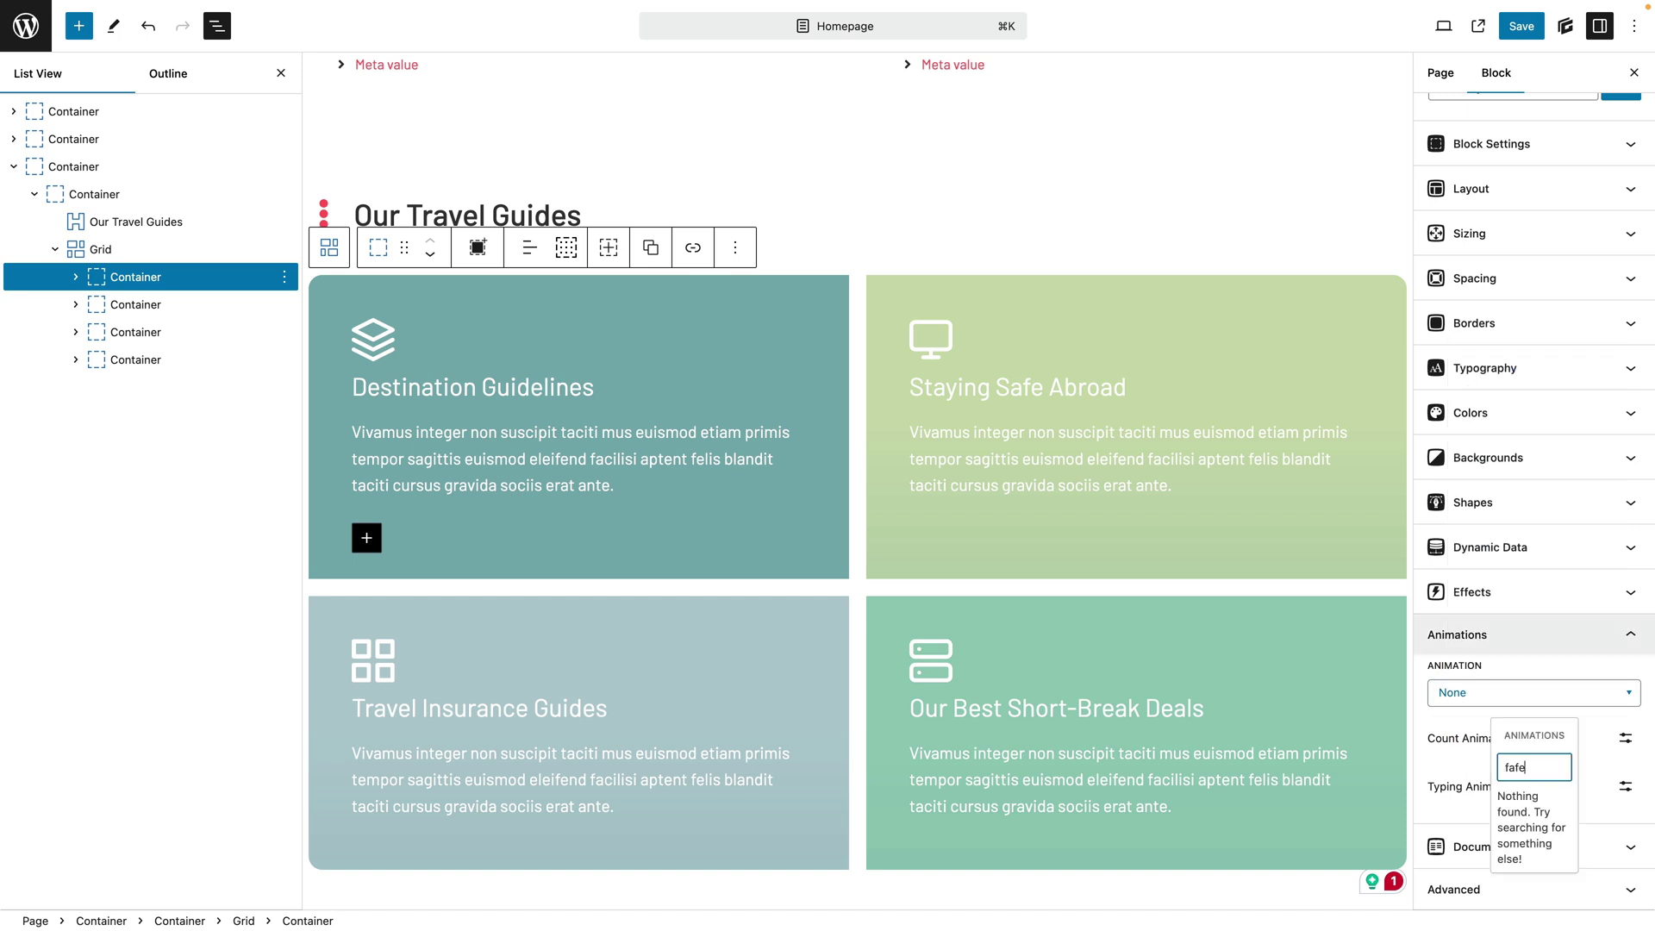
key("BackSpace")
key("BackSpace")
type("de")
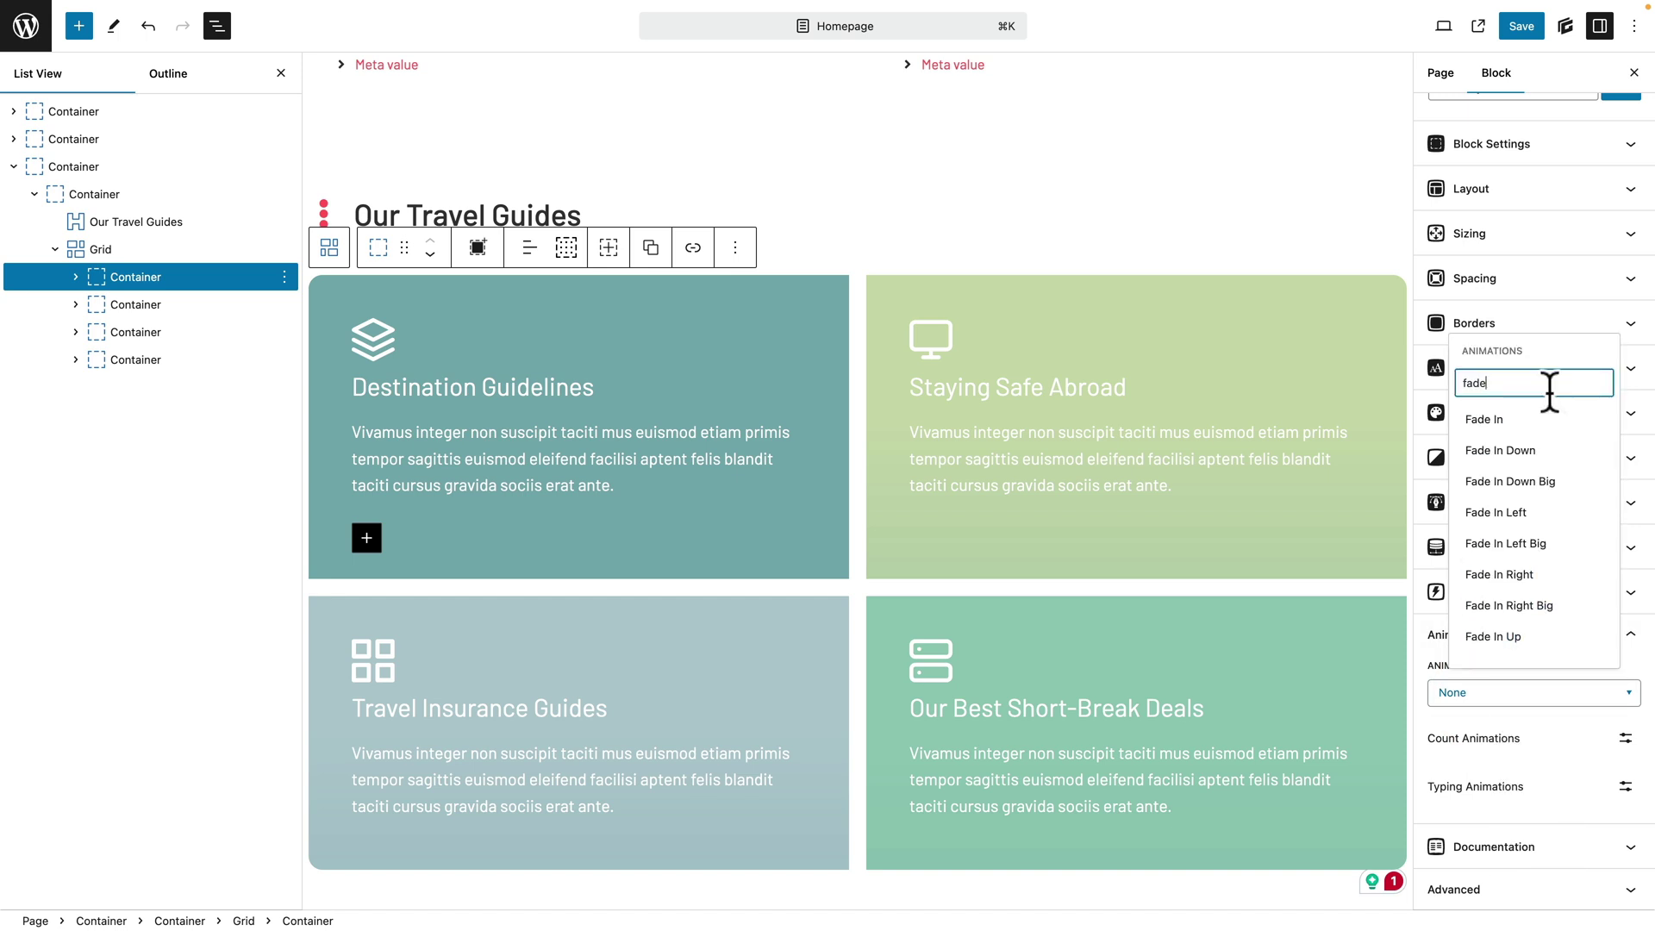
left_click(1485, 420)
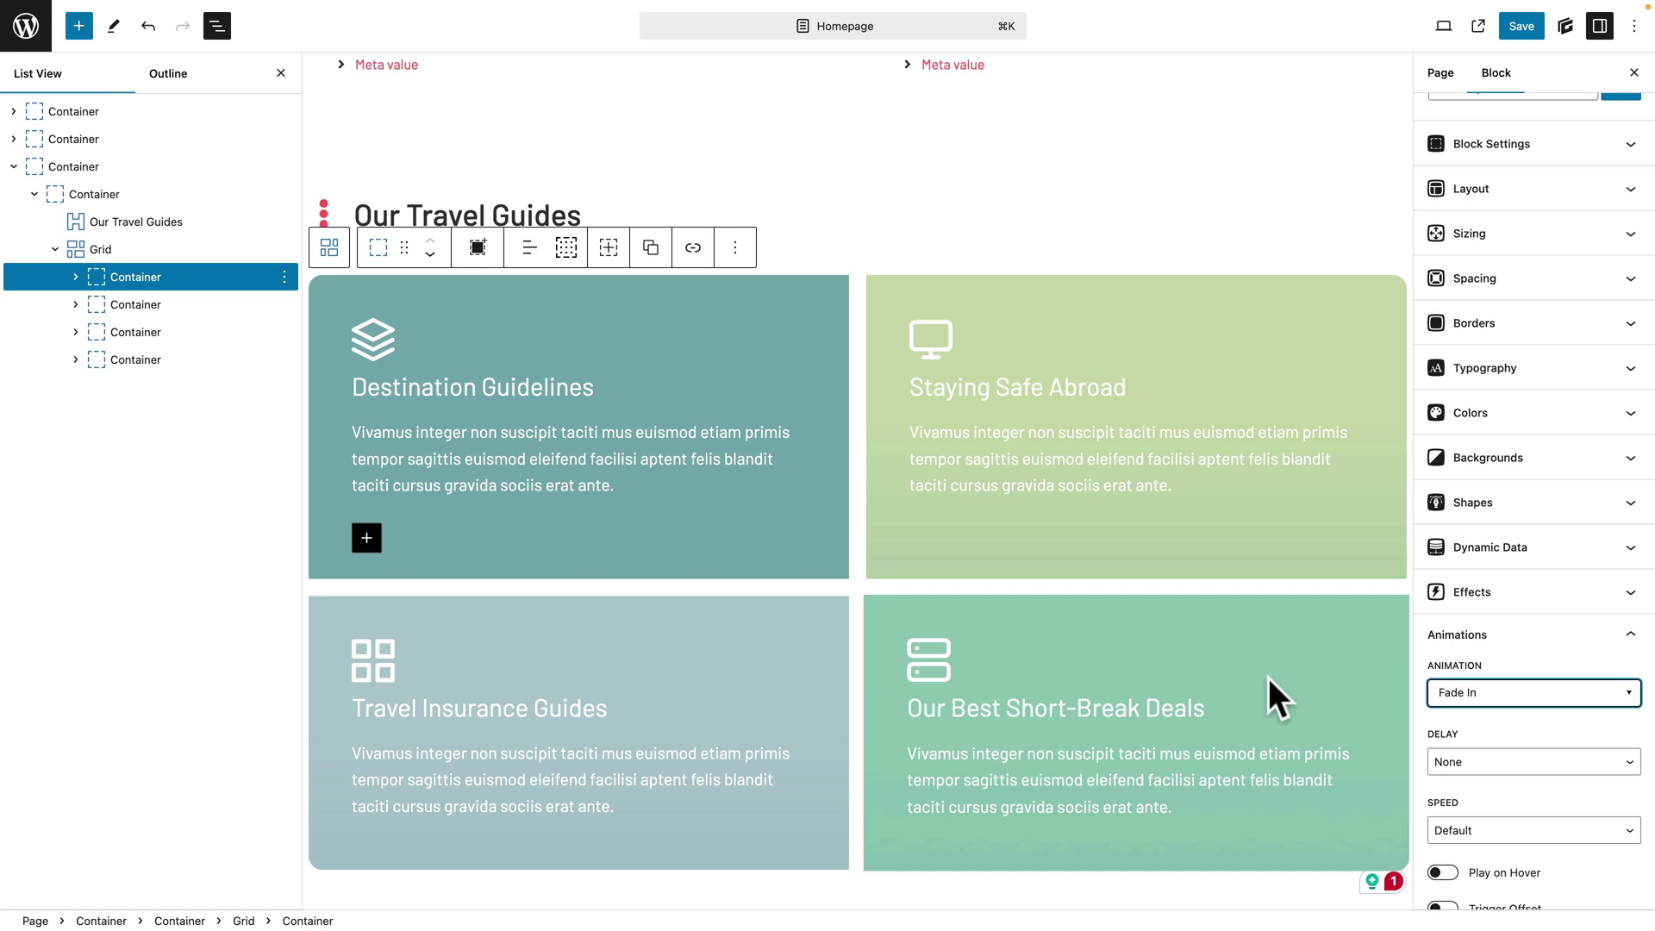
Set the Staying Safe Abroad guide card to Fade In with a 100 ms delay and preview it.
mouse_move(1295, 726)
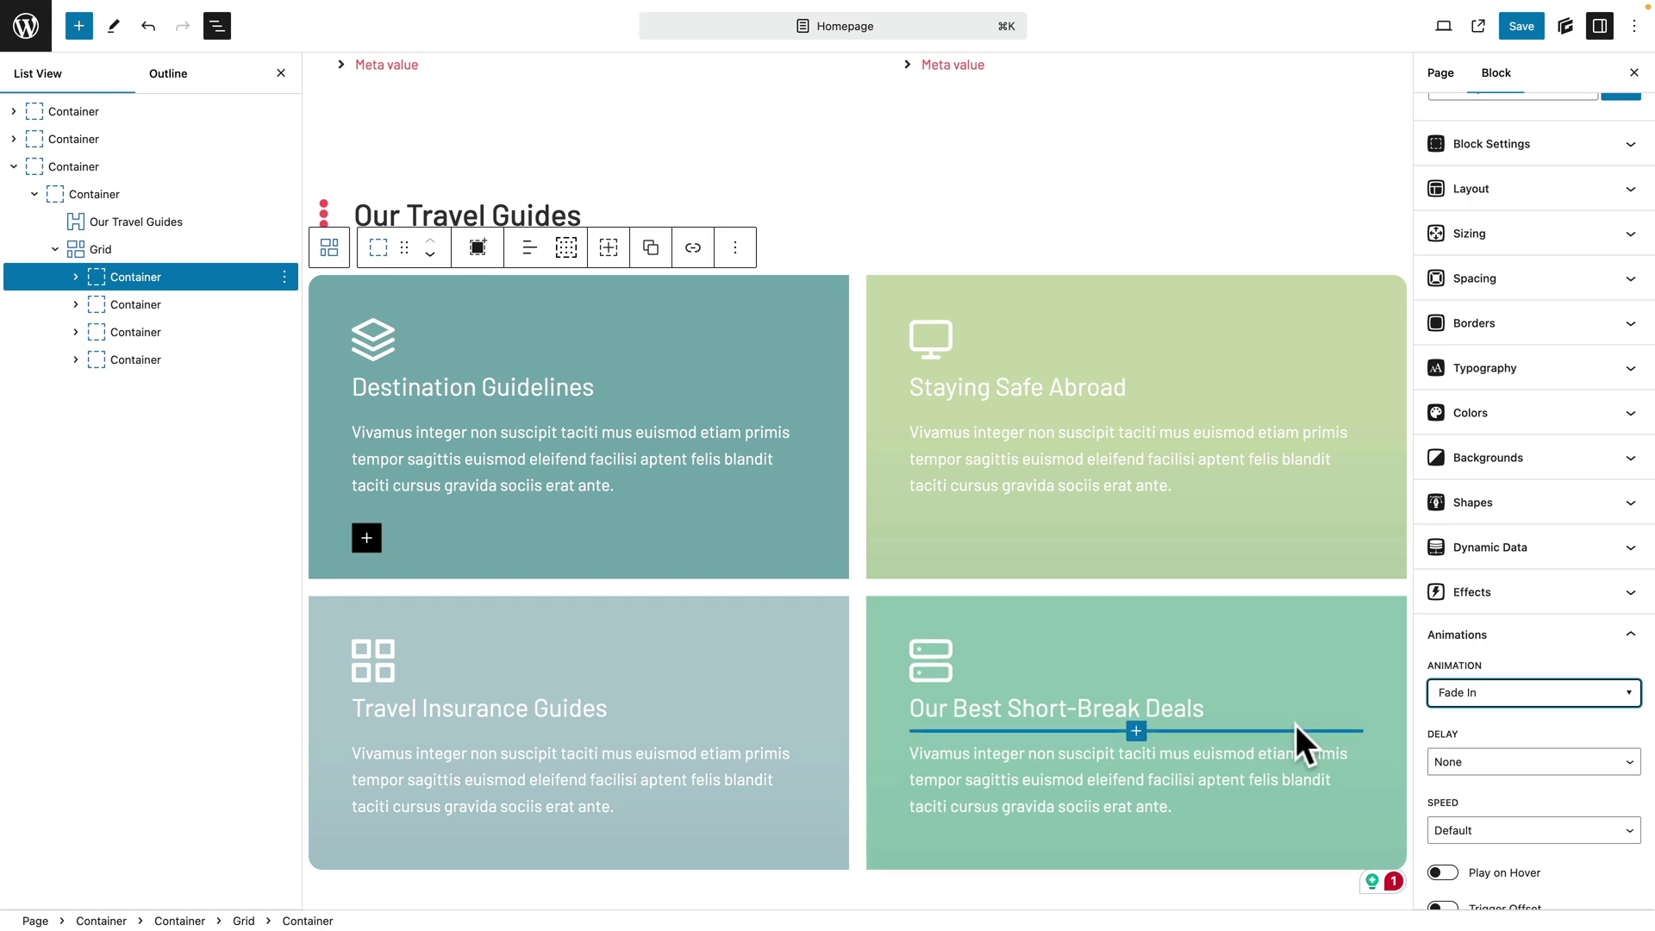
left_click(120, 306)
left_click(1472, 764)
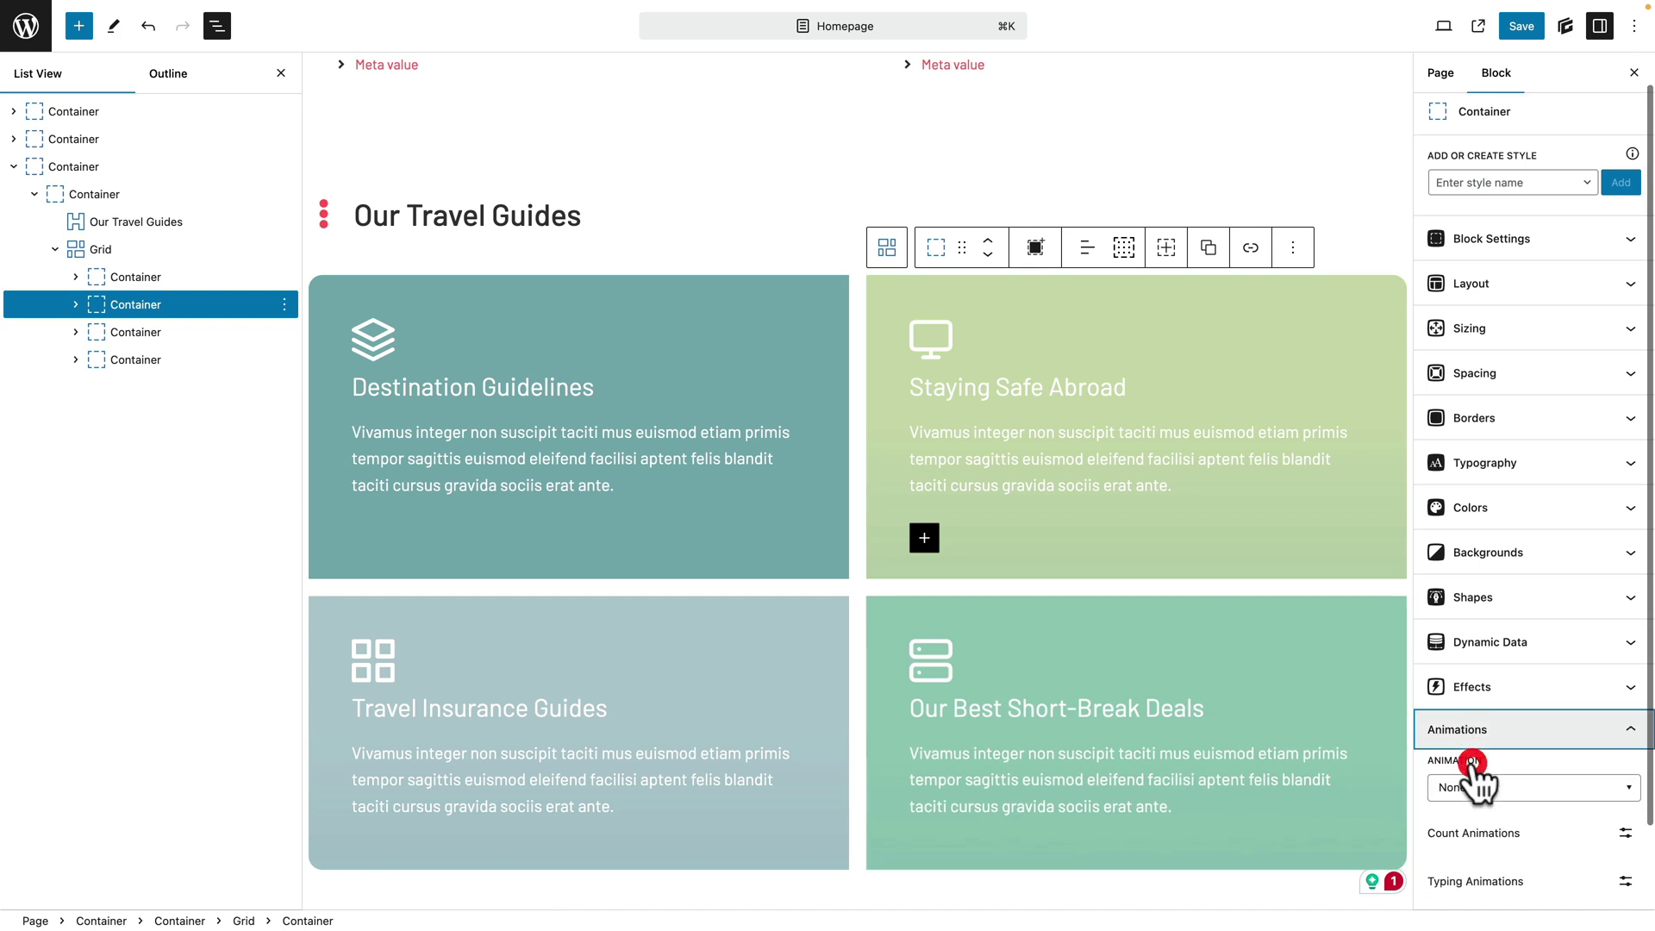
left_click(1477, 692)
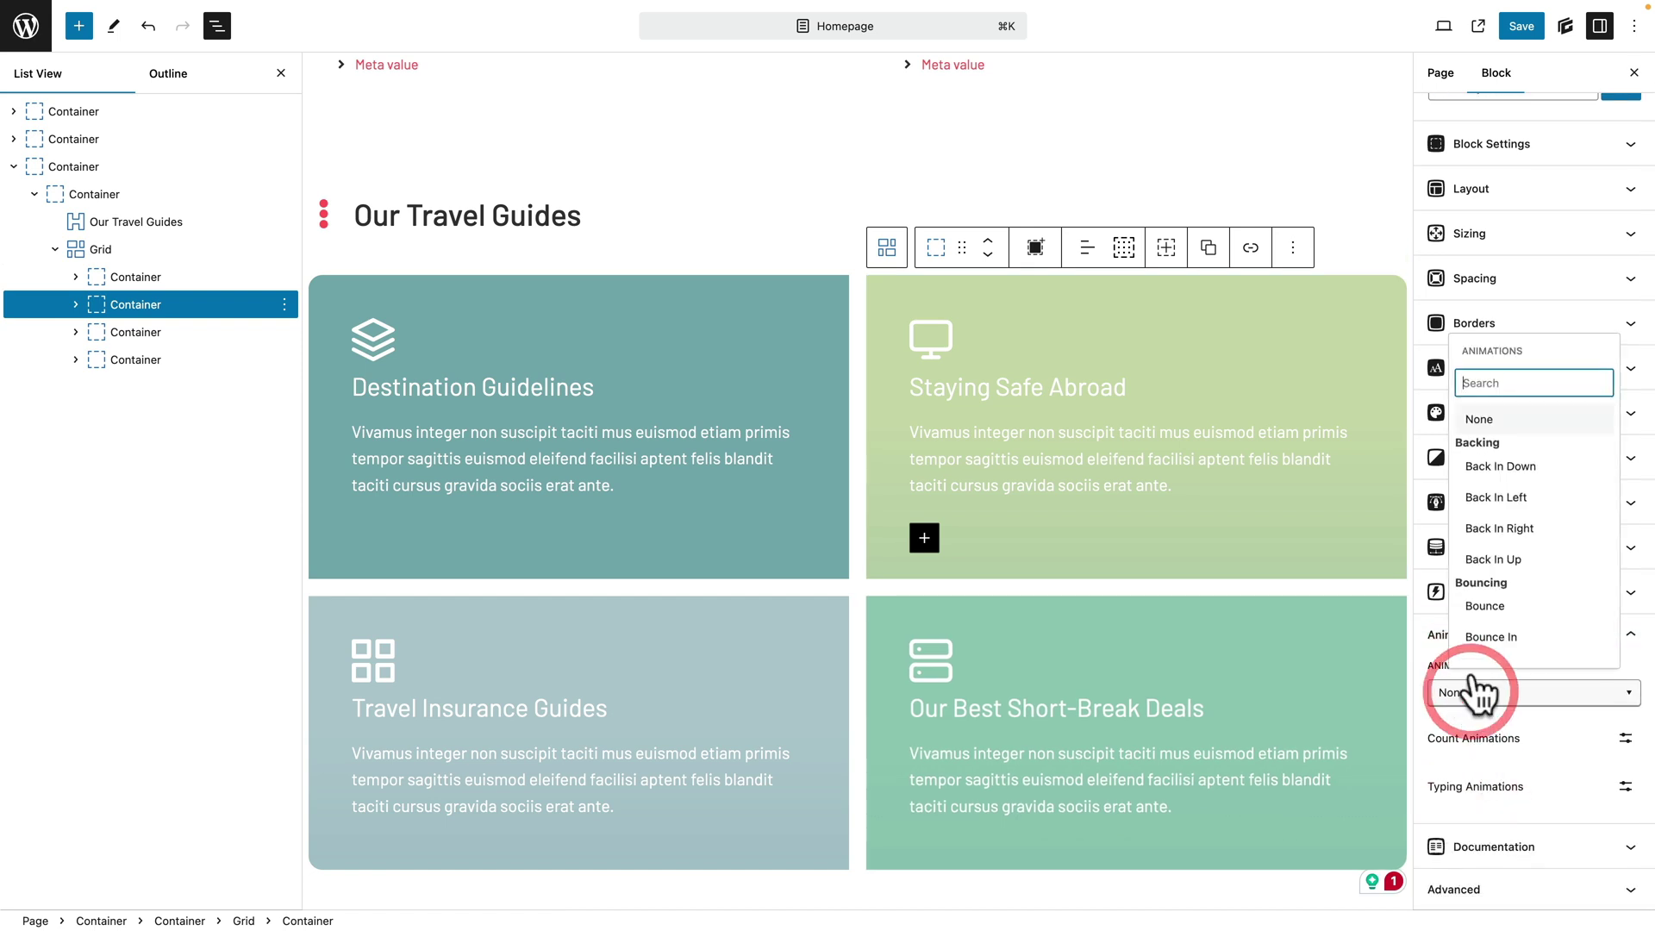
type("fade")
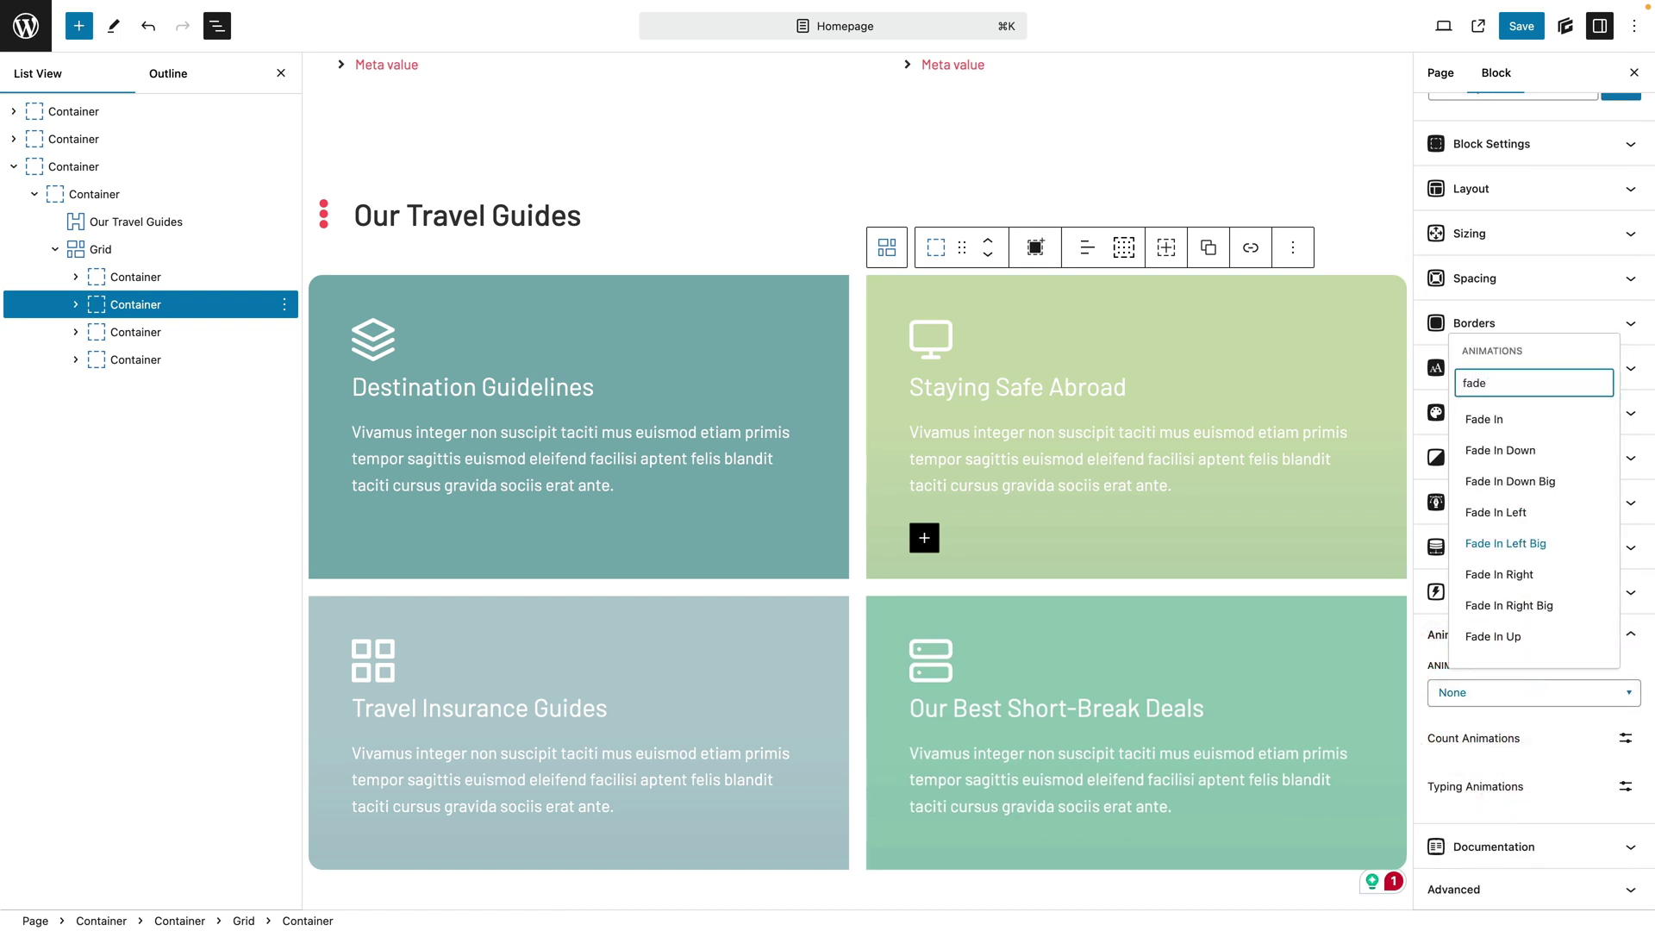
left_click(1489, 420)
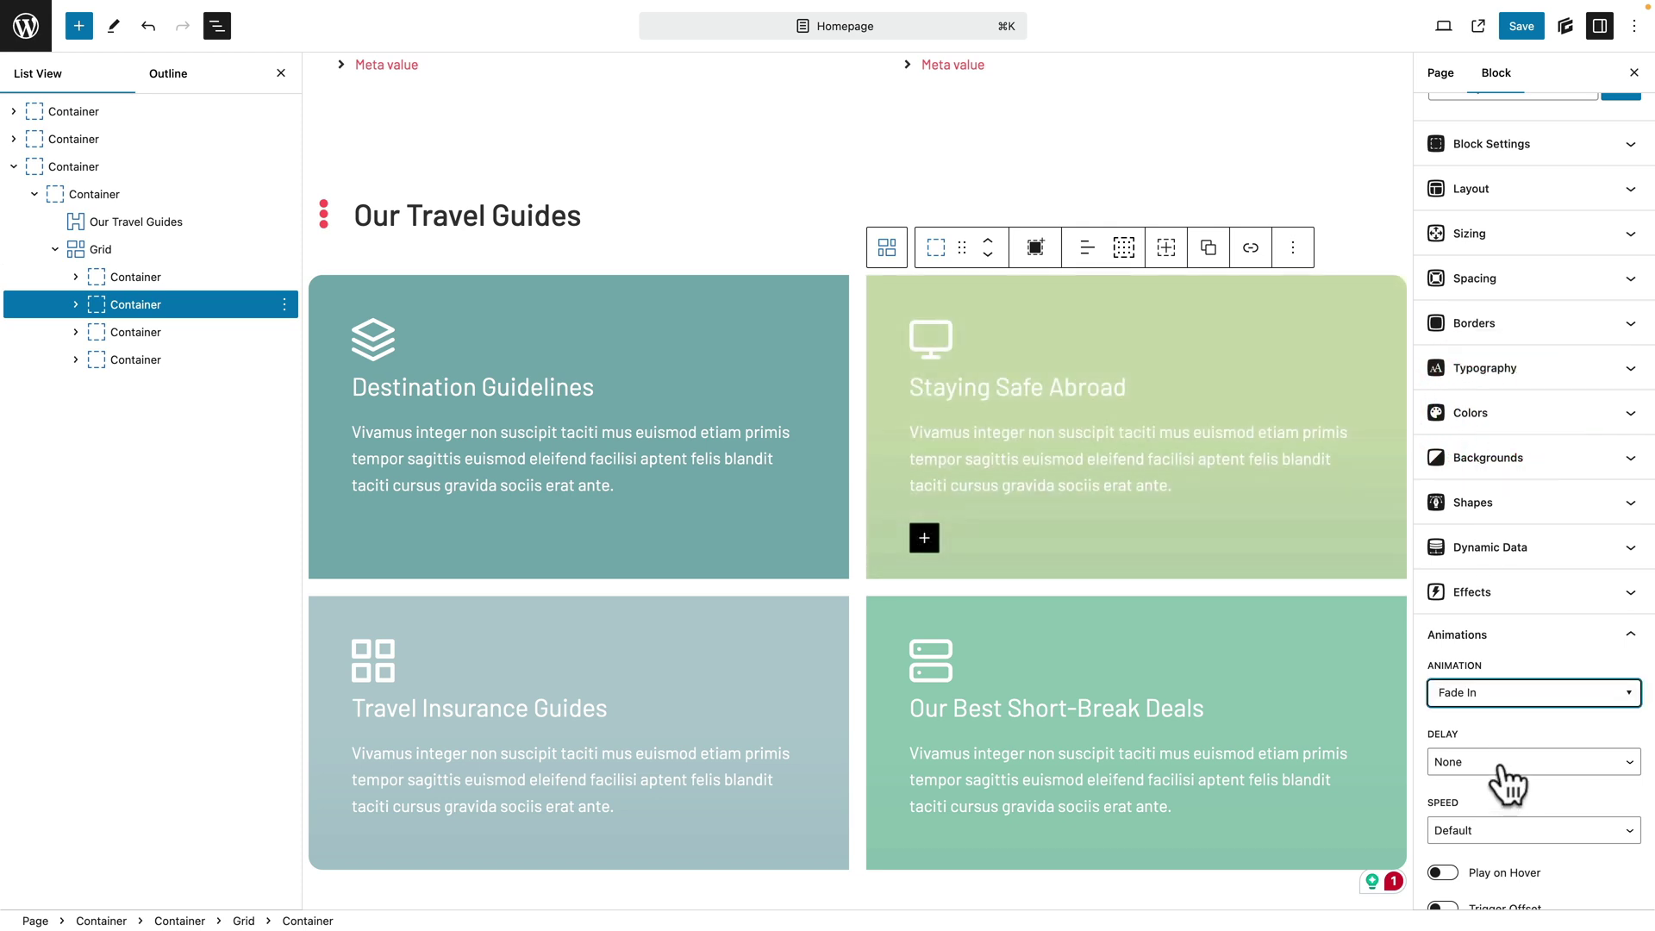
scroll(1509, 784, "down", 3)
left_click(1485, 614)
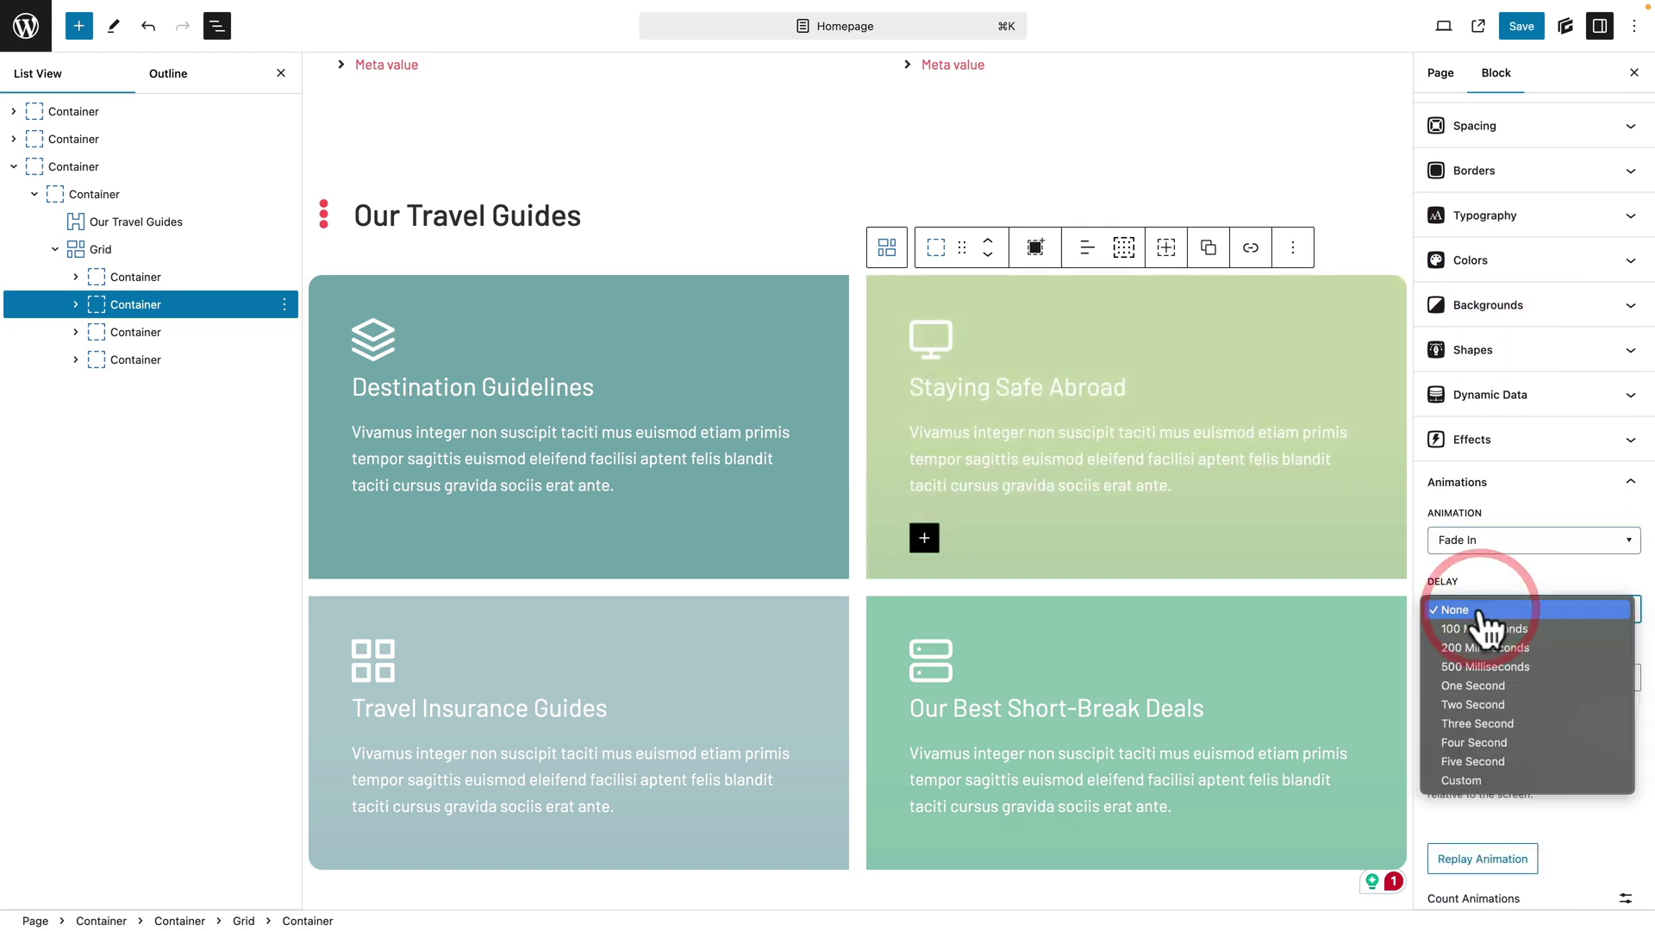
left_click(1481, 629)
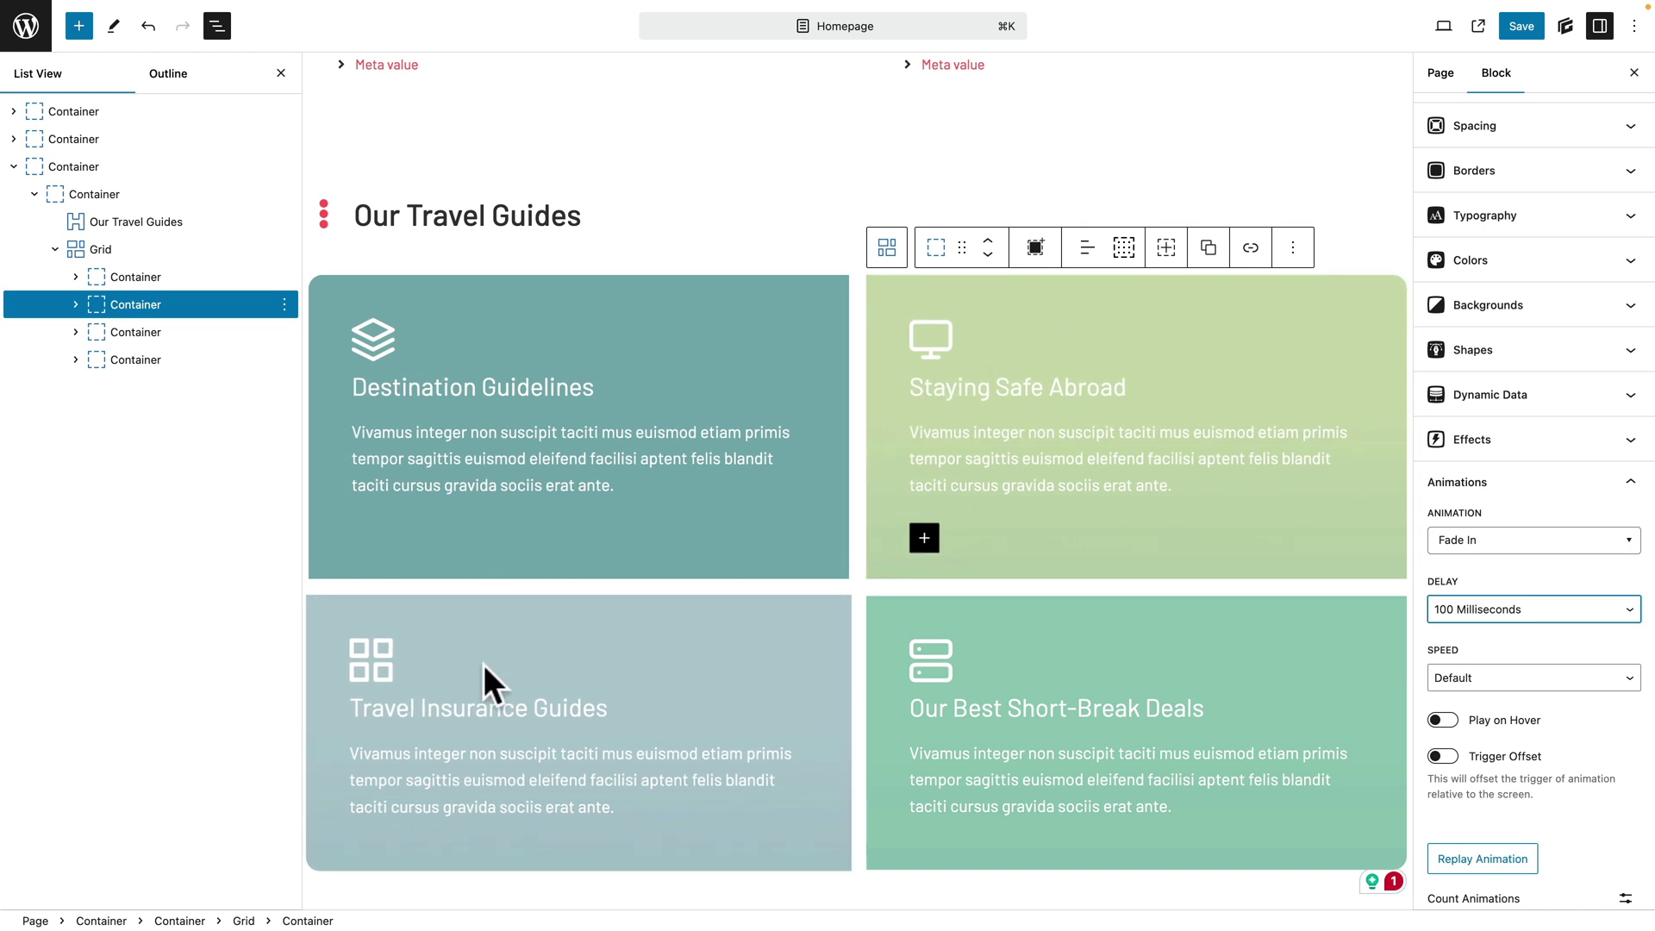
left_click(1478, 858)
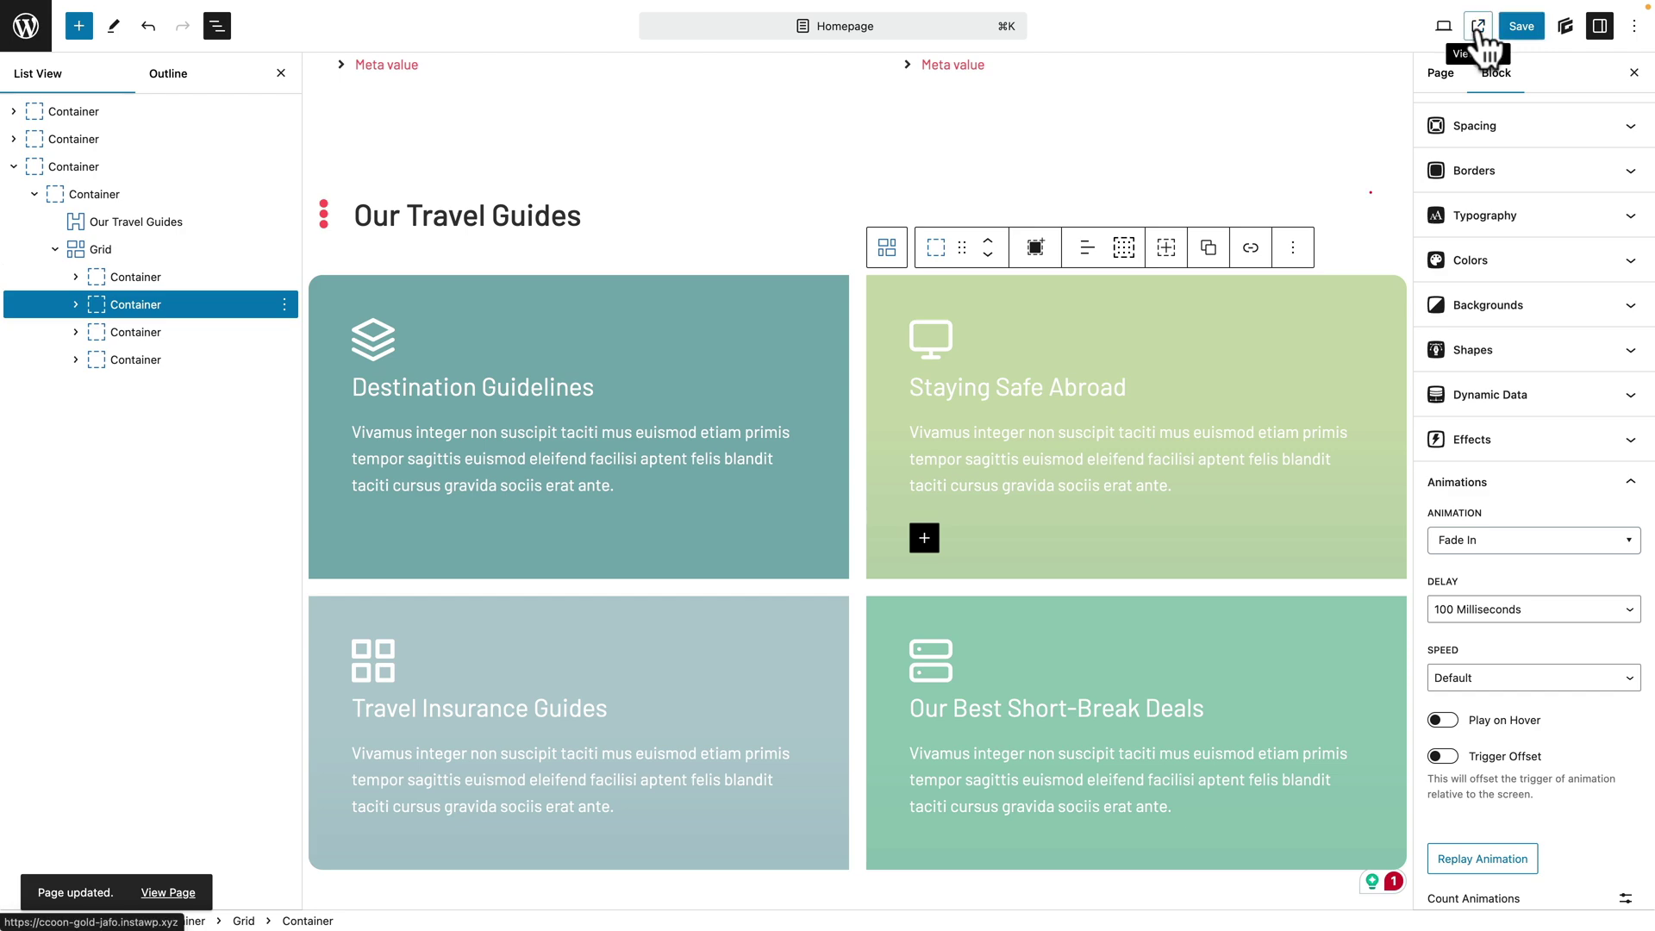
left_click(1479, 27)
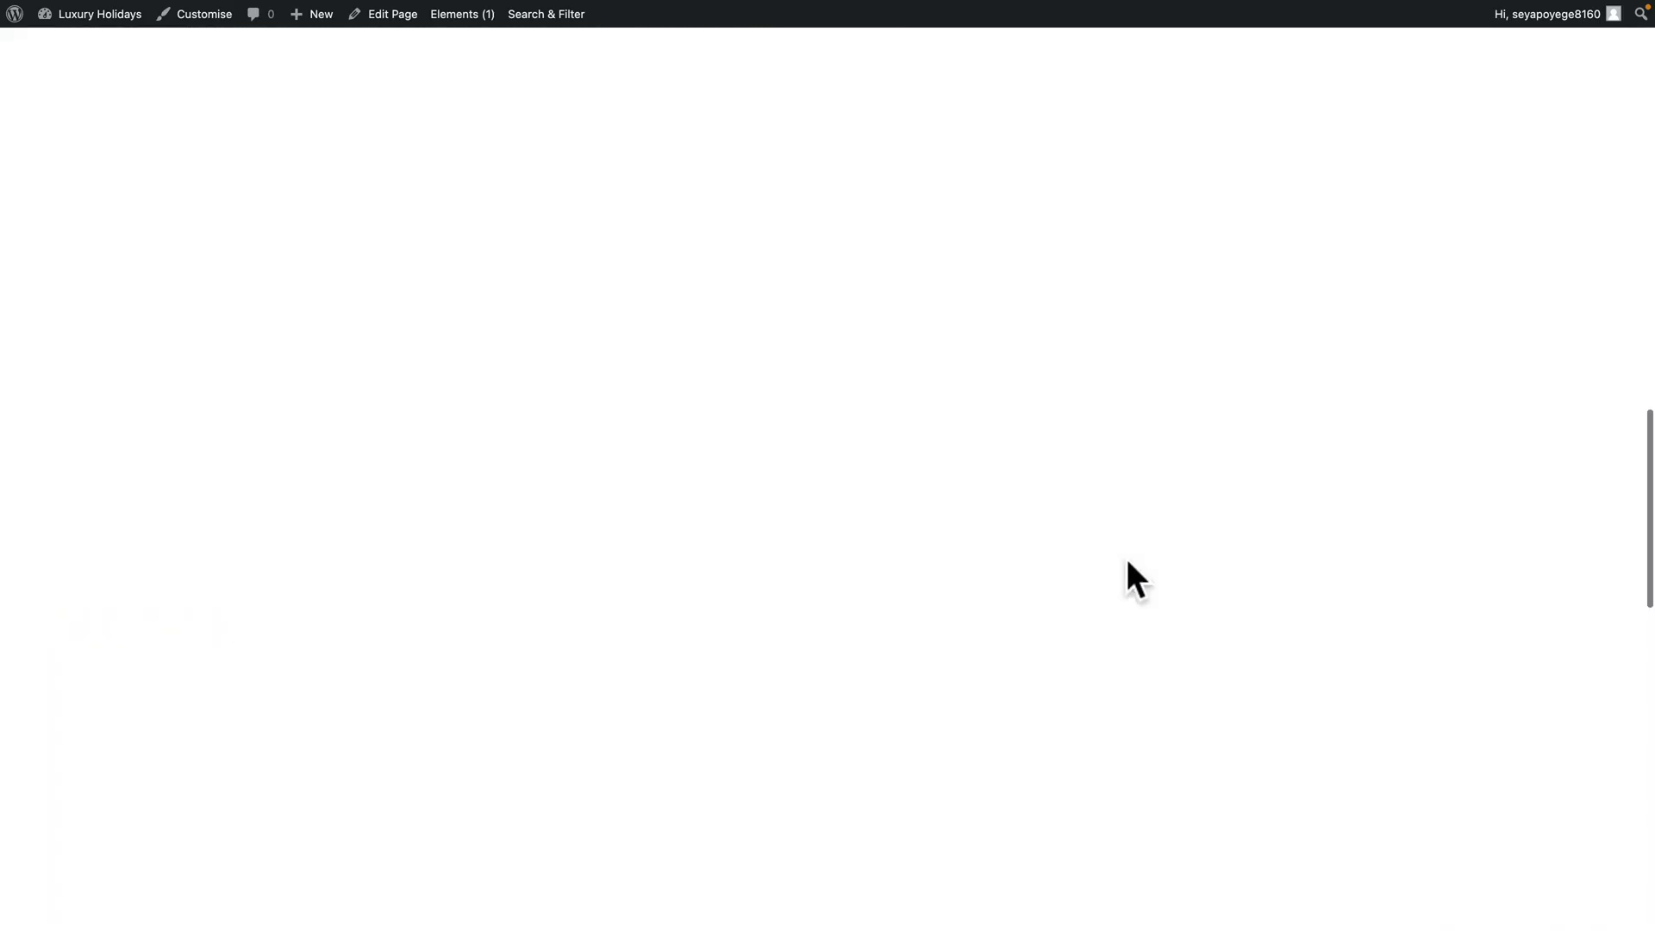
scroll(1126, 559, "down", 5)
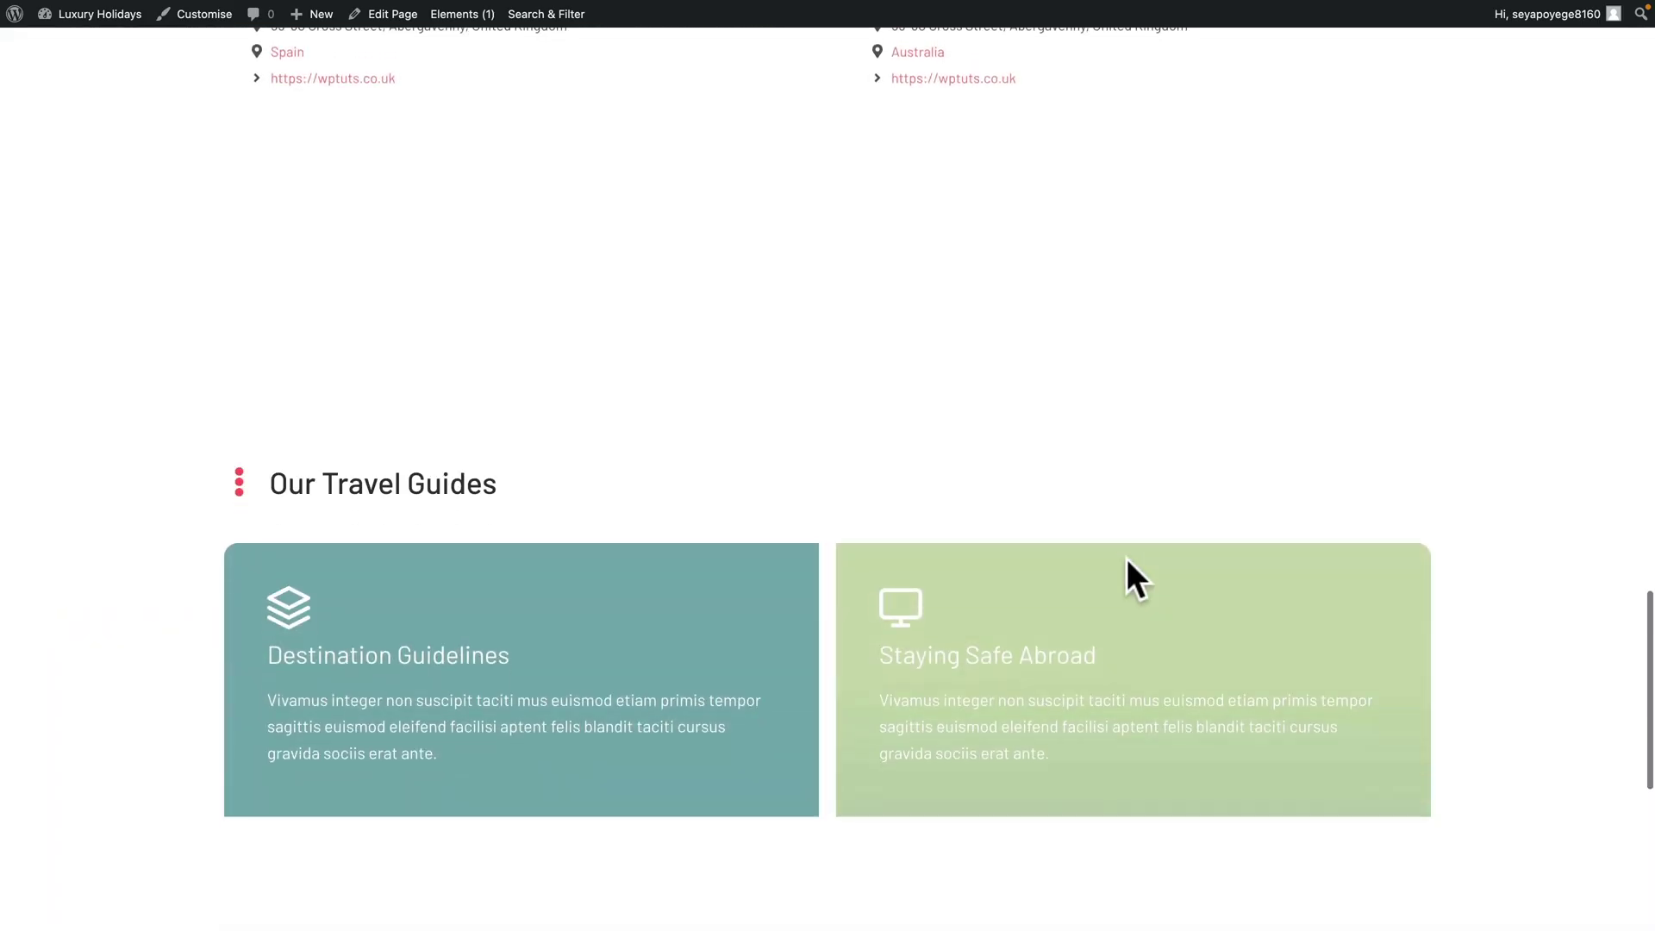
scroll(1126, 558, "down", 3)
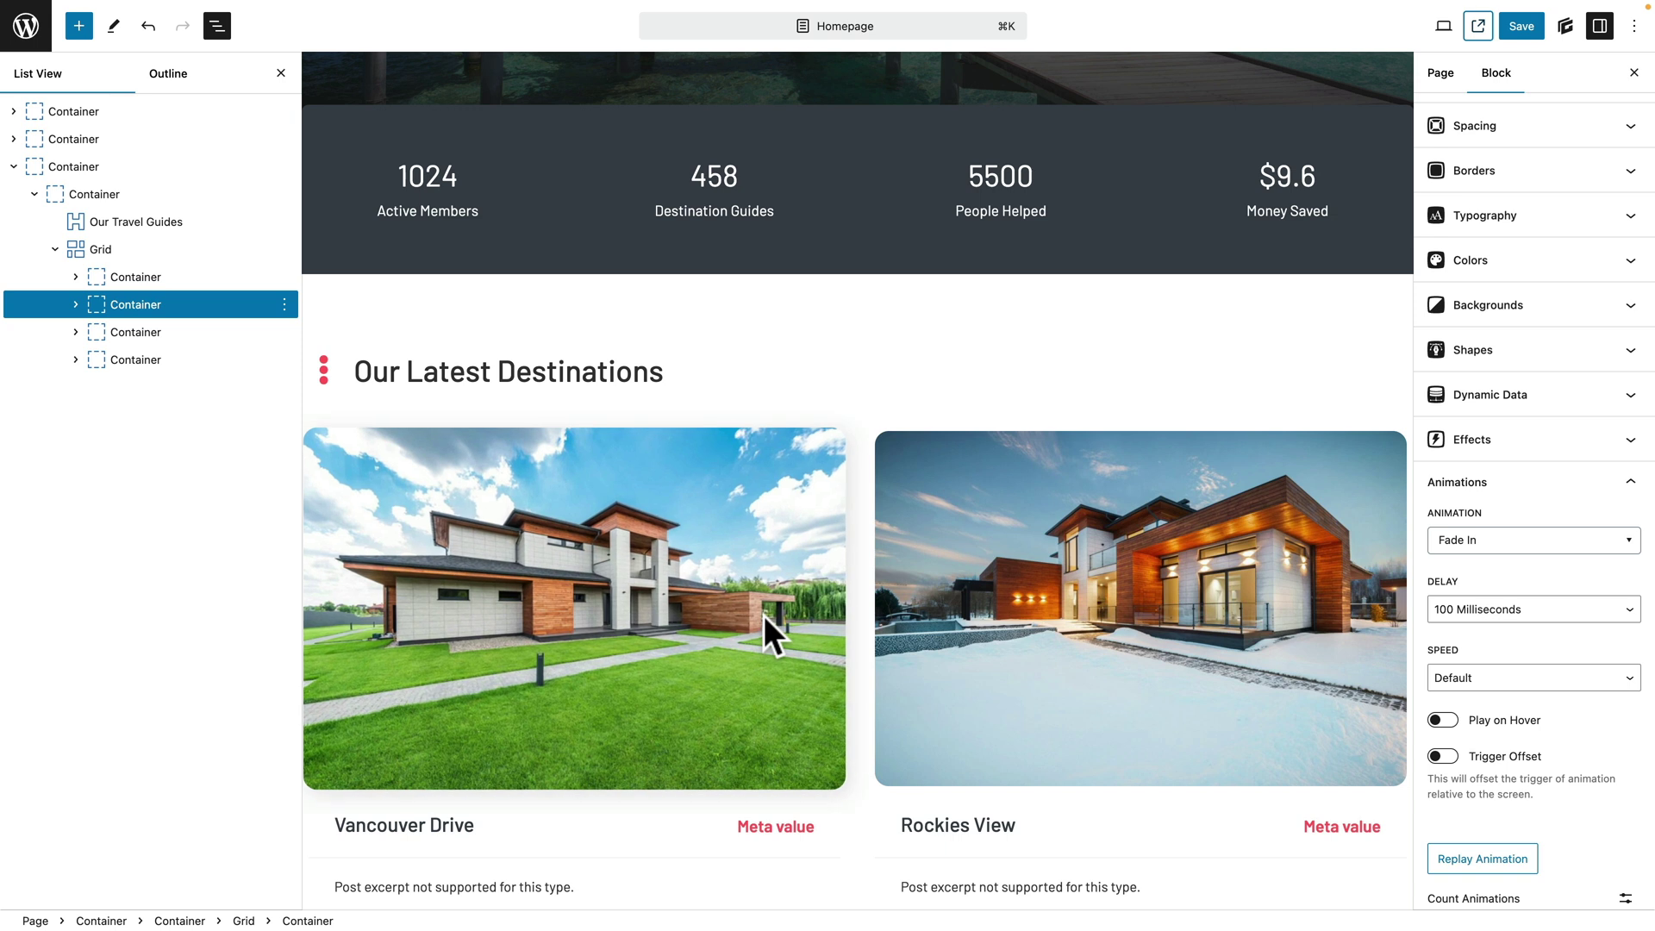
Apply a Typing Animation to the Our Latest Destinations headline with 100 ms delay and Fast speed.
left_click(464, 372)
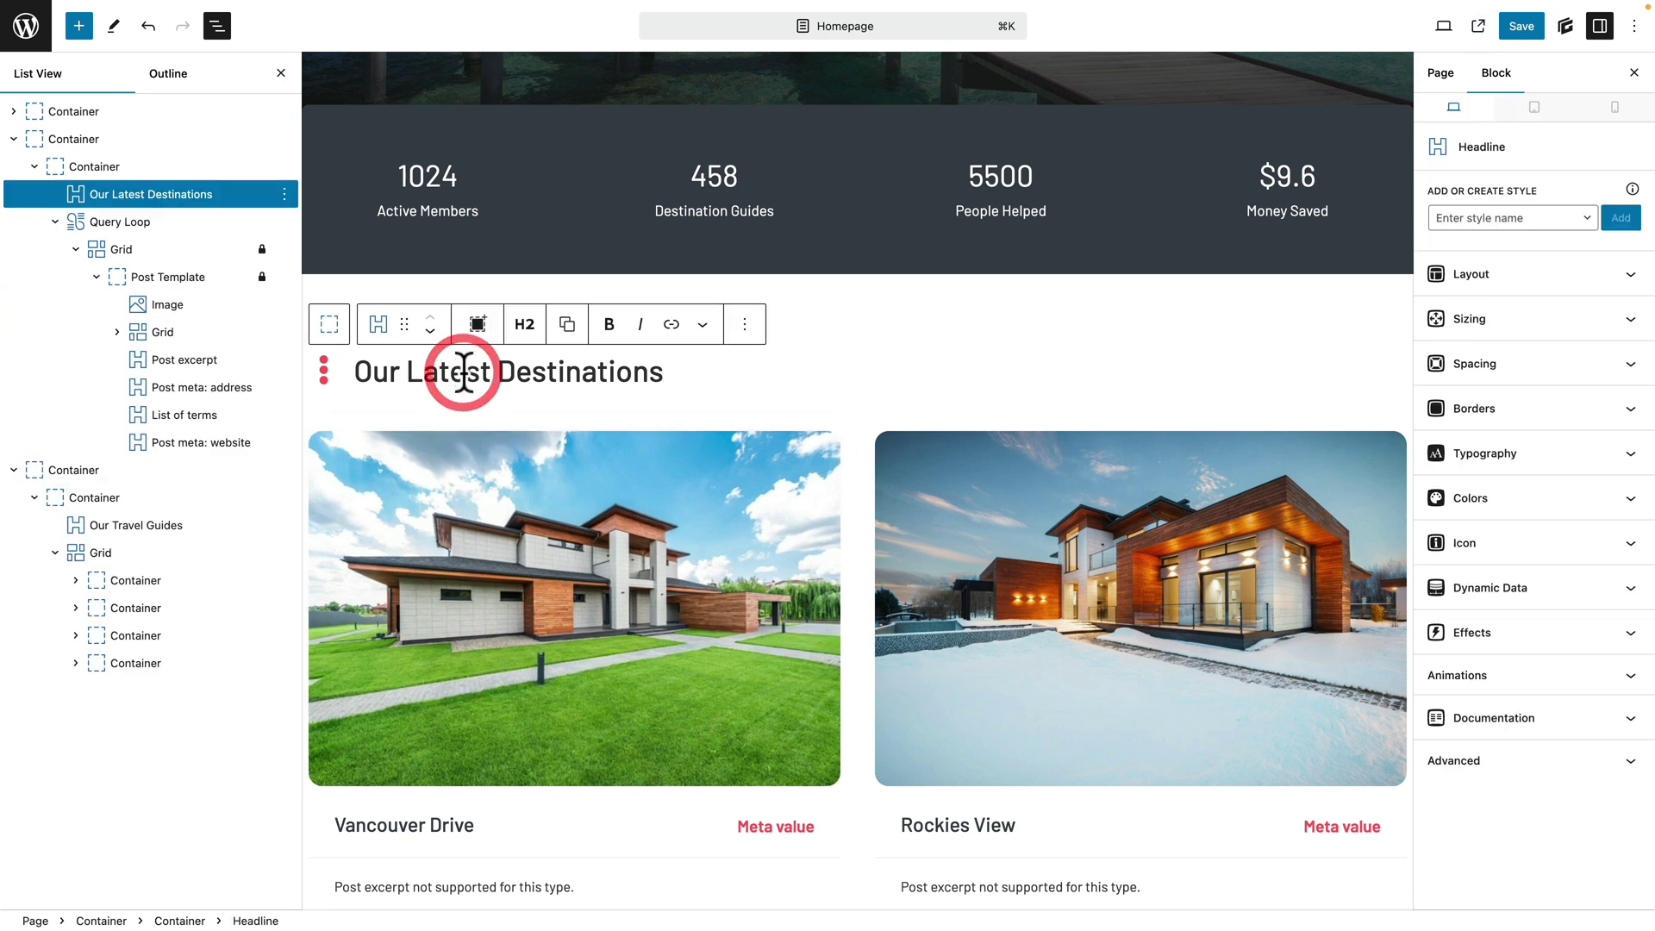
left_click(702, 325)
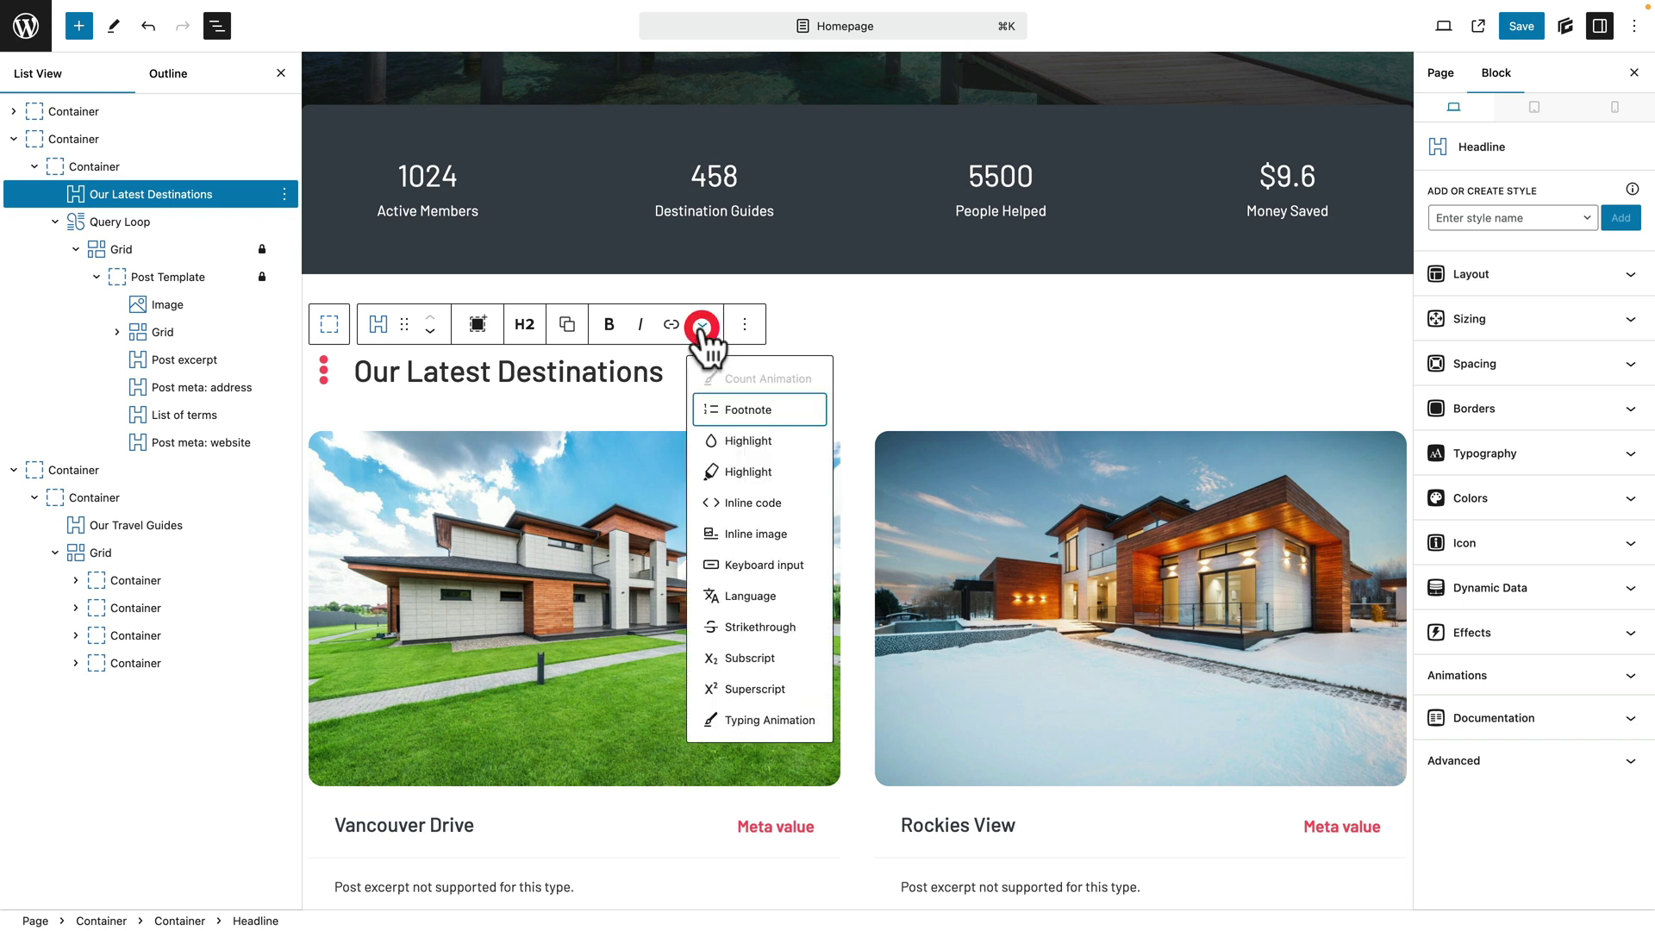
left_click(737, 723)
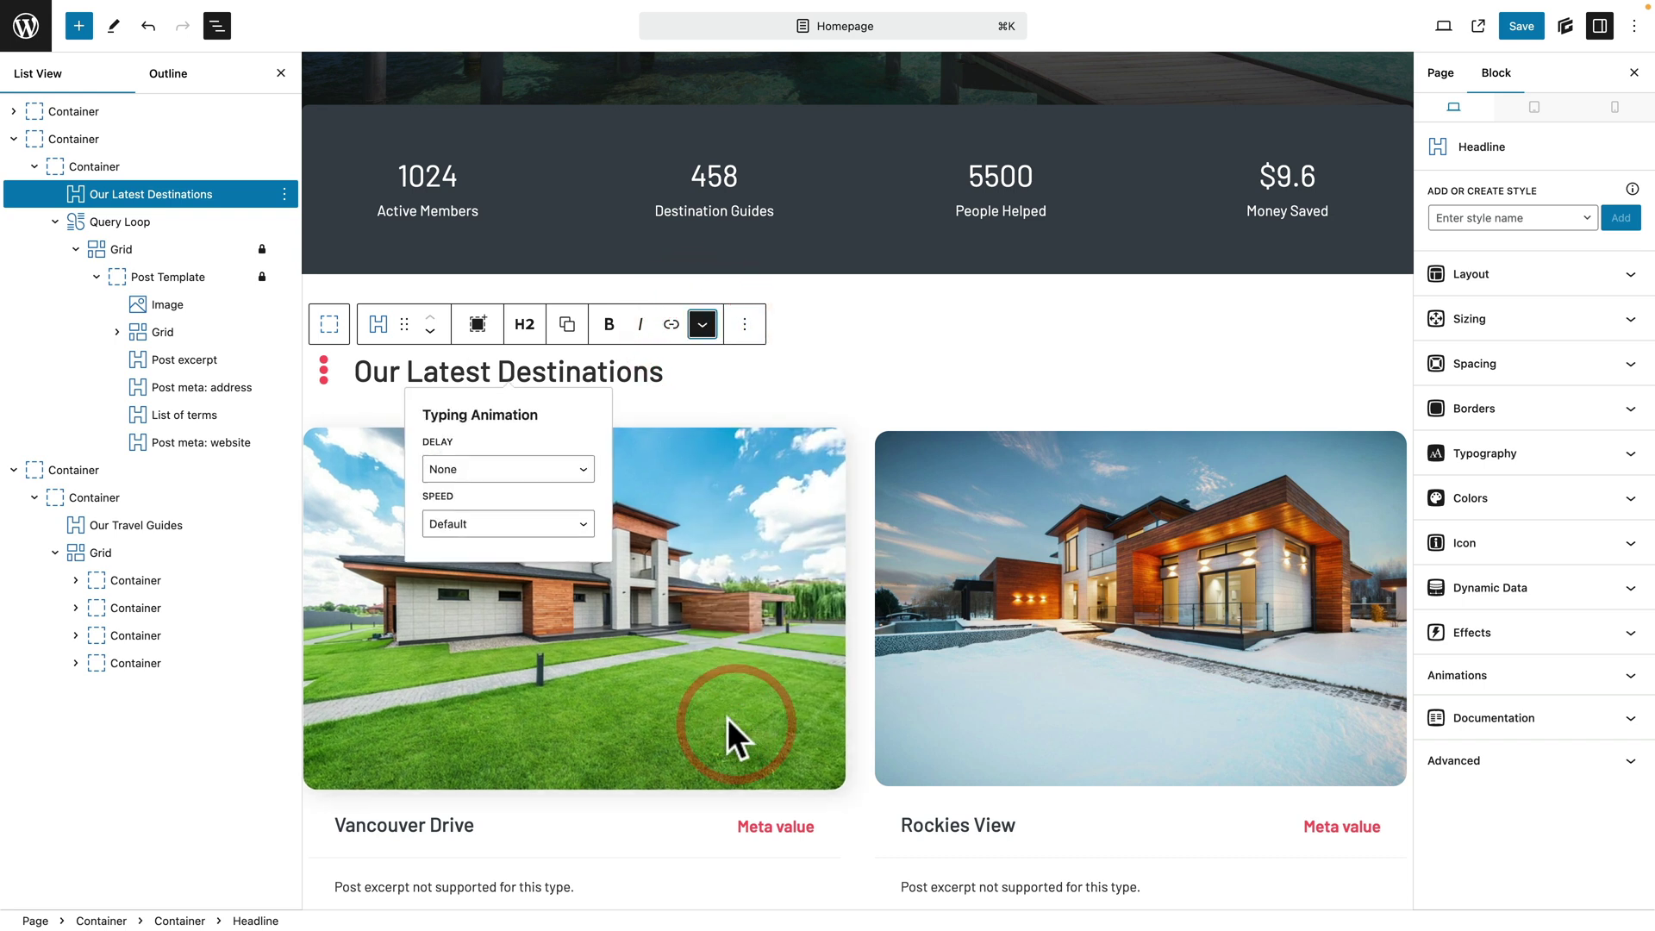
left_click(492, 471)
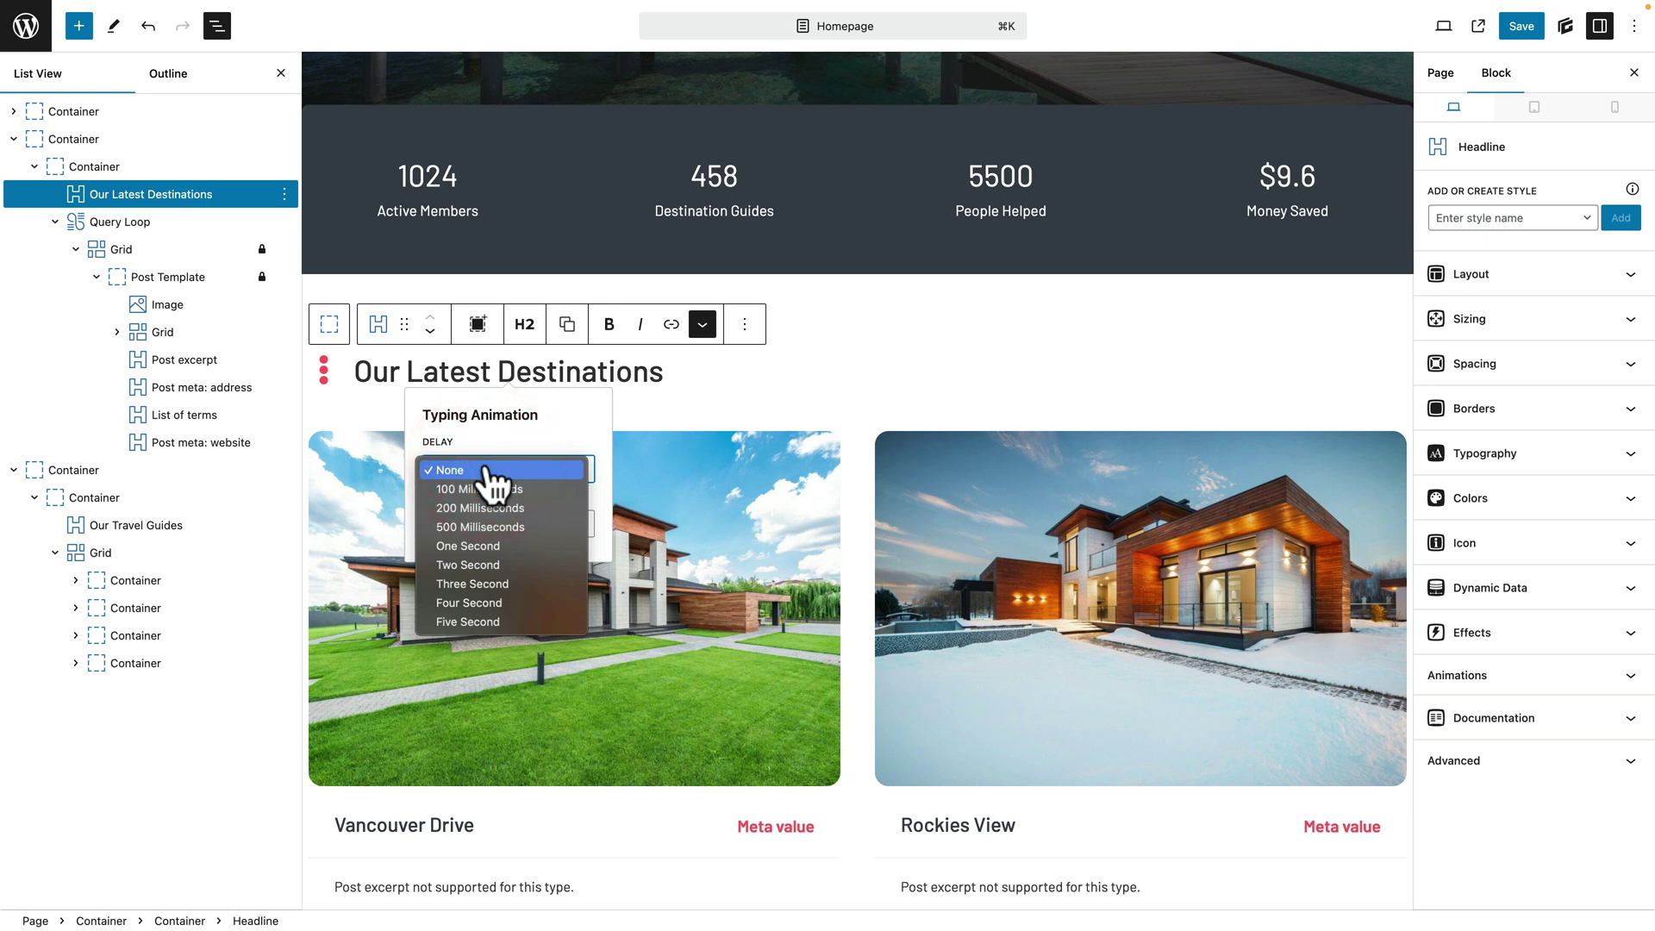
left_click(488, 488)
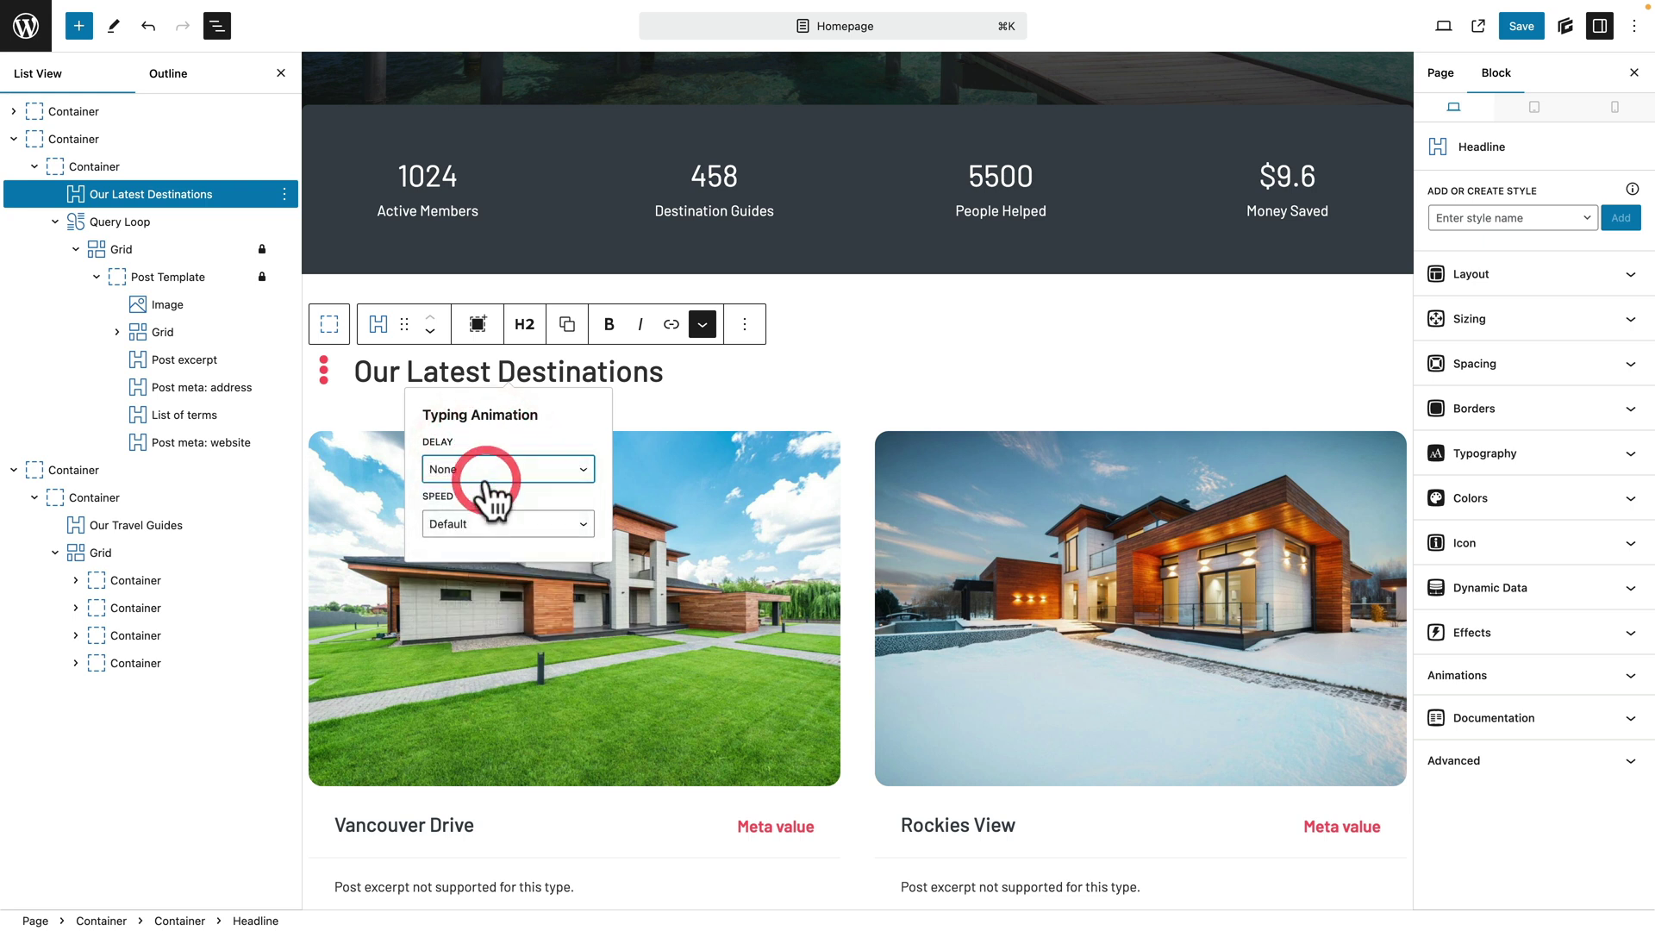
left_click(488, 522)
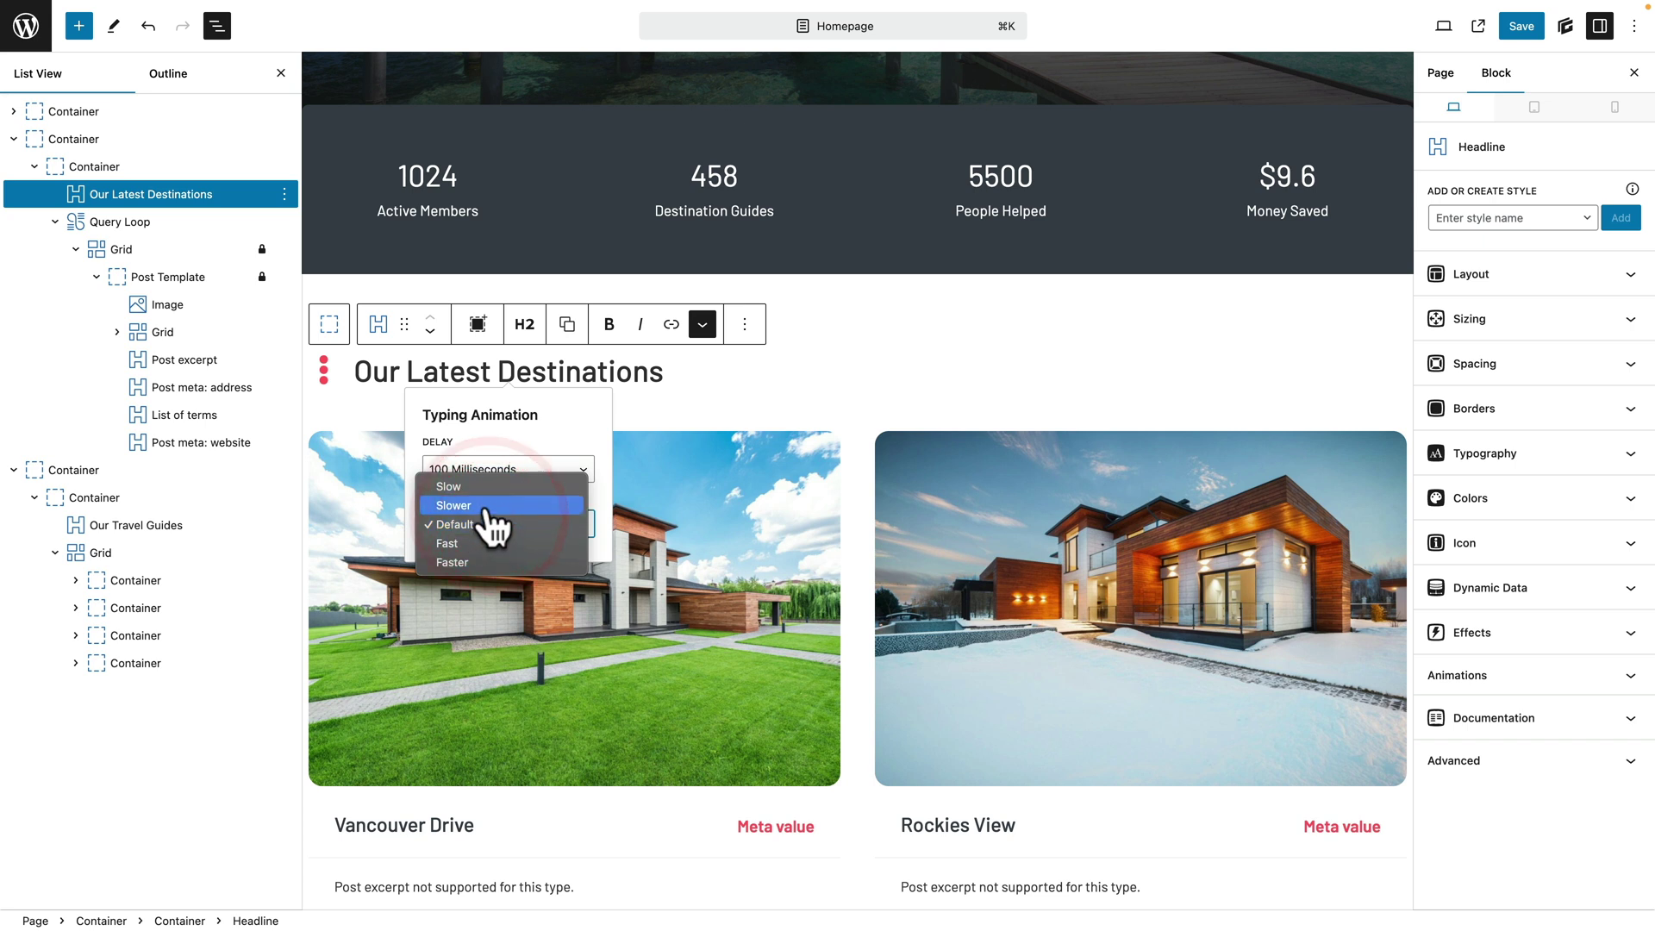
left_click(481, 545)
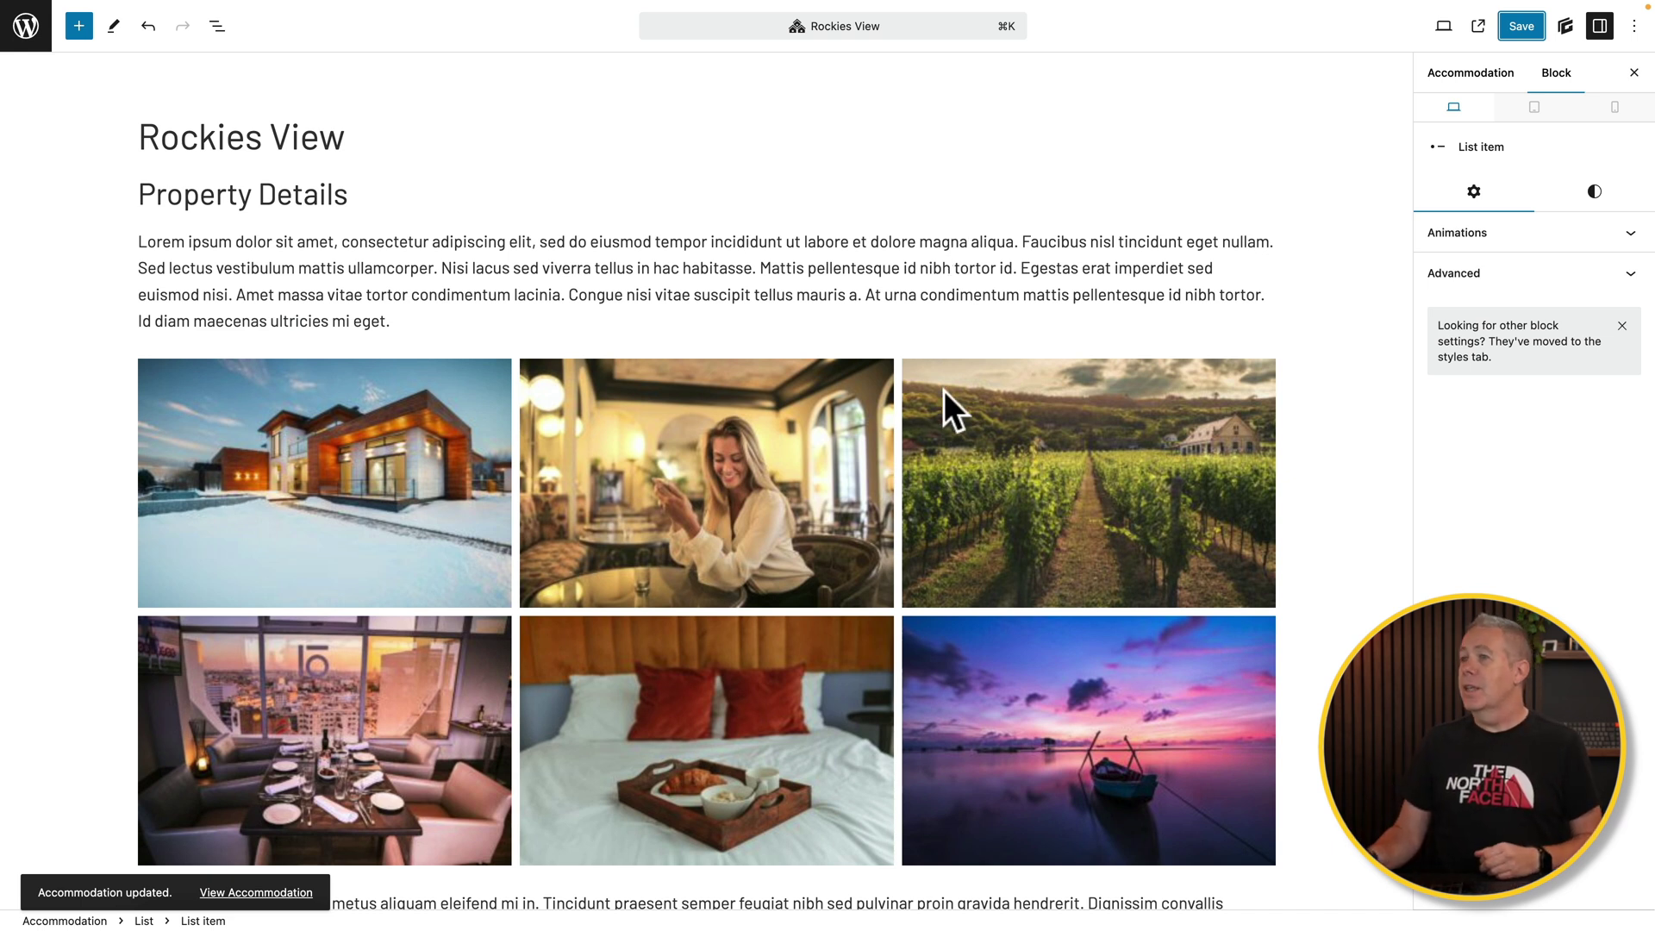
Set the Rockies View bed photo's animation to Bounce In and save the page.
scroll(939, 405, "down", 5)
scroll(939, 405, "down", 6)
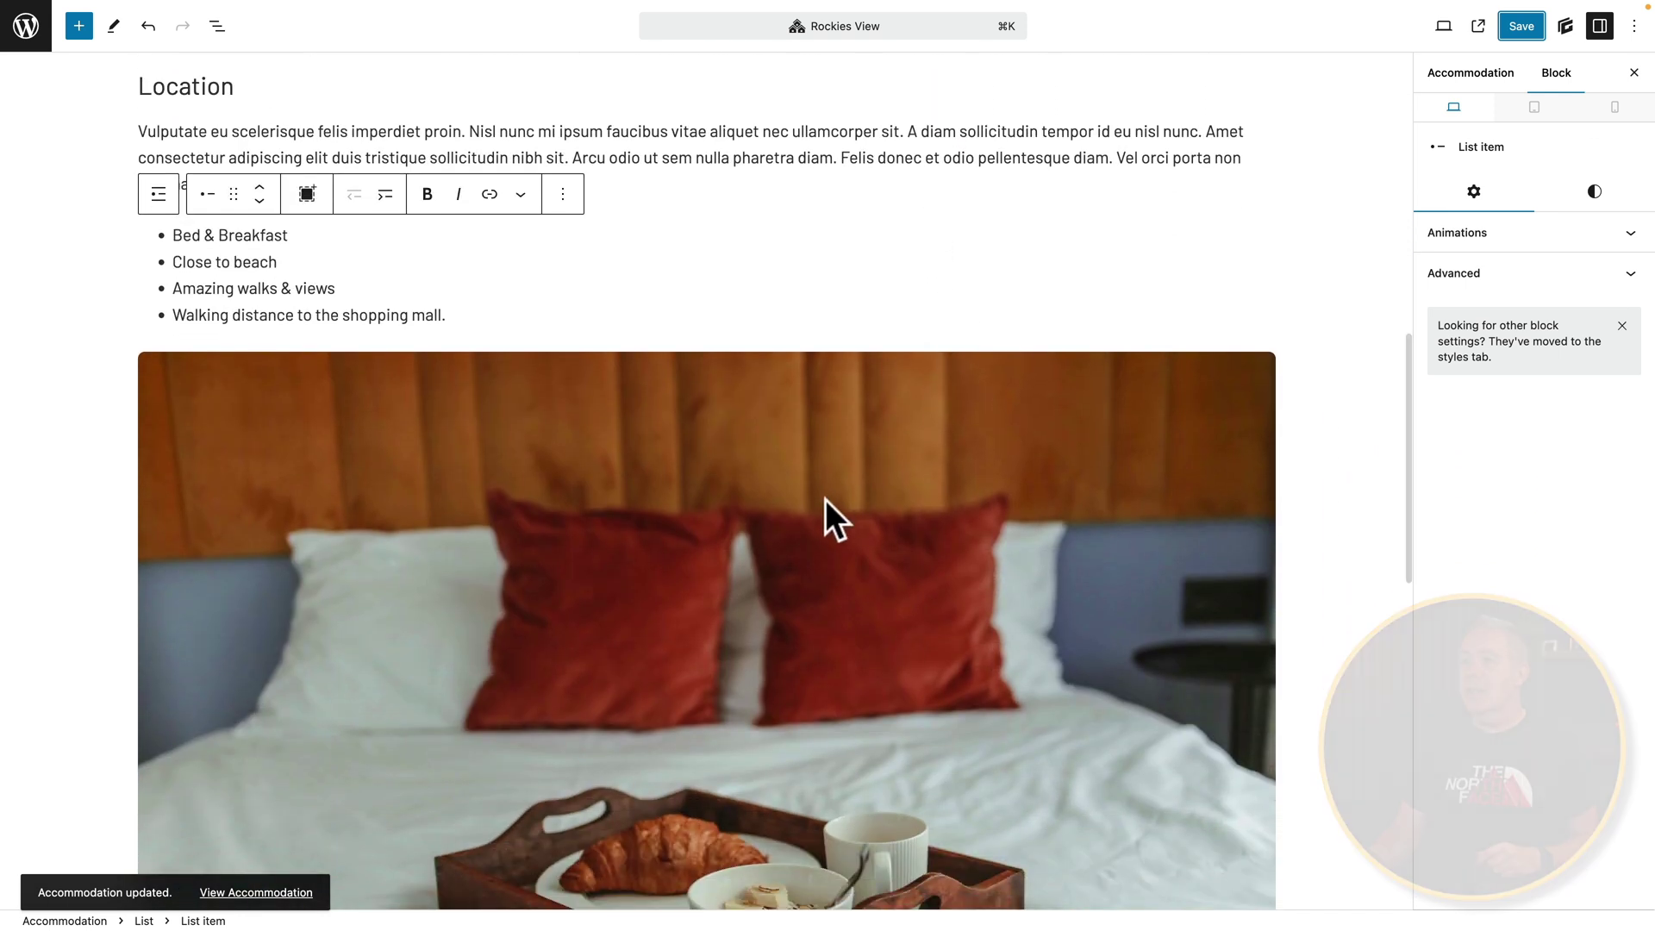
left_click(825, 500)
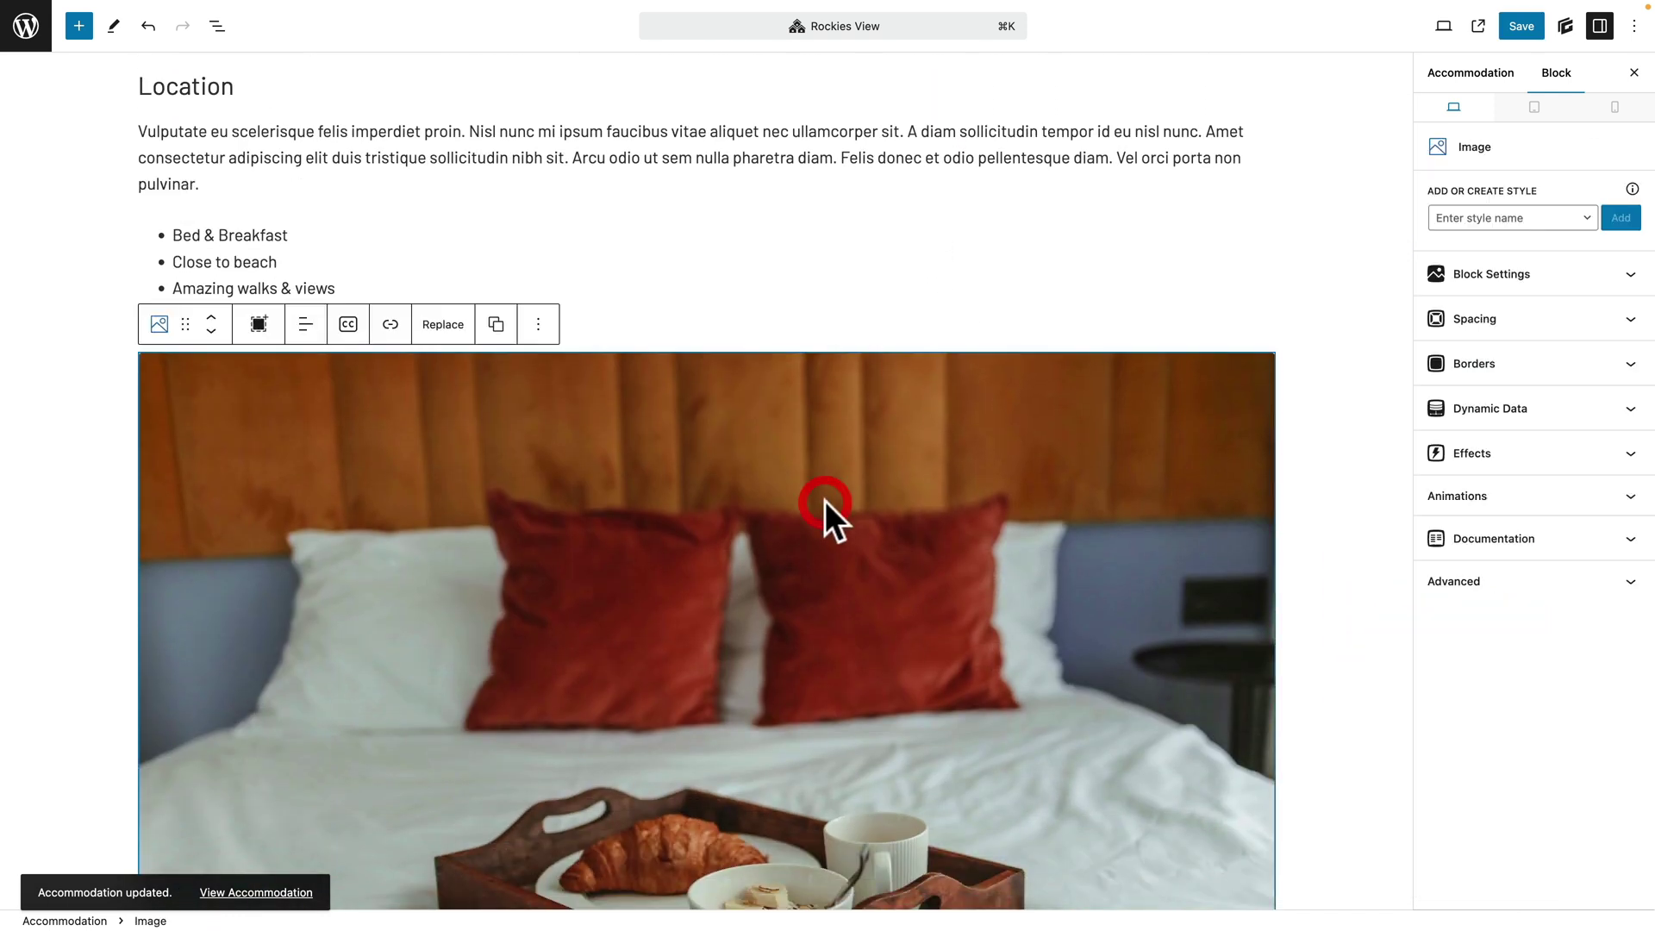
scroll(825, 500, "down", 3)
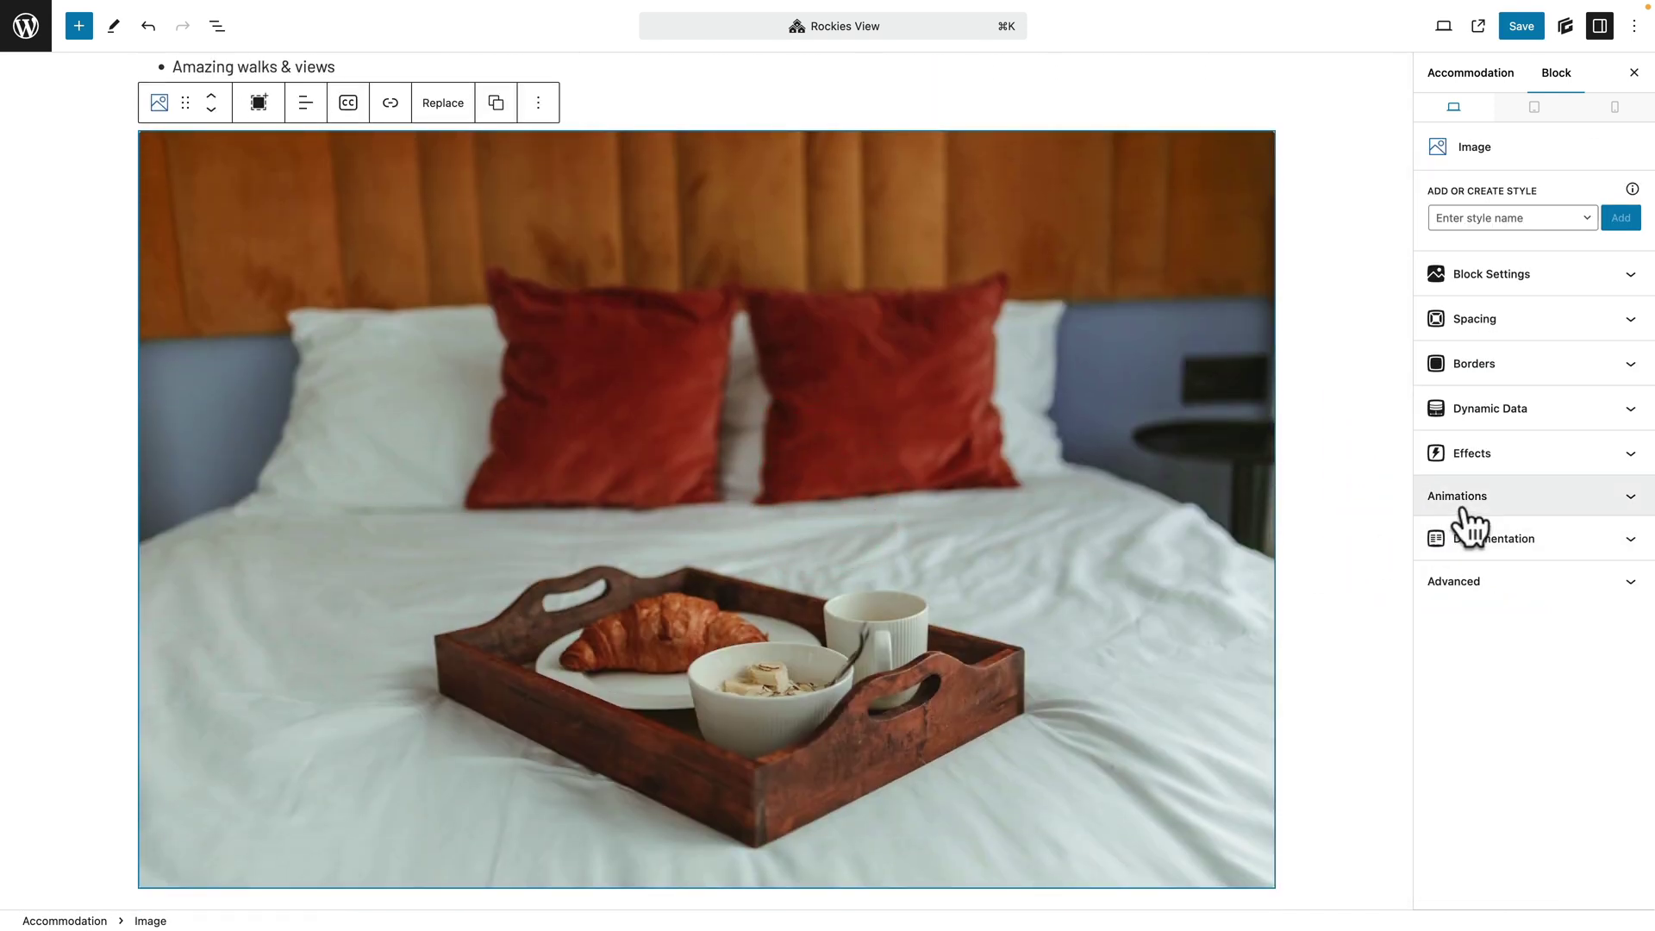
left_click(1466, 500)
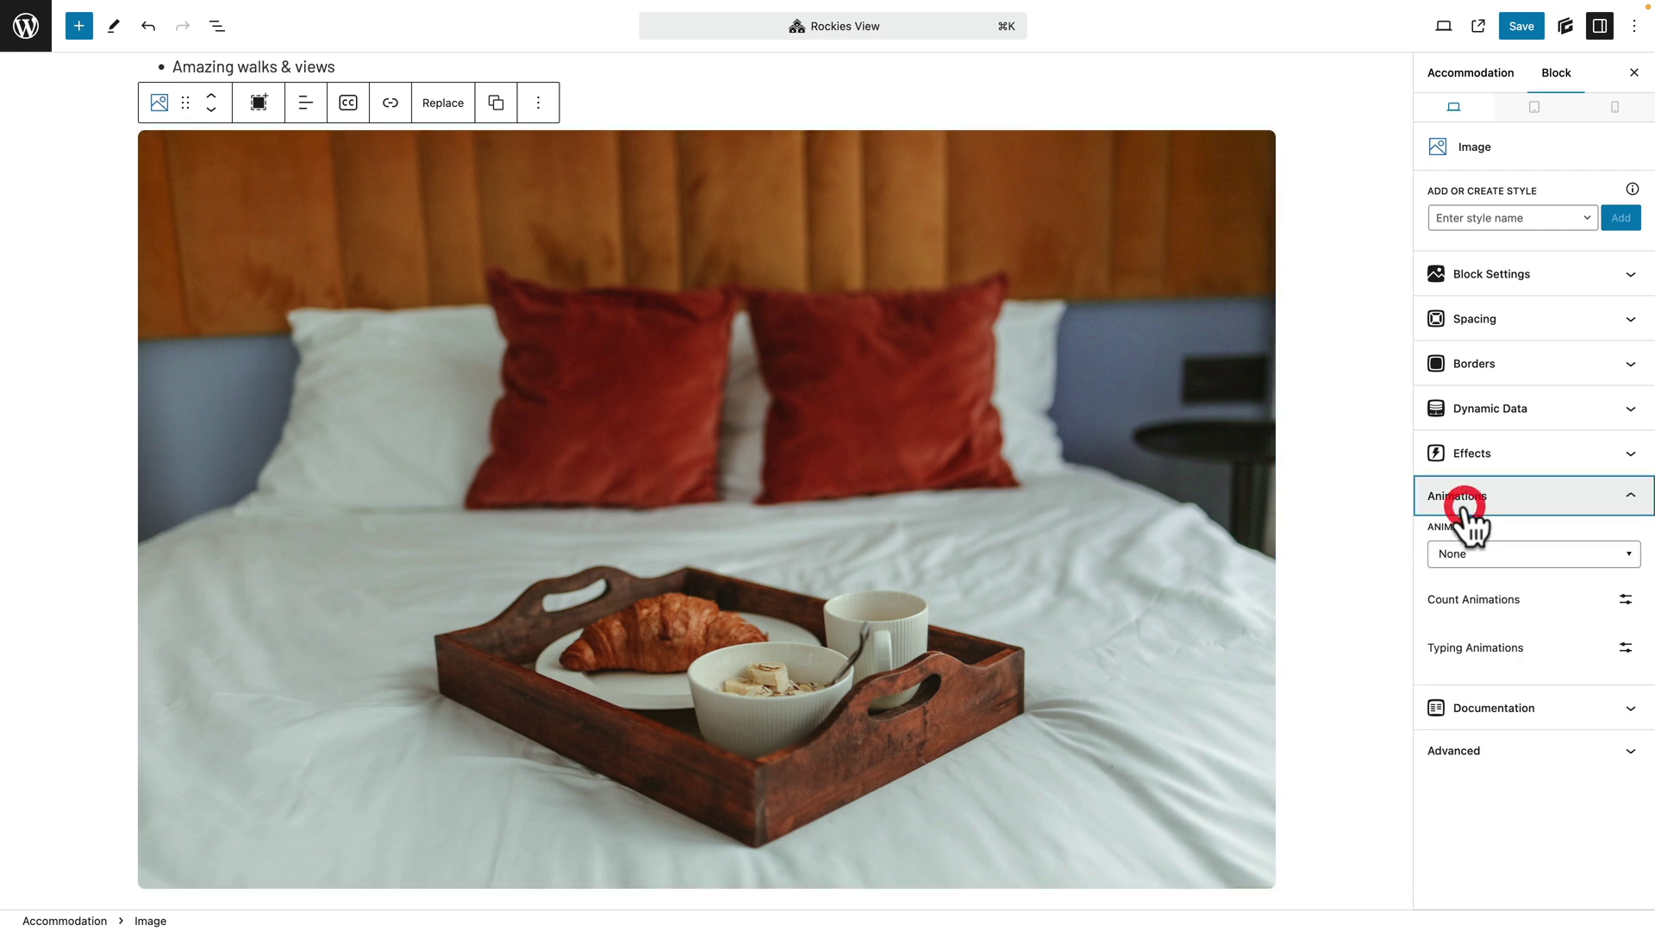
left_click(1504, 557)
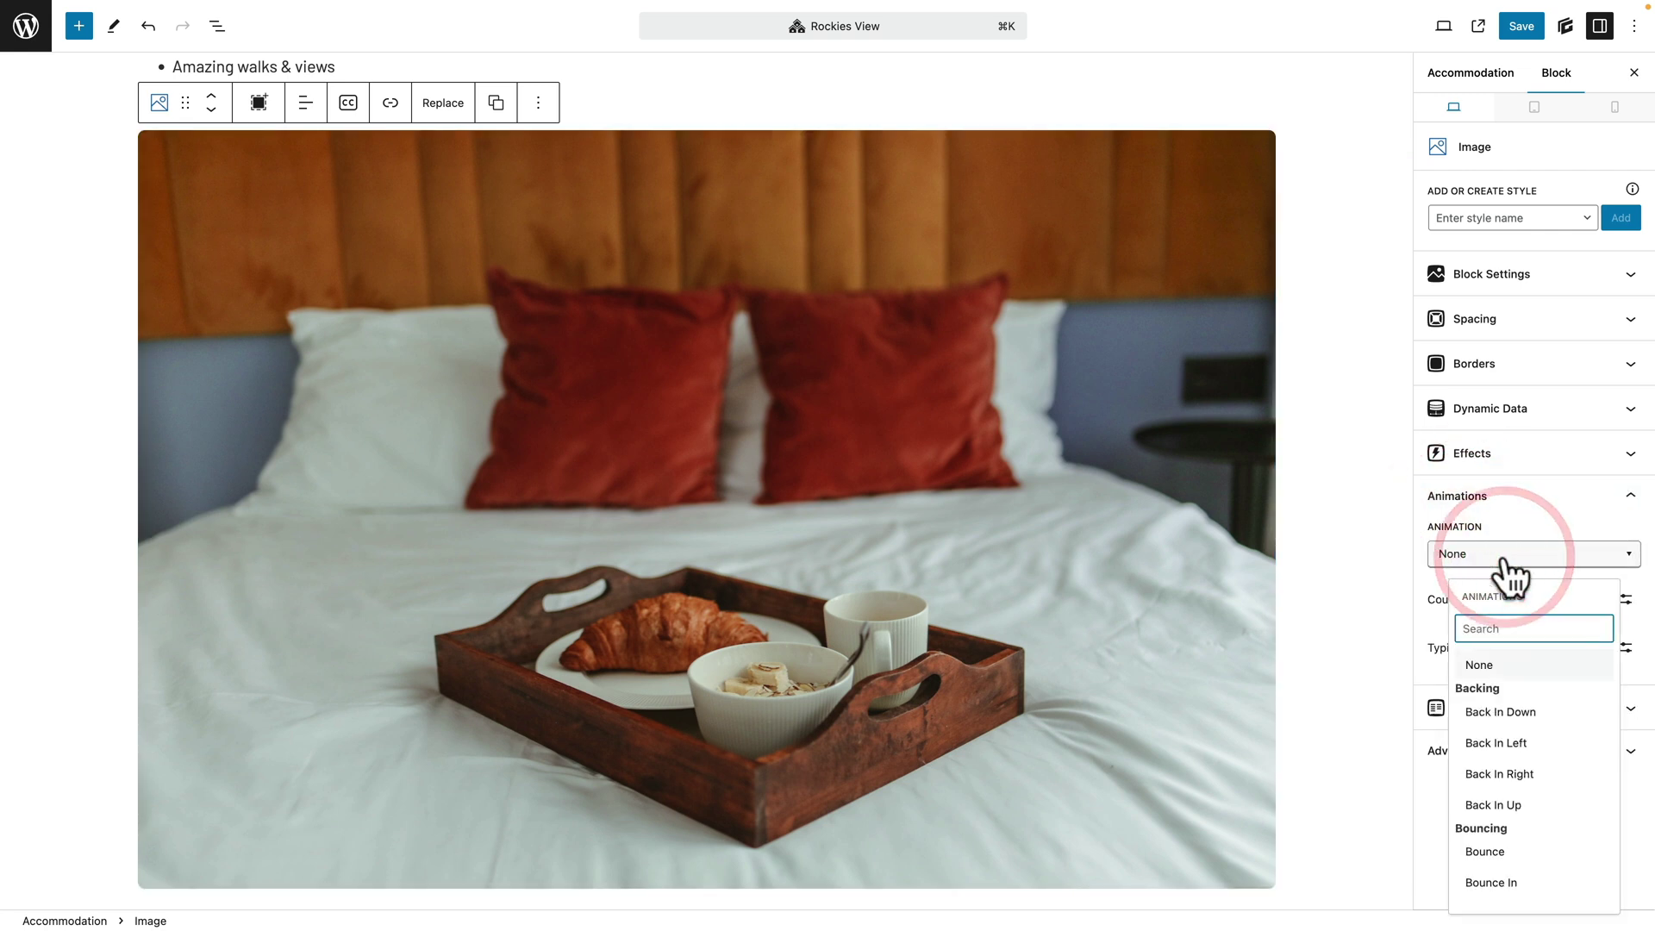
scroll(1518, 802, "down", 3)
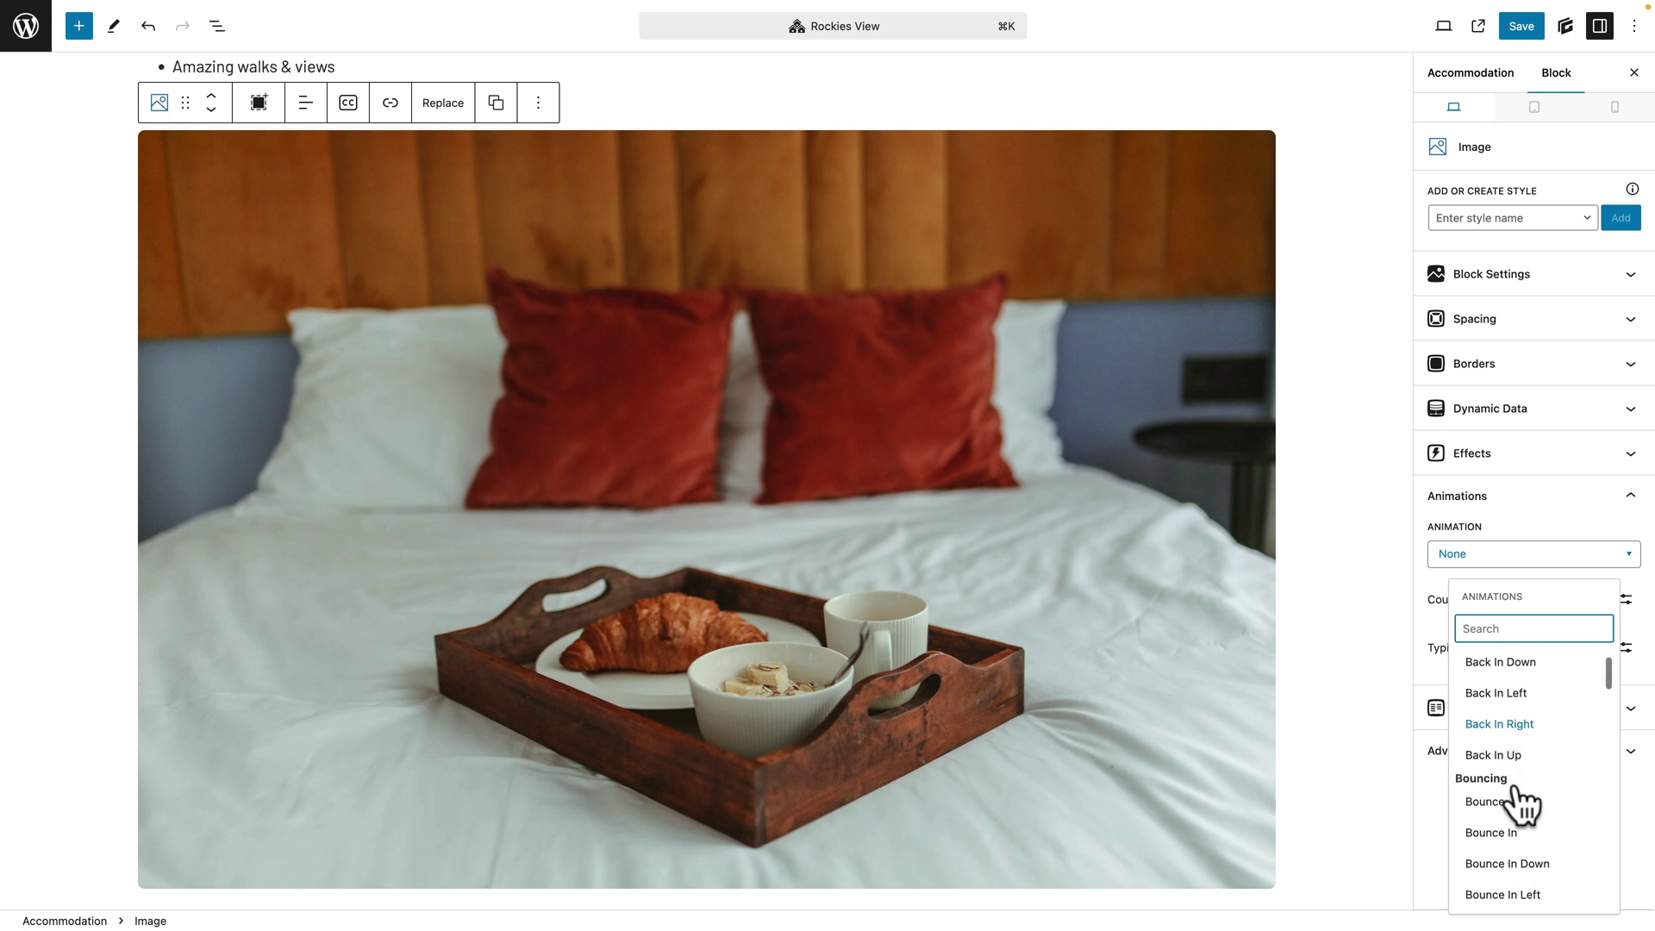
left_click(1500, 754)
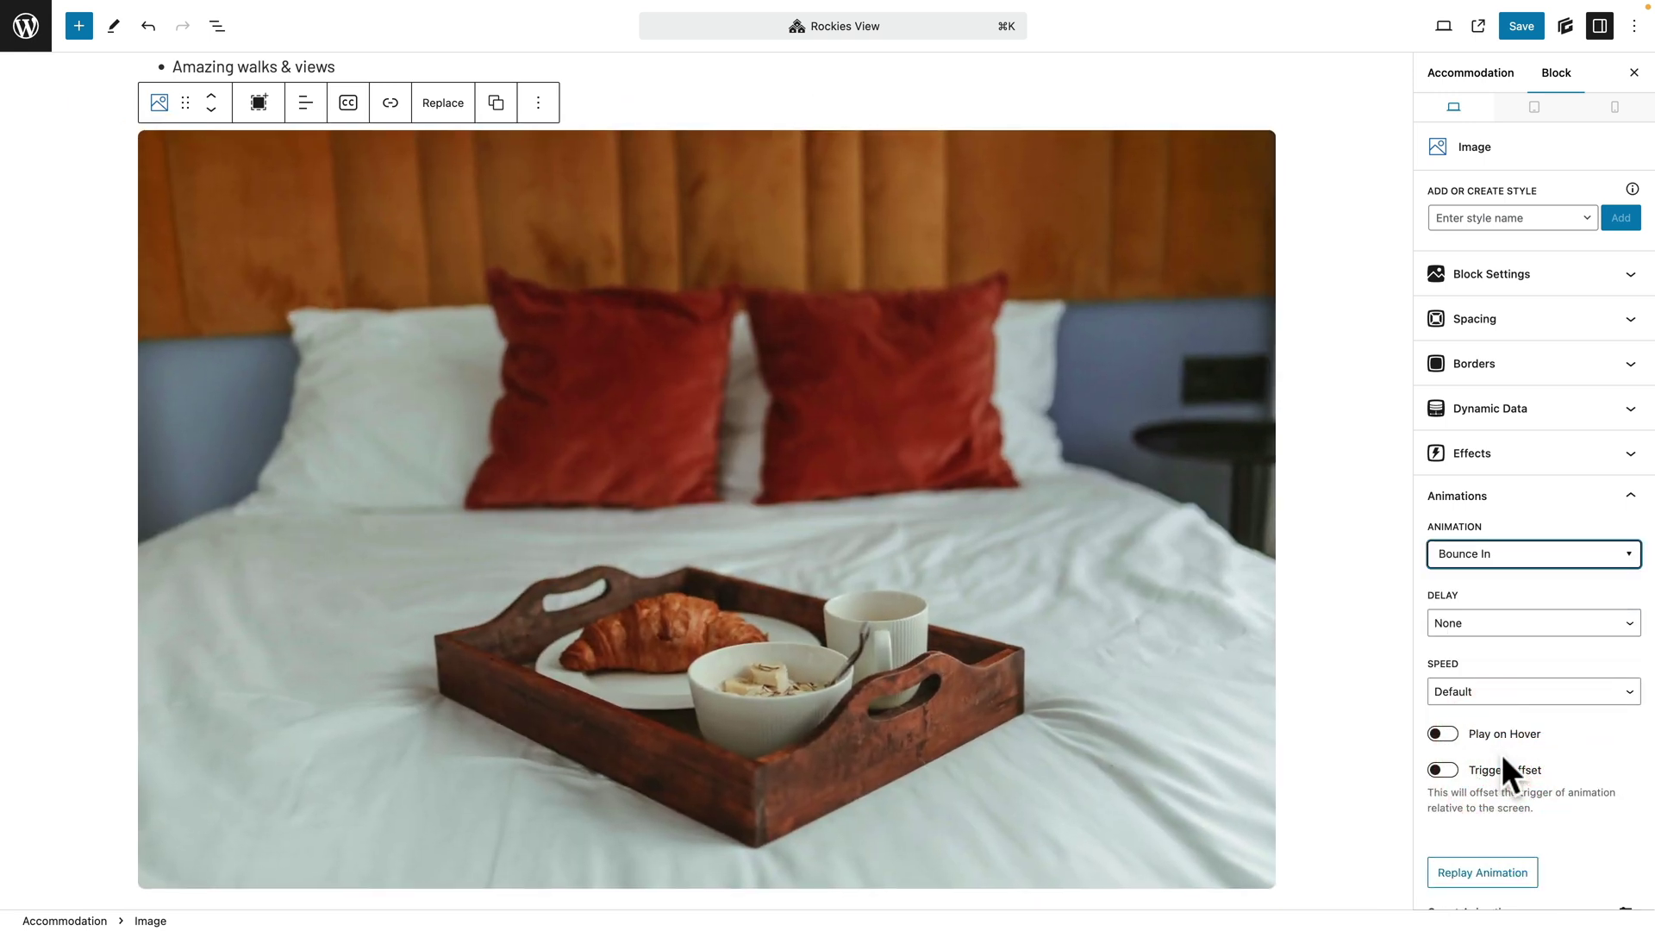
left_click(1515, 27)
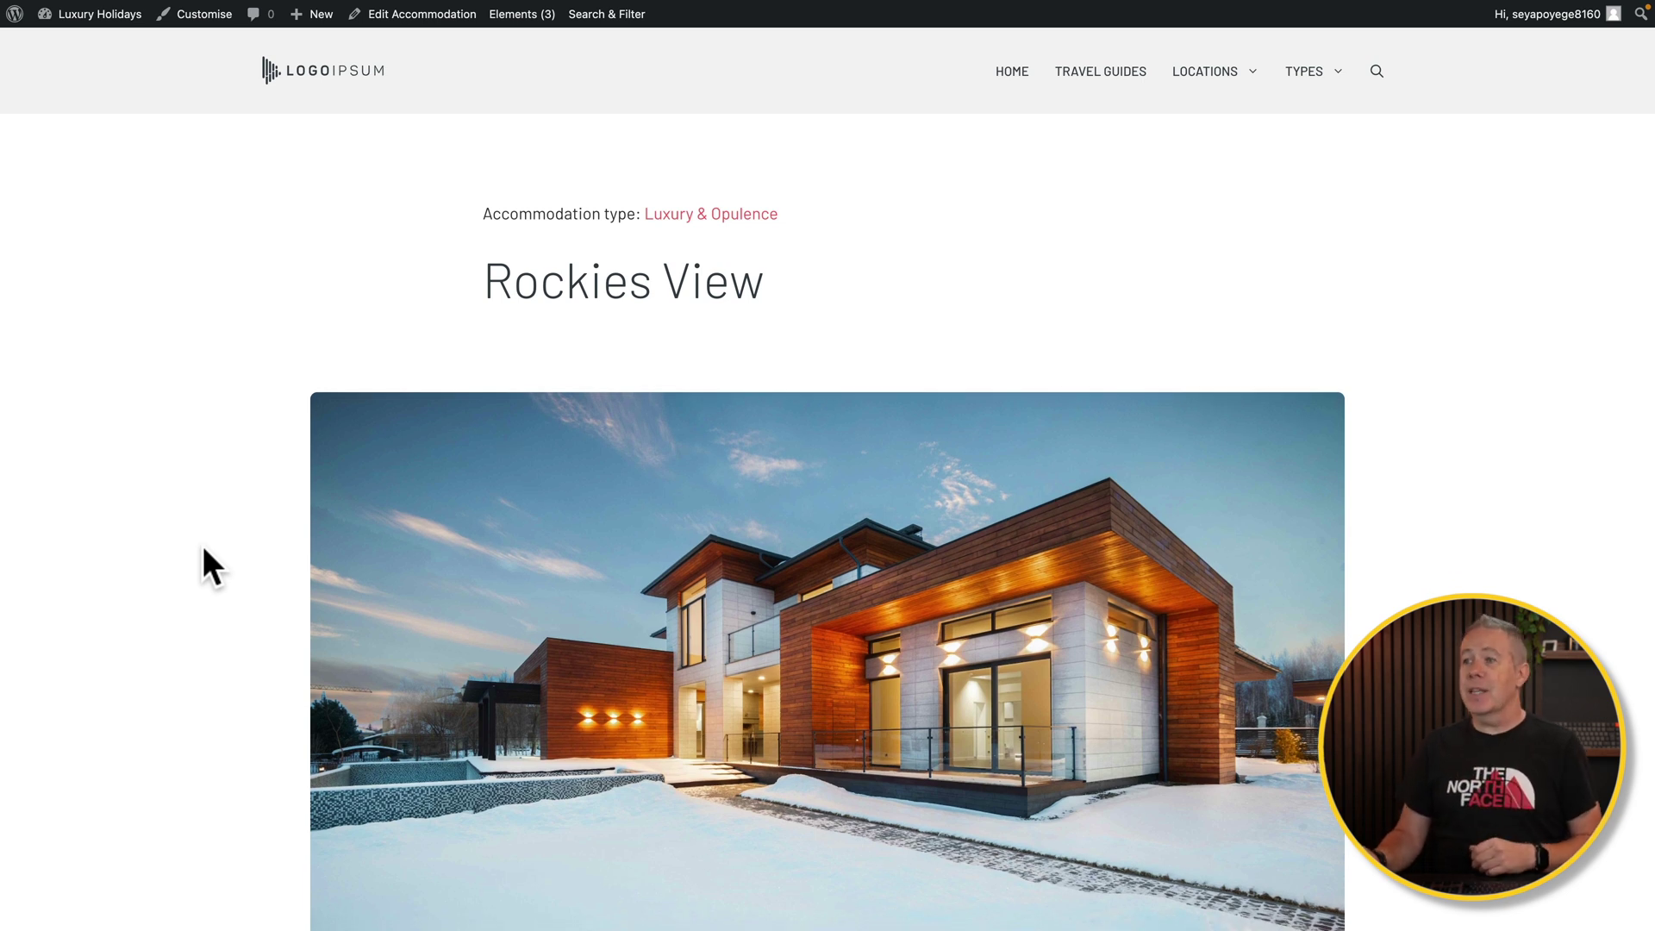
scroll(204, 546, "down", 5)
scroll(203, 549, "down", 4)
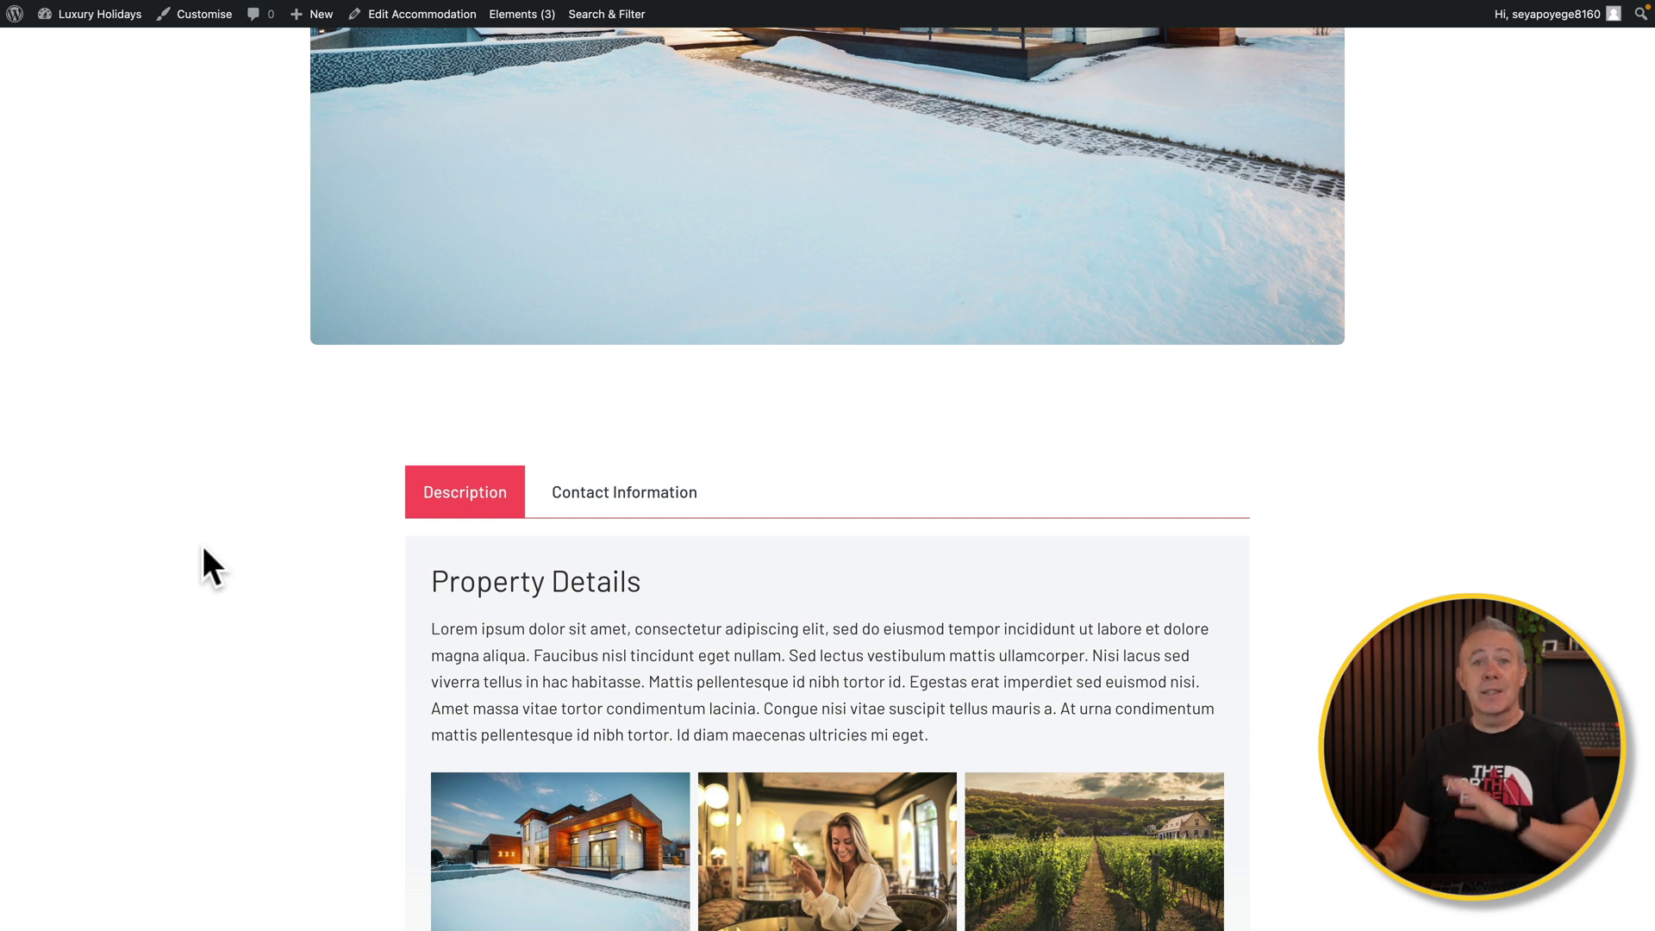
scroll(203, 547, "down", 8)
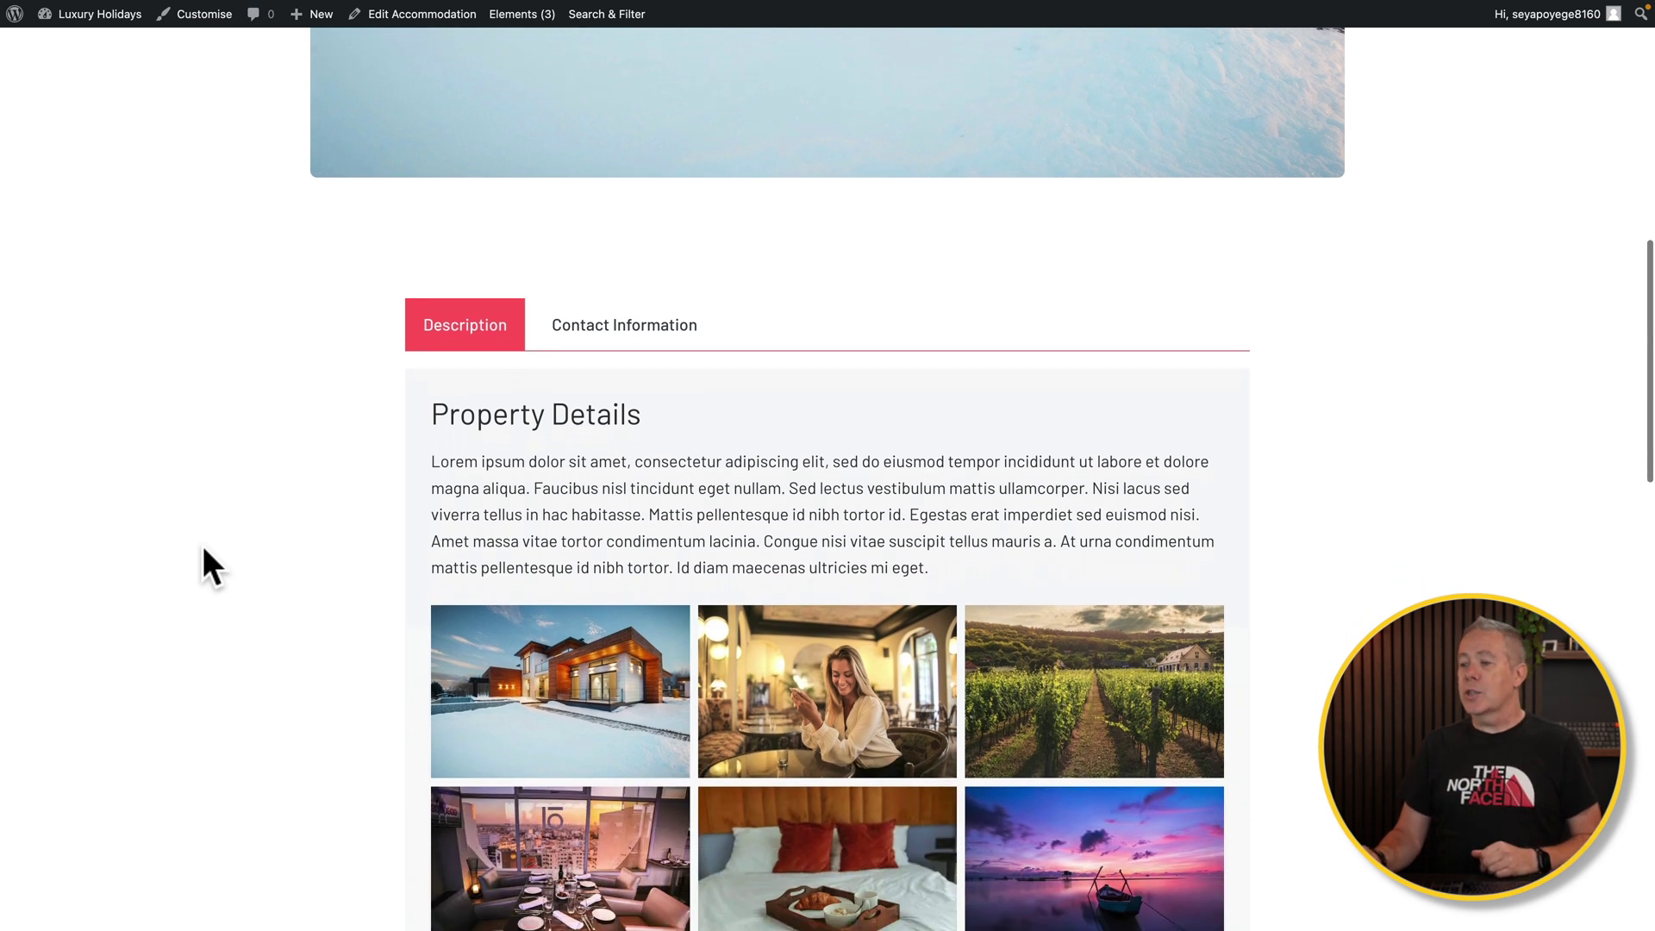
scroll(204, 548, "down", 6)
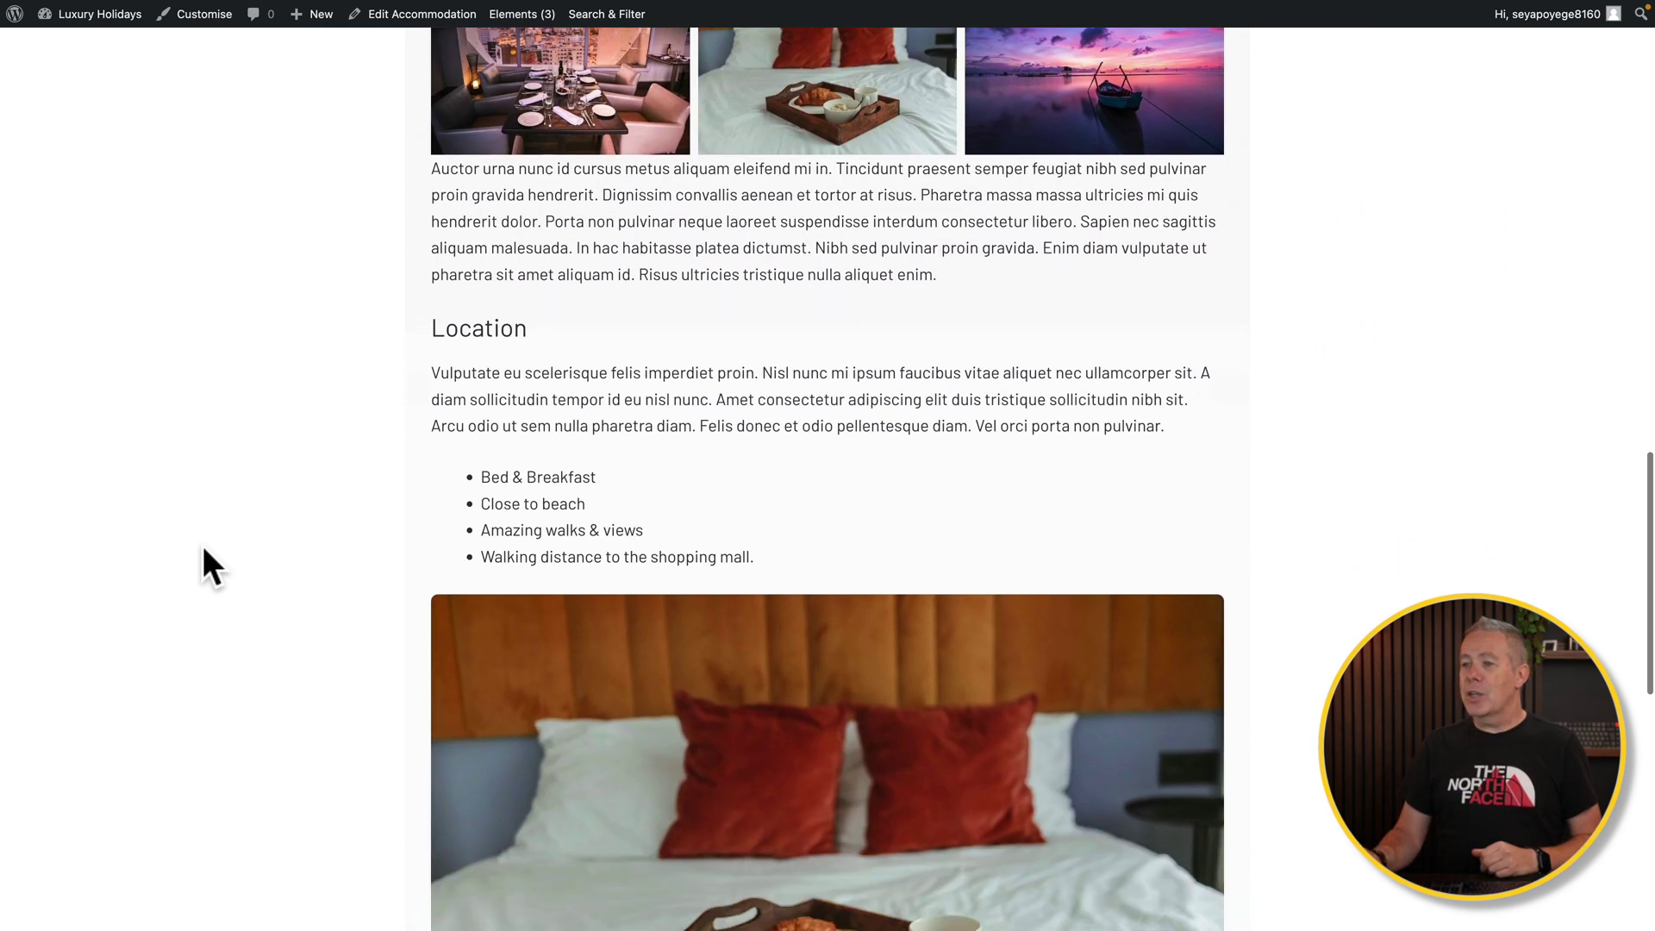
scroll(203, 548, "down", 2)
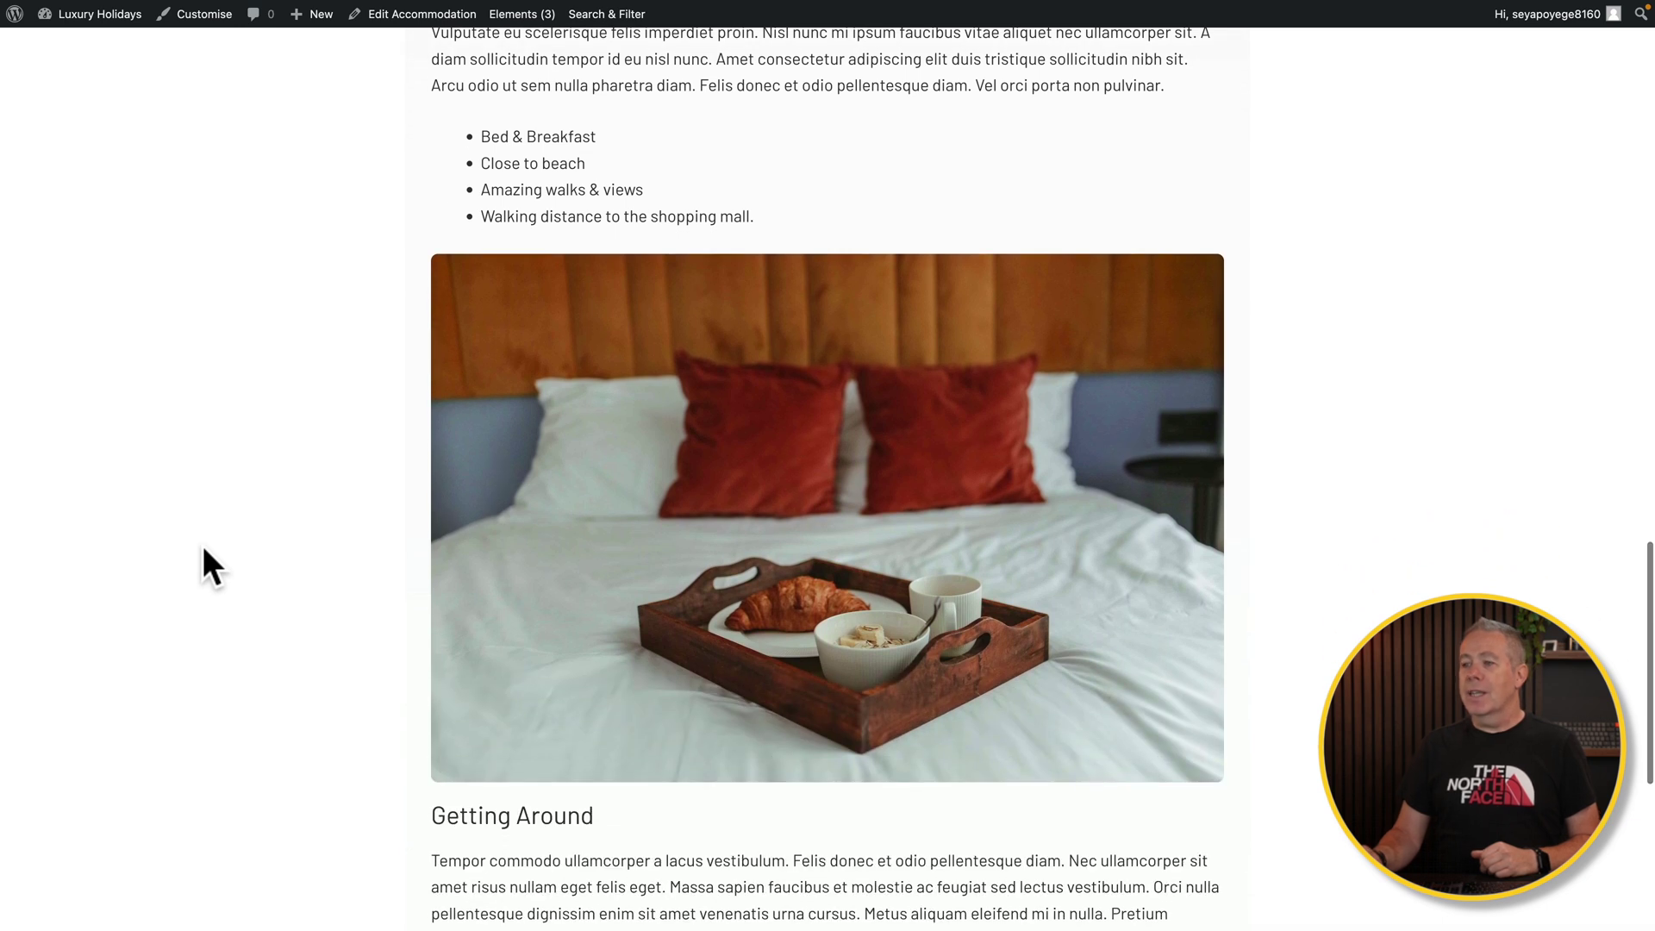